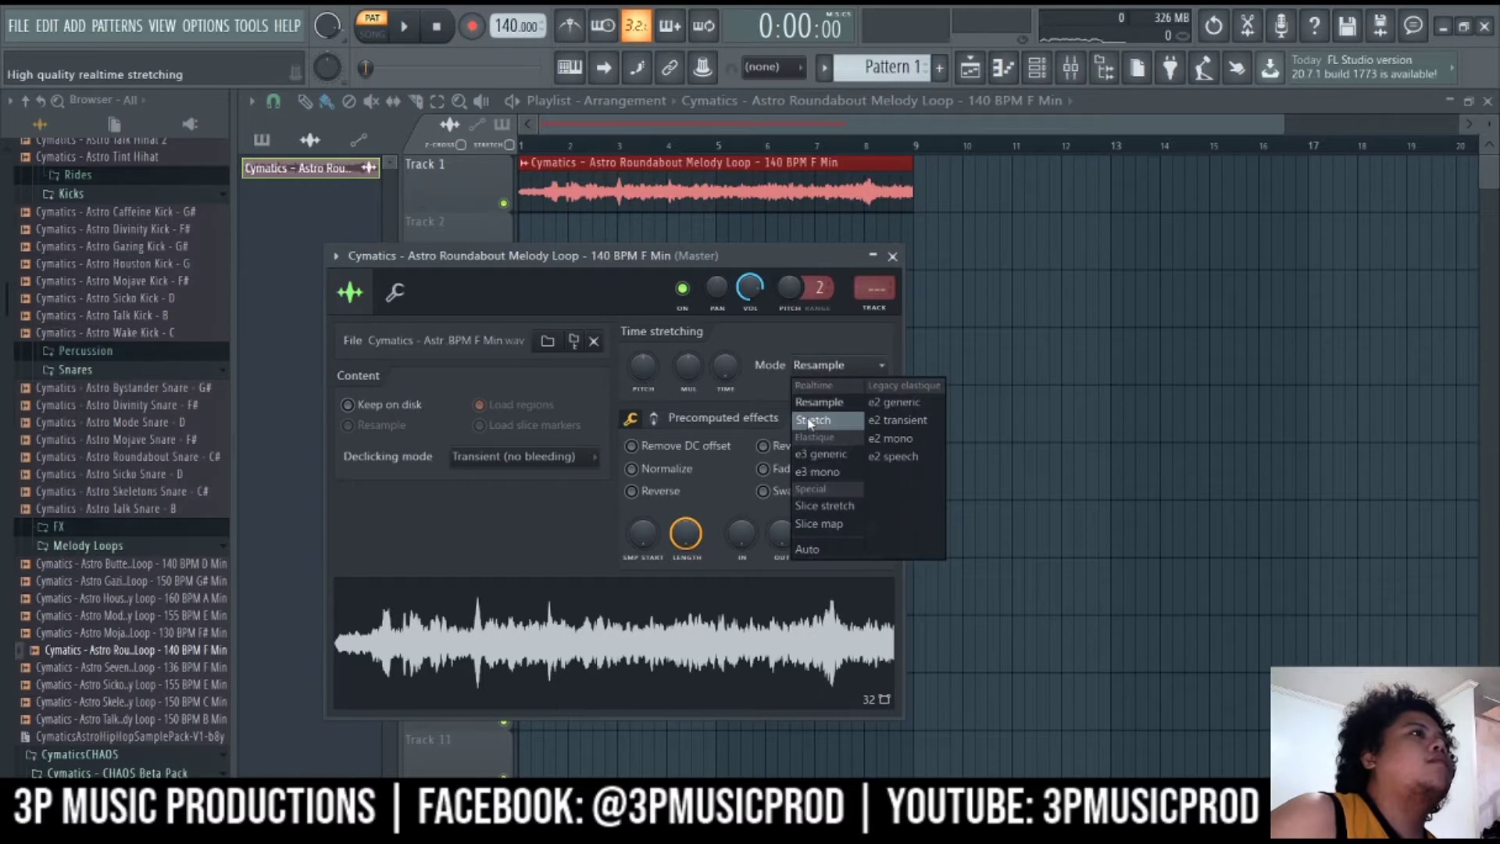
# Set the melody loop's time-stretching mode to Stretch, close its sample settings and listen to it in the playlist
pyautogui.click(810, 421)
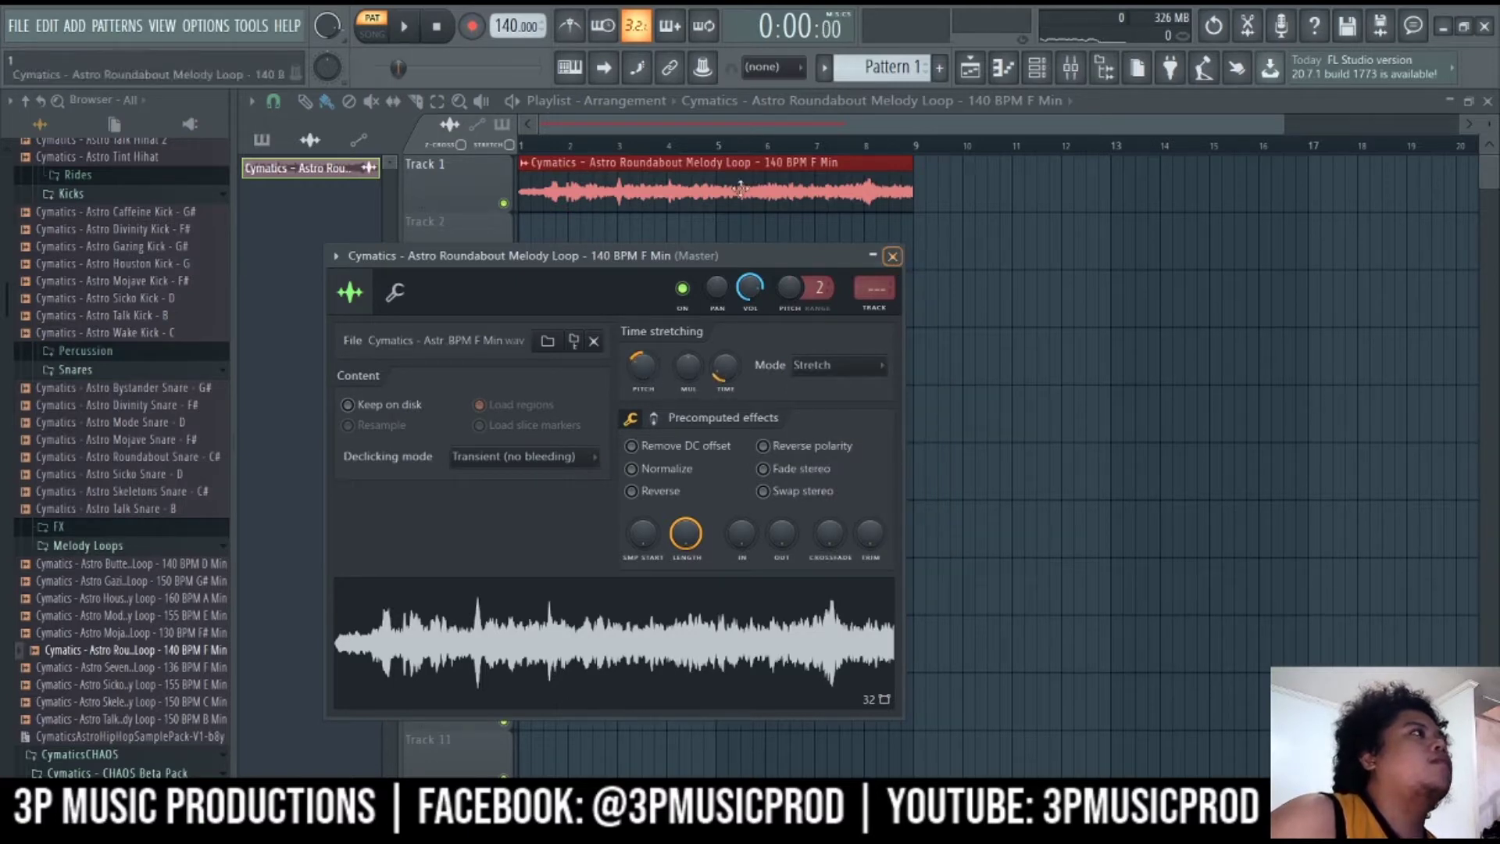
pyautogui.click(893, 256)
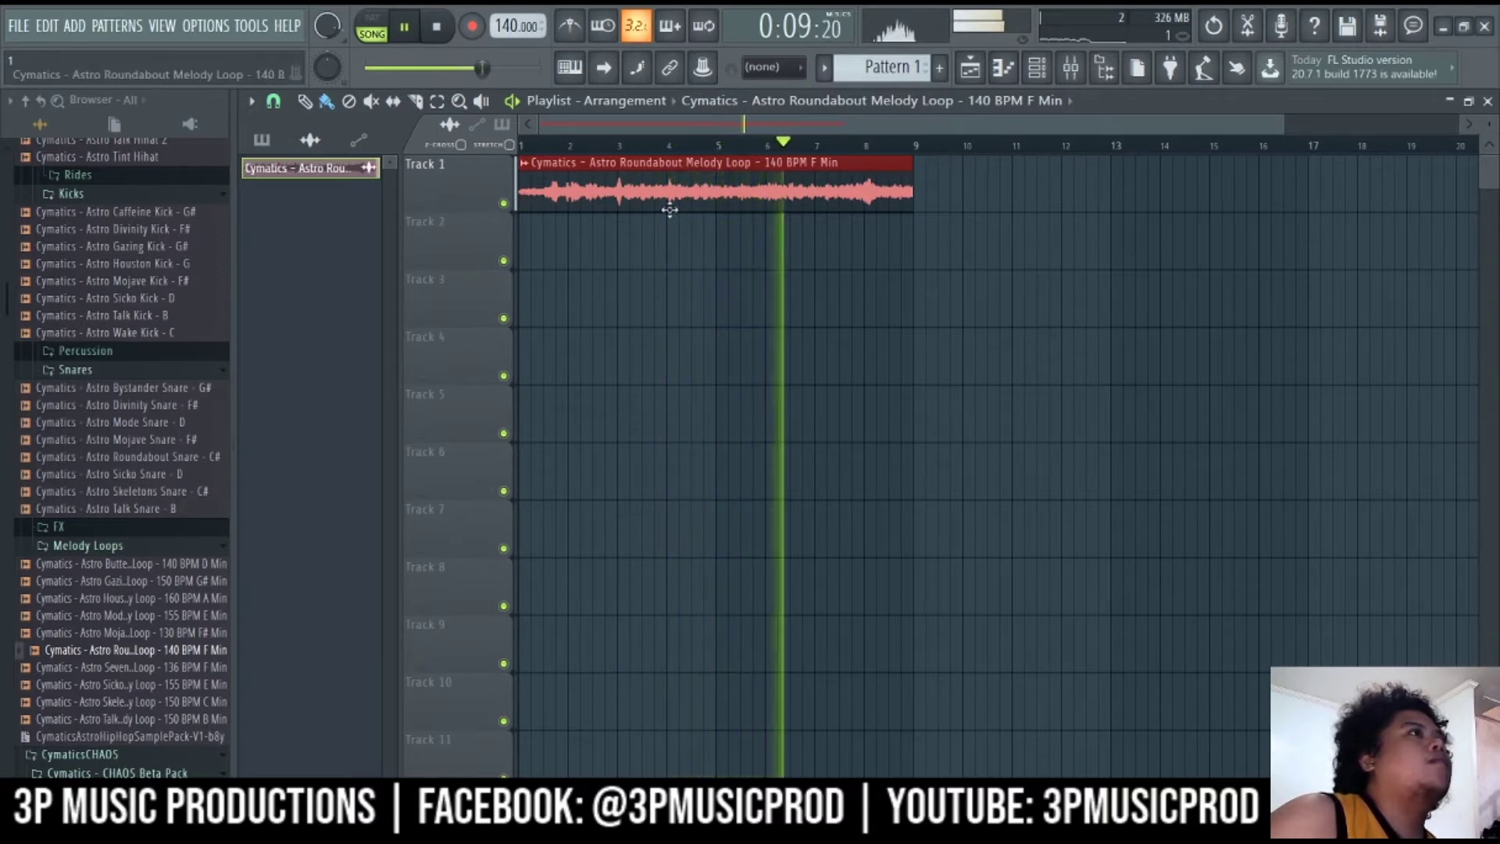
pyautogui.press('space')
# Cut off about the first half bar of the melody clip on Track 1 and move the remainder back to bar 1
pyautogui.scroll(4, 547, 231)
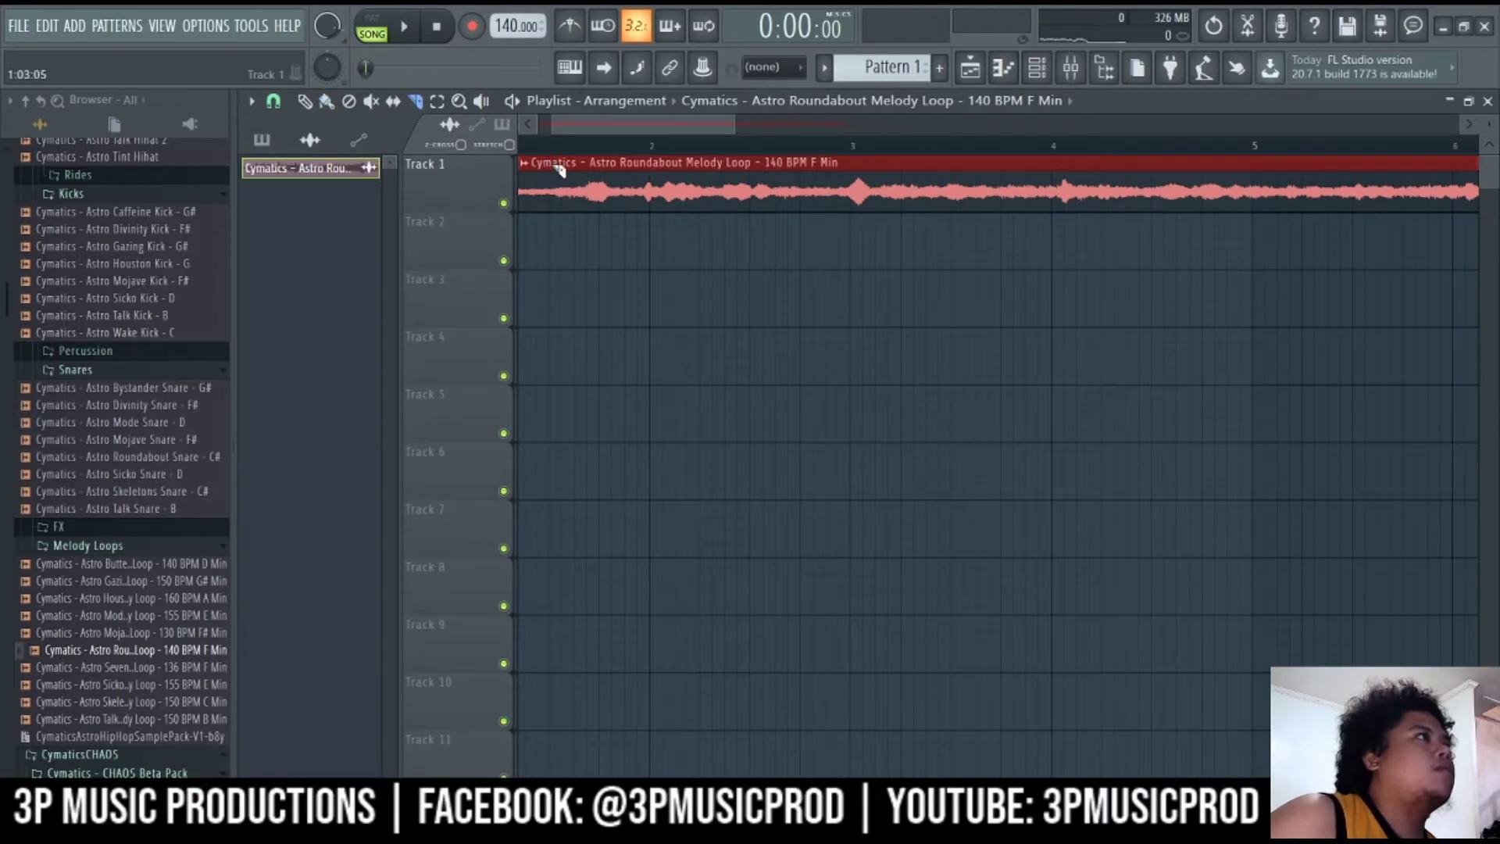
pyautogui.moveTo(559, 170); pyautogui.dragTo(508, 187)
pyautogui.scroll(-3, 563, 227)
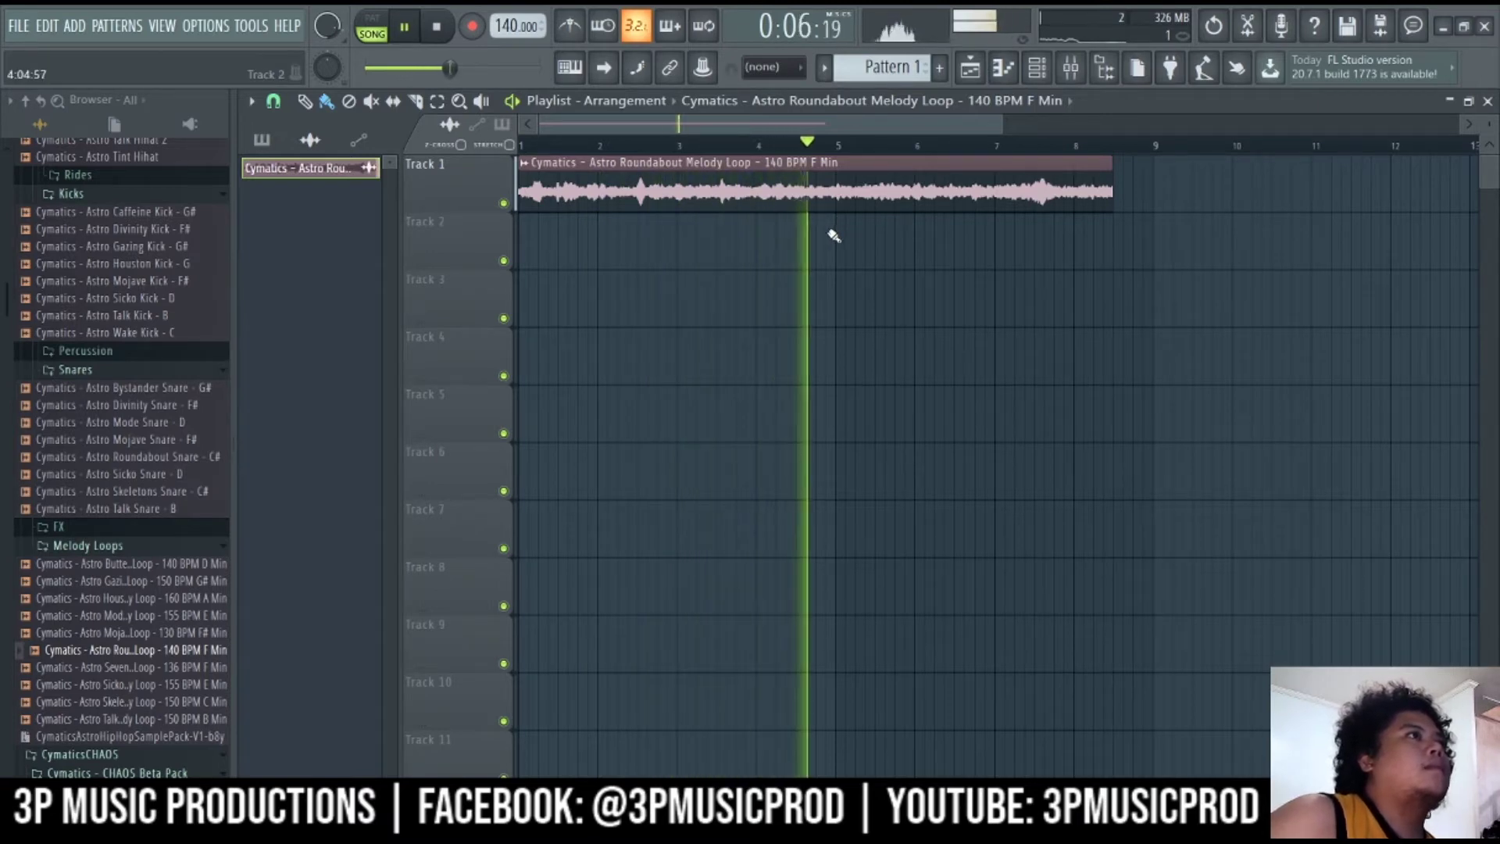
# Cut the melody clip at bar 5, keep only its first four bars, and play it back
pyautogui.keyDown('ctrl'); pyautogui.scroll(5, 834, 234); pyautogui.keyUp('ctrl')
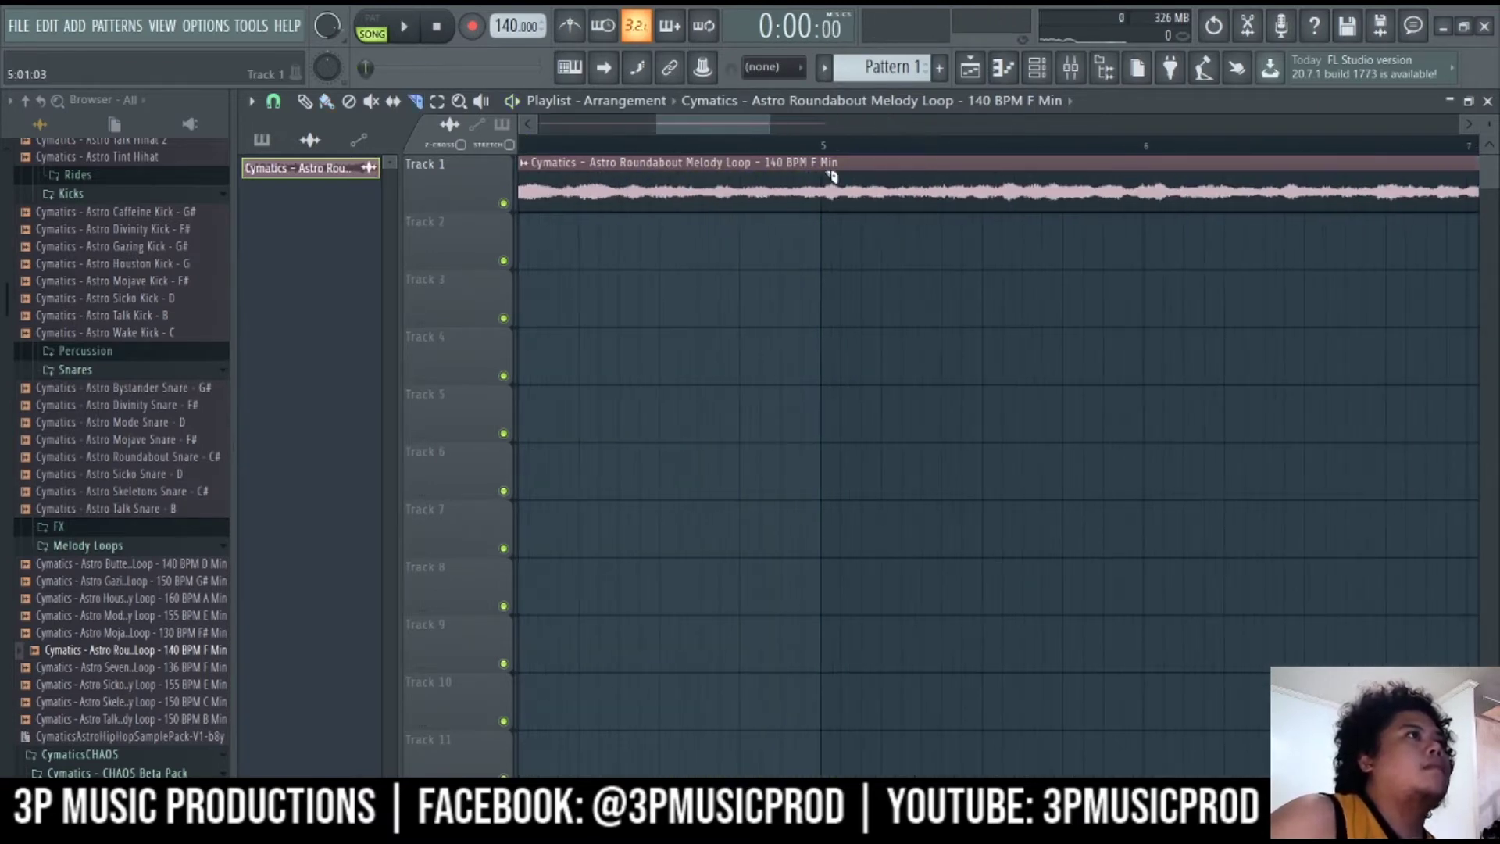
pyautogui.keyDown('ctrl'); pyautogui.scroll(-4, 859, 202); pyautogui.keyUp('ctrl')
pyautogui.keyDown('ctrl'); pyautogui.scroll(-2, 850, 197); pyautogui.keyUp('ctrl')
pyautogui.press('space')
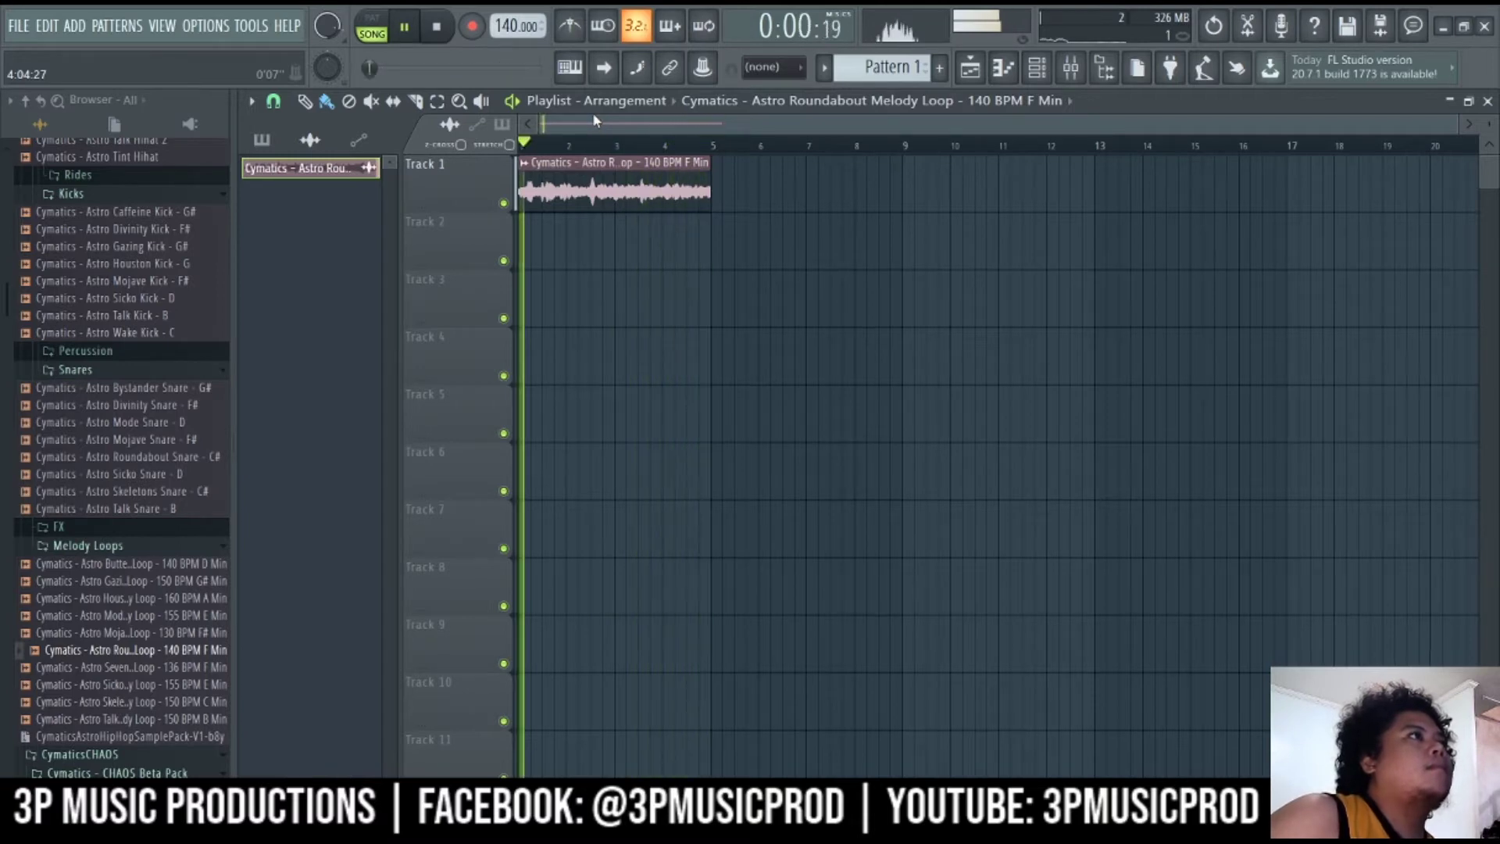
pyautogui.press('space')
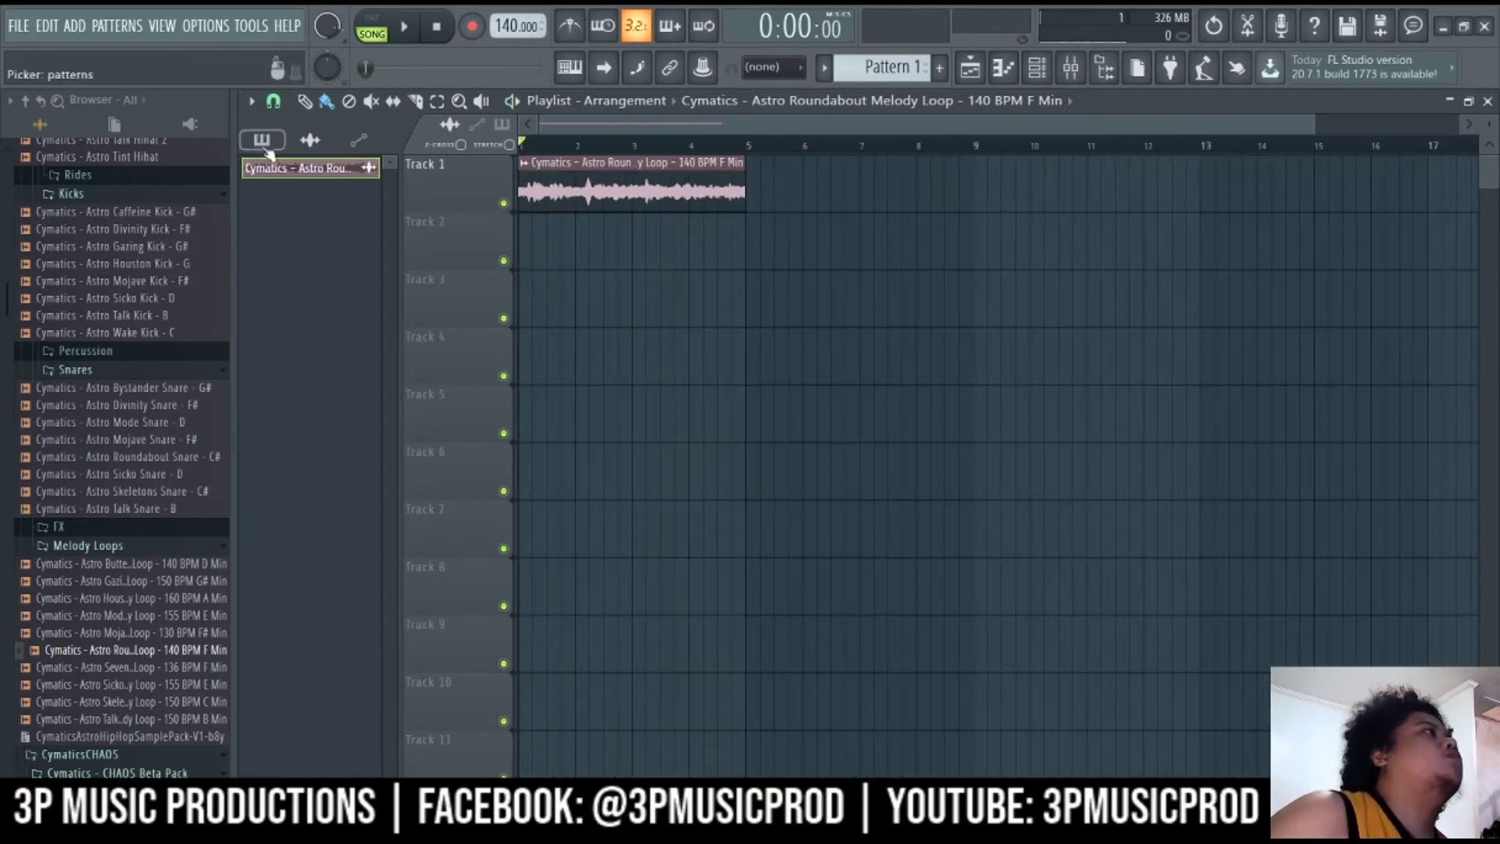
# Place Pattern 1 at the start of Track 2 and add the X KICK (1) sample to the channel rack
pyautogui.moveTo(572, 243); pyautogui.dragTo(551, 243)
pyautogui.scroll(-15, 84, 364)
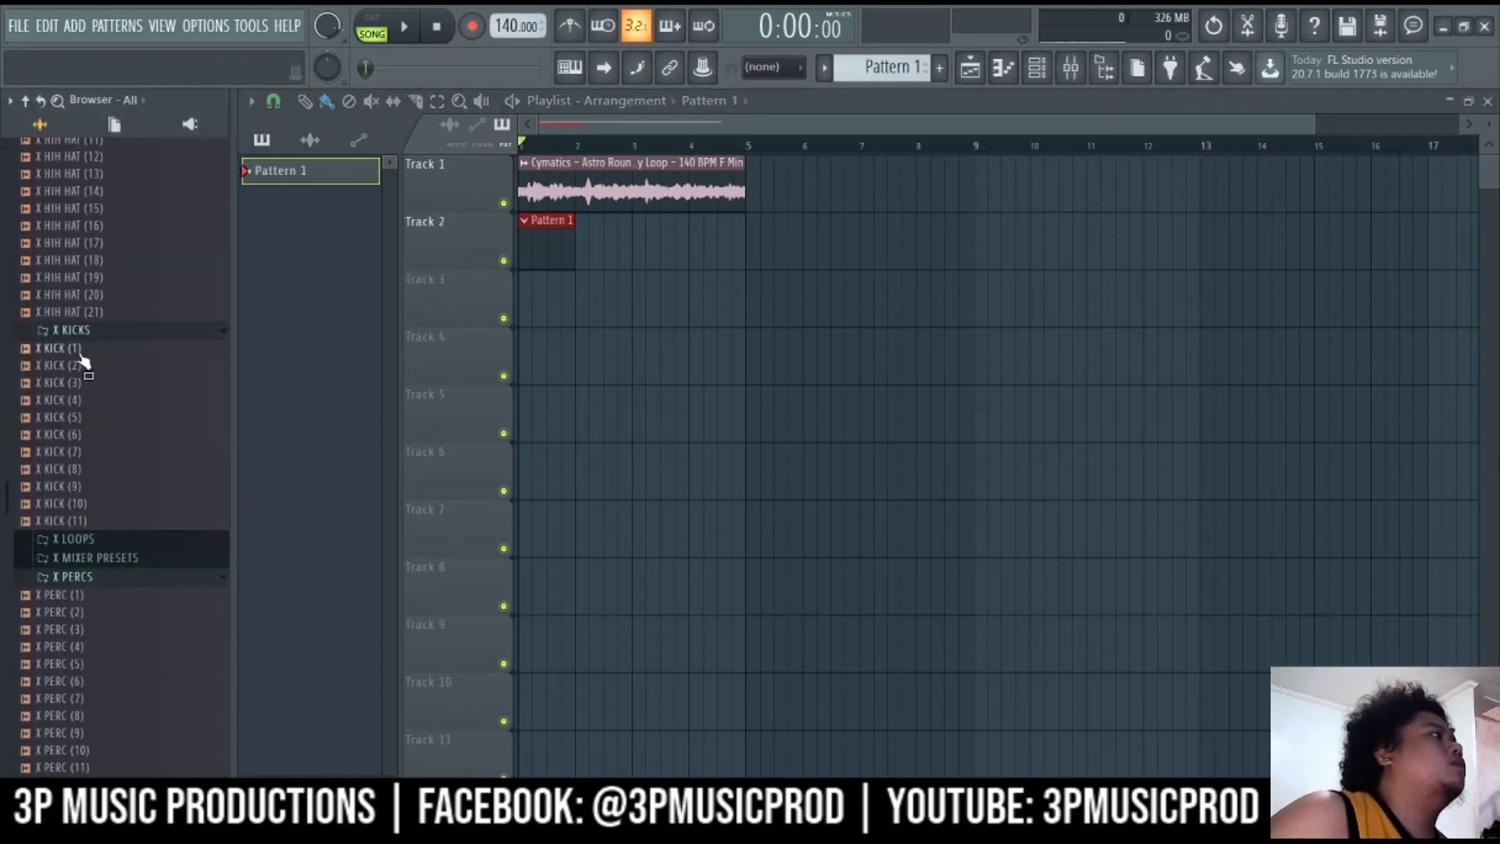
pyautogui.click(1037, 68)
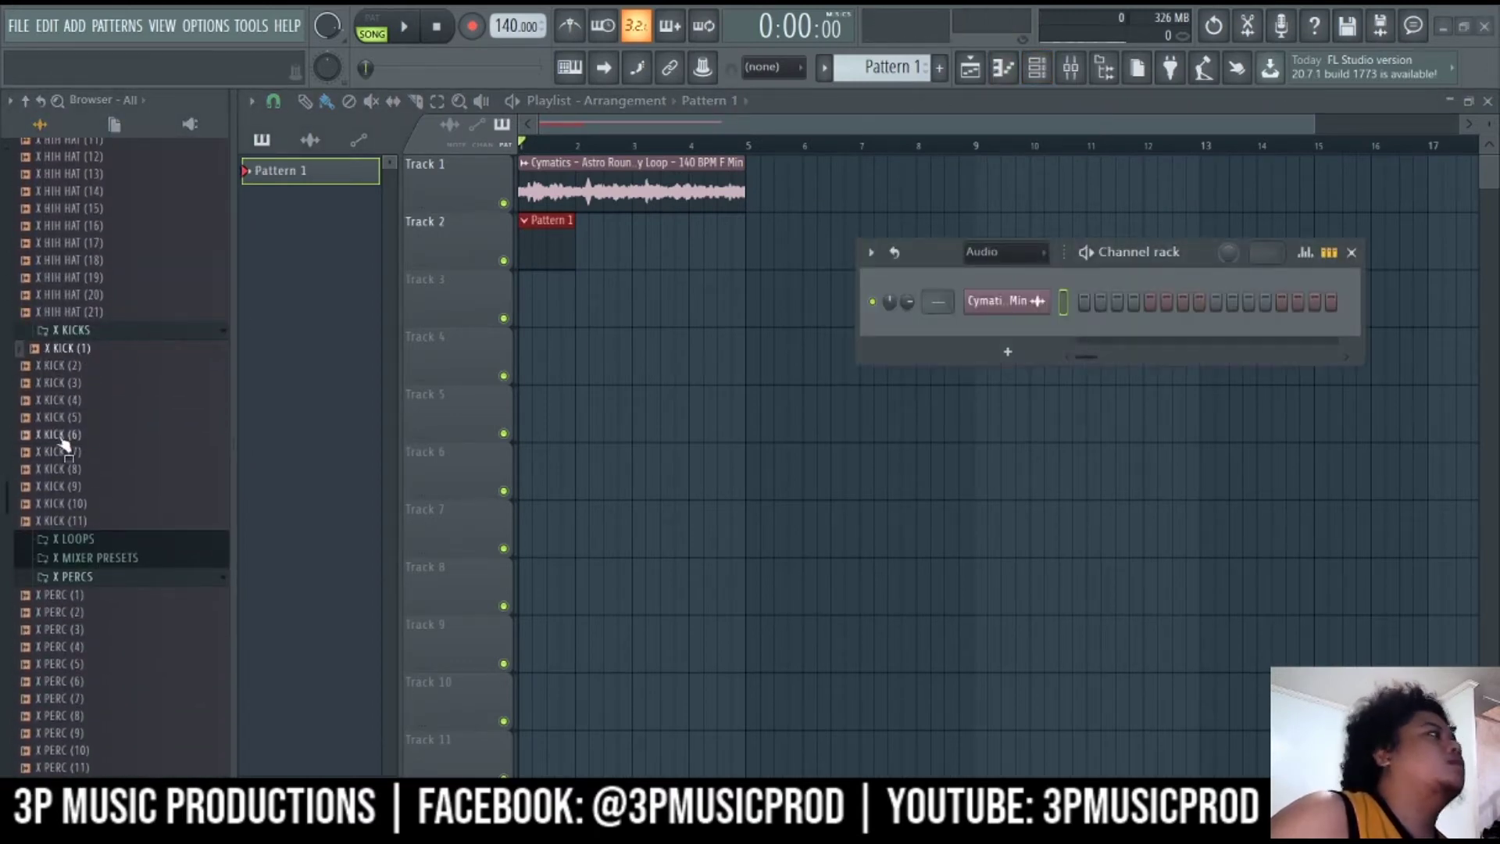
pyautogui.moveTo(1008, 352); pyautogui.dragTo(1025, 349)
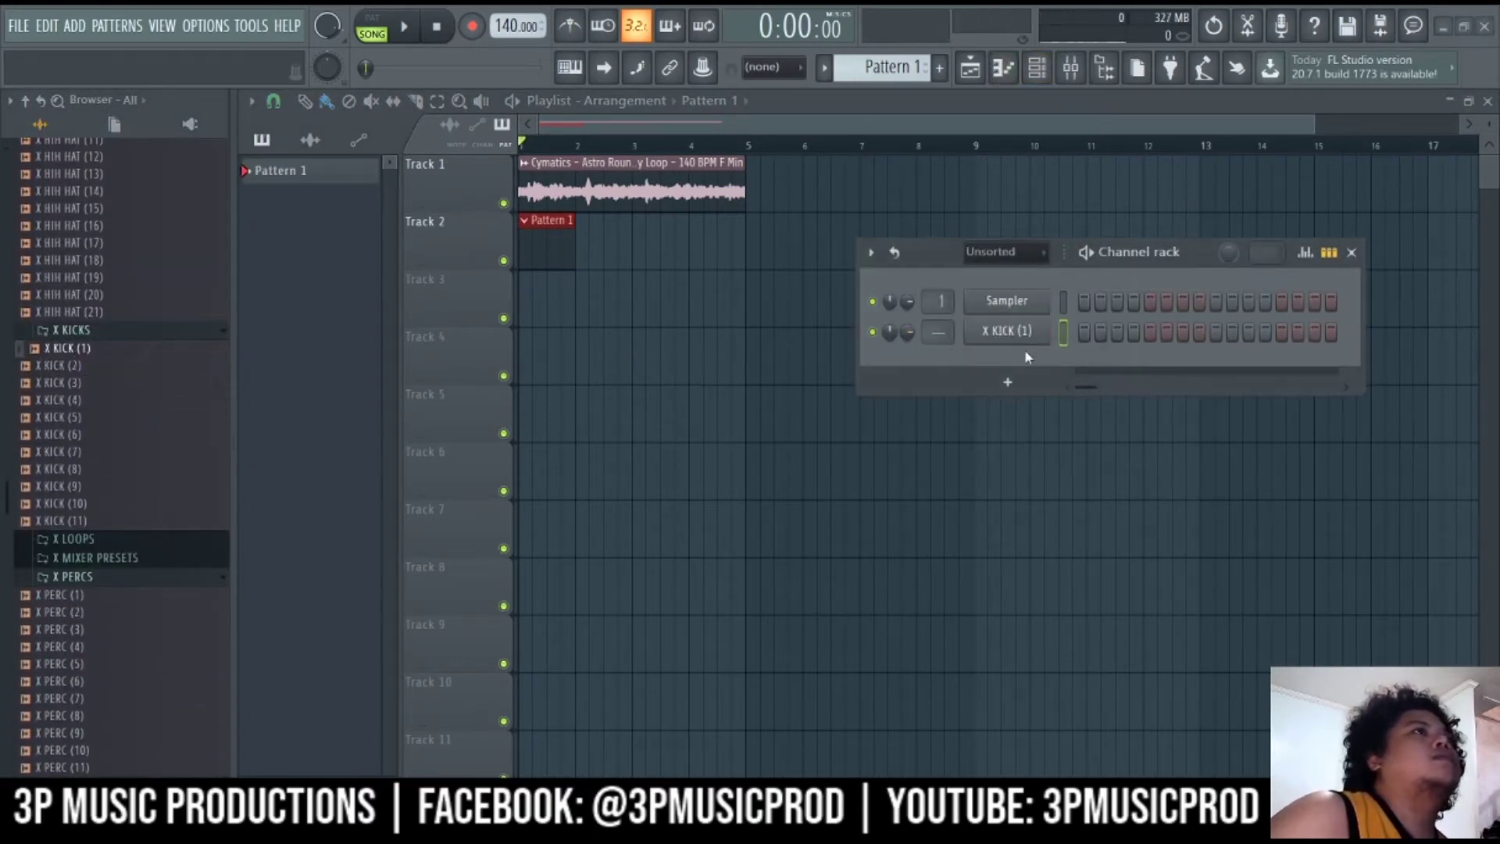
# In the X KICK (1) piano roll, place C5 notes on bar 1 steps 1 and 3 and bar 2 step 13, repeating them in bars 3–4
pyautogui.rightClick(1016, 332)
pyautogui.click(1016, 329)
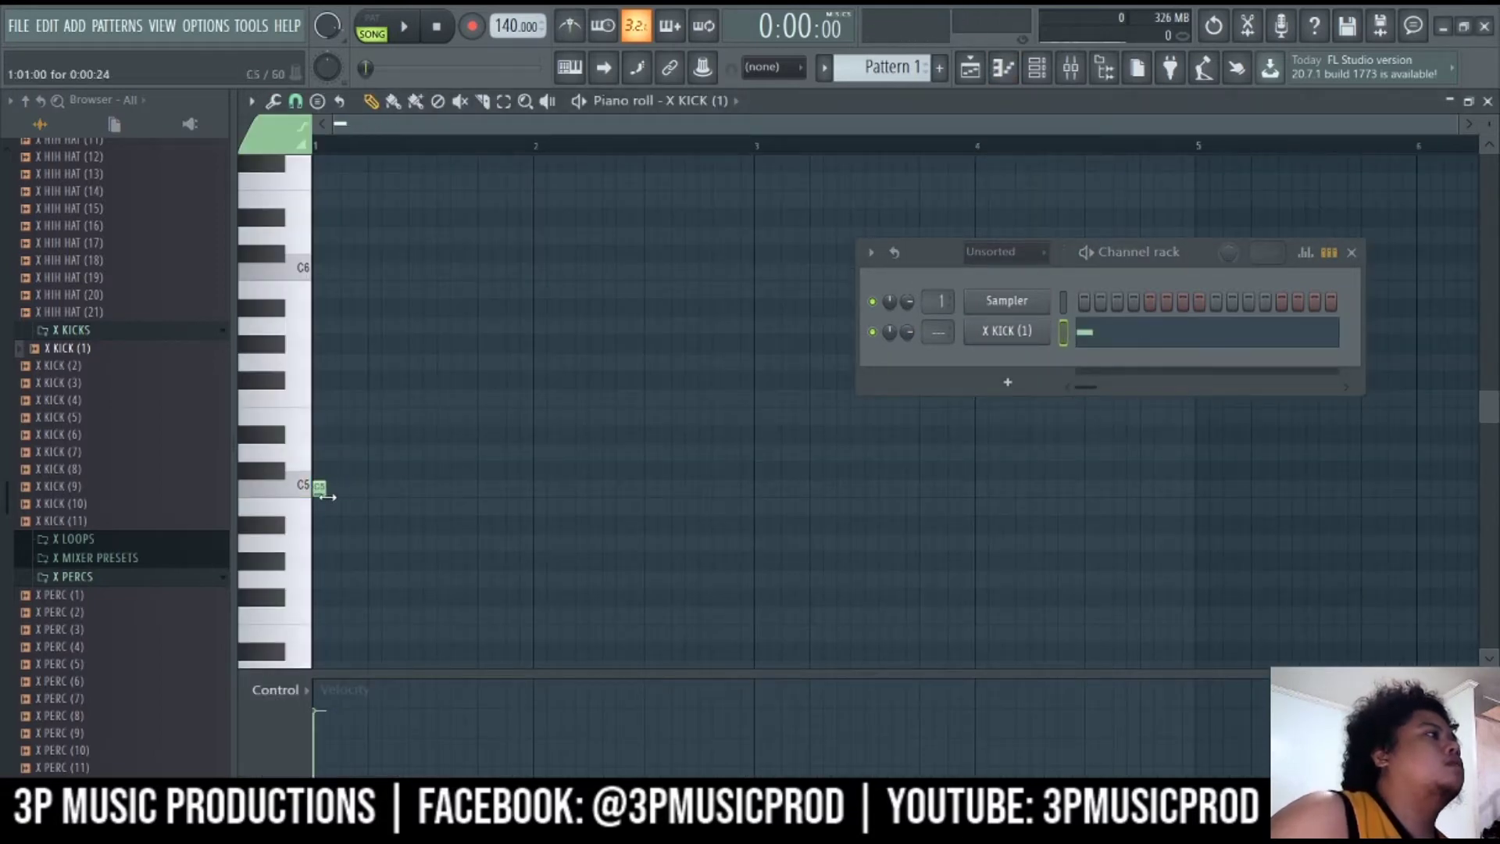
pyautogui.press('space')
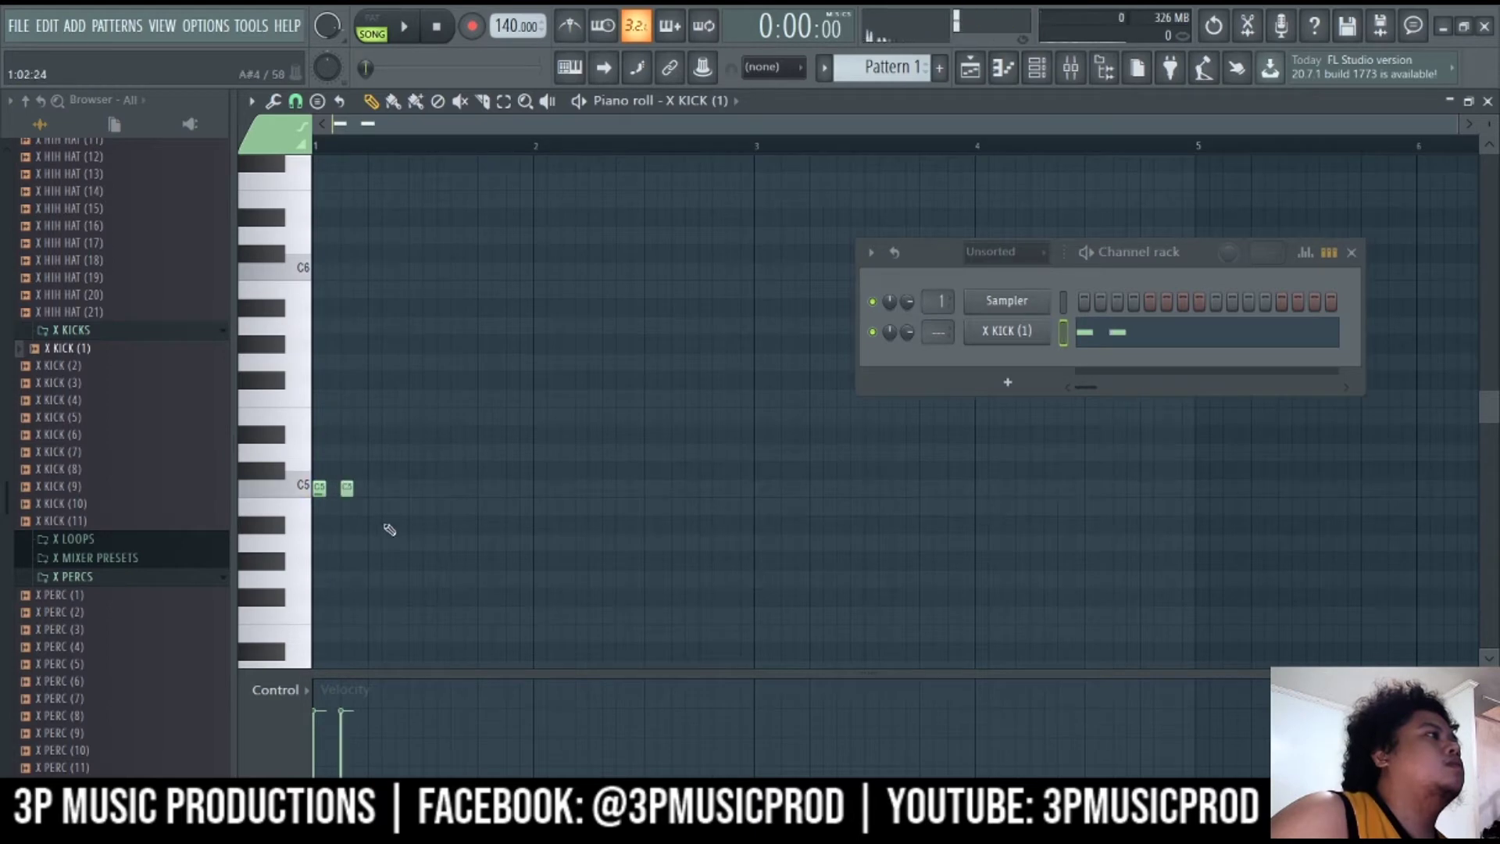
pyautogui.press('space')
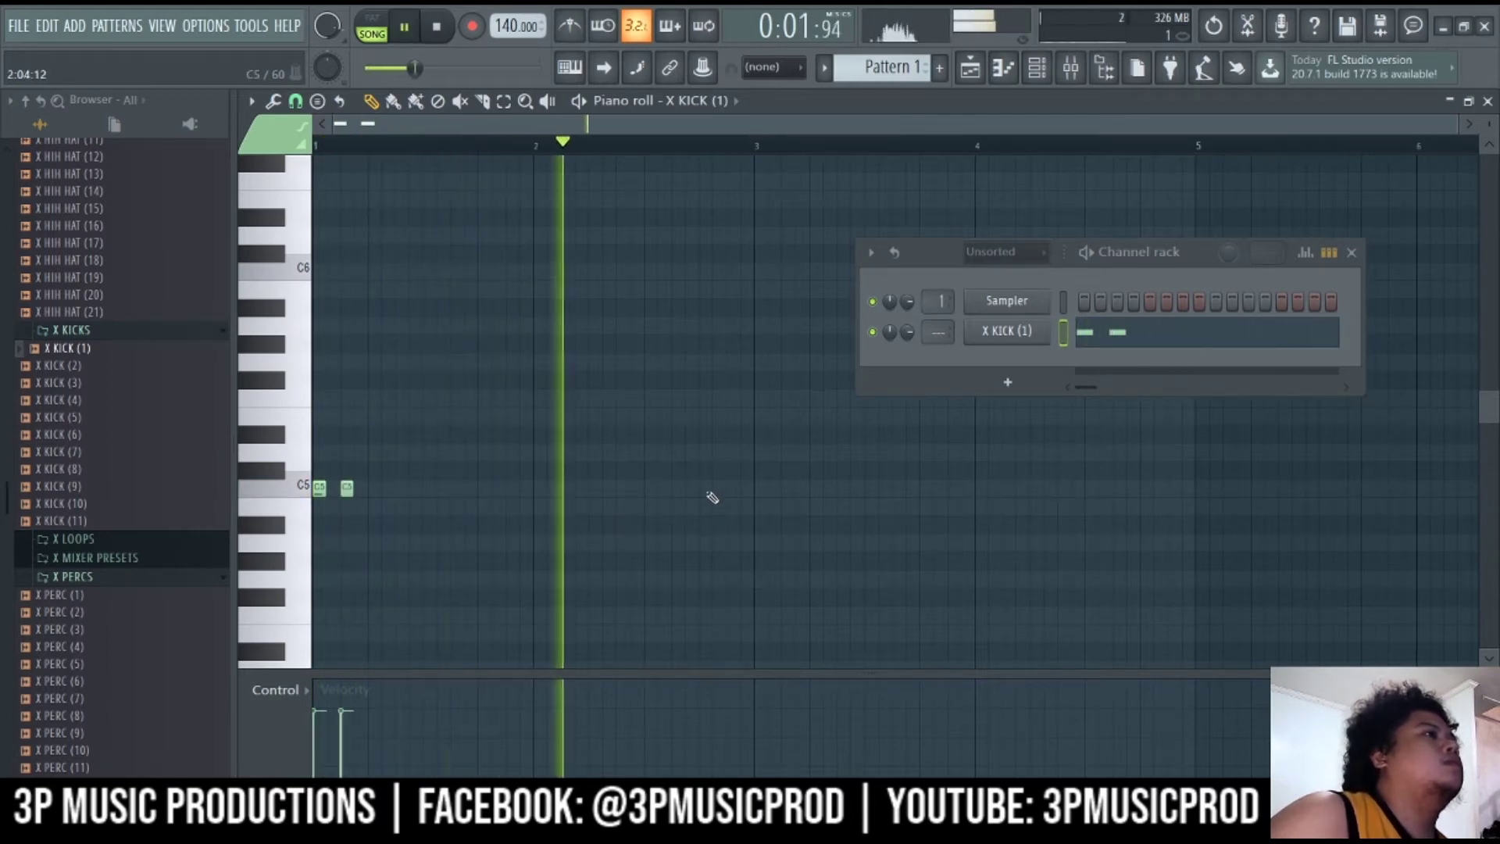
pyautogui.press('space')
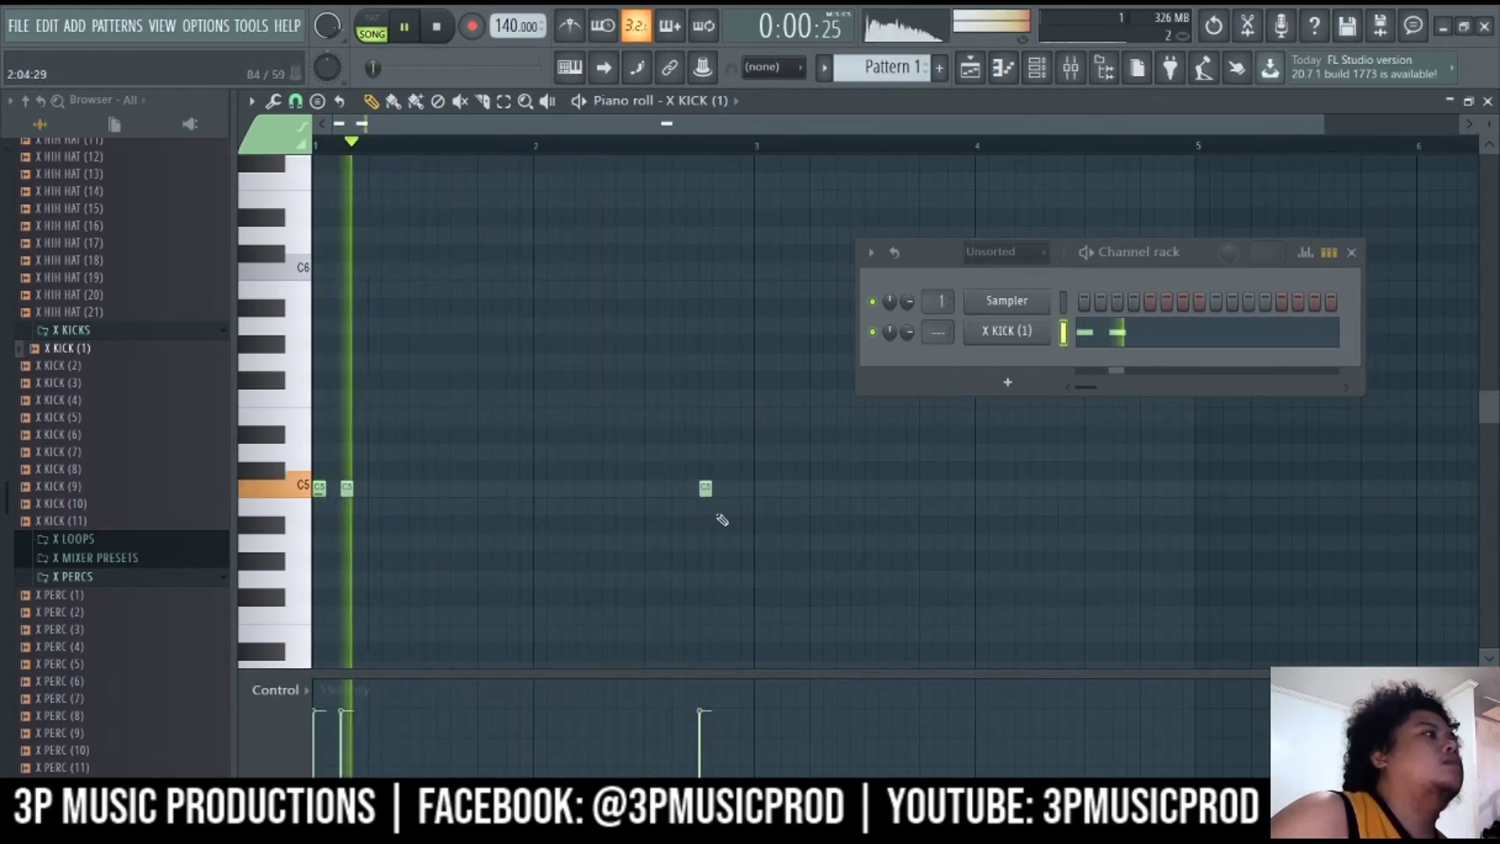
pyautogui.rightClick(755, 507)
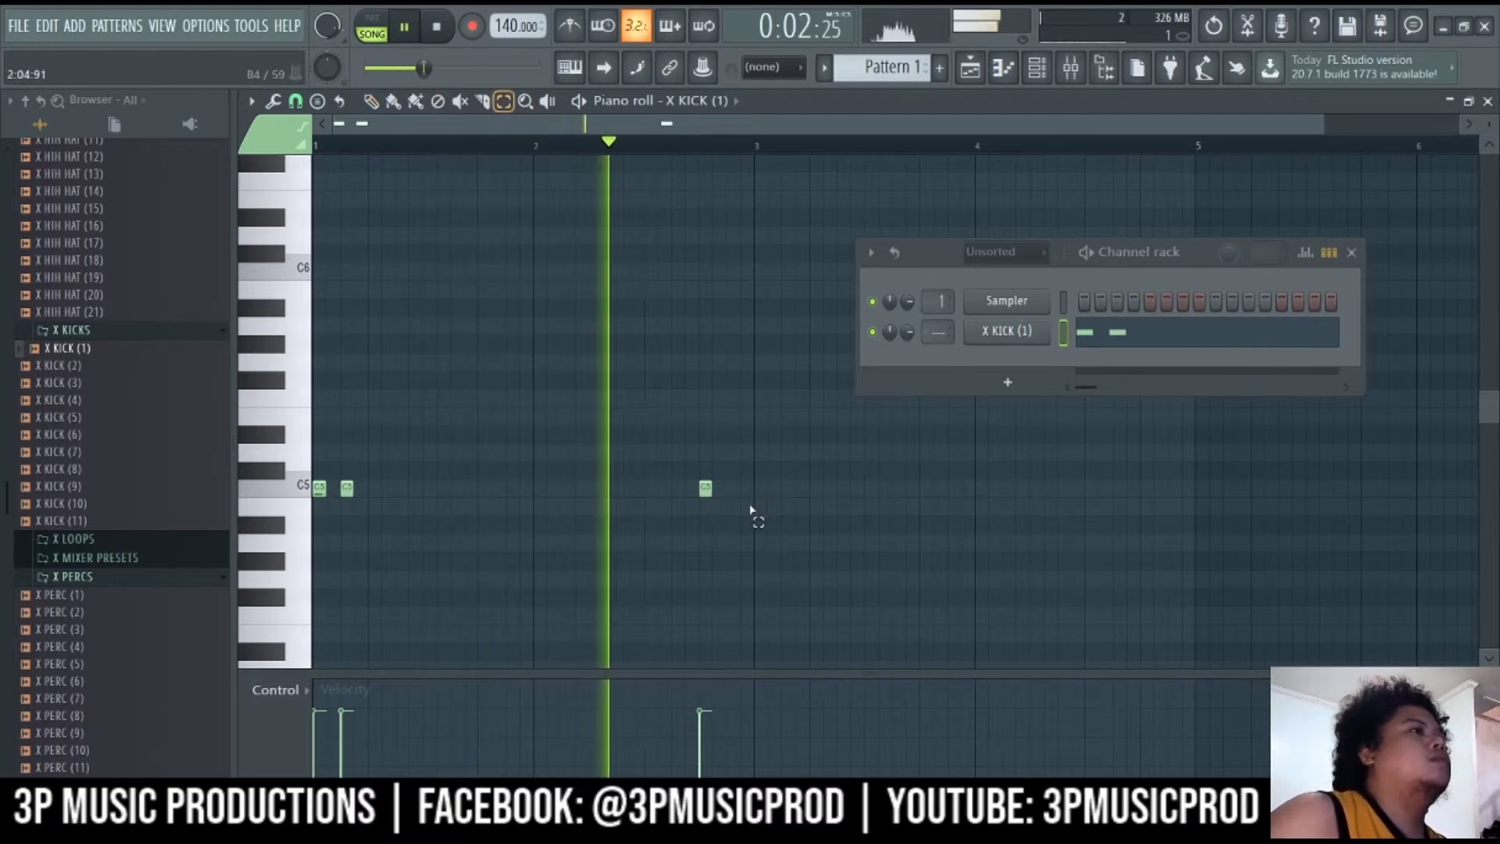
pyautogui.moveTo(750, 510)
pyautogui.mouseDown()
pyautogui.moveTo(314, 447)
pyautogui.moveTo(322, 491)
pyautogui.moveTo(759, 488)
pyautogui.mouseUp()
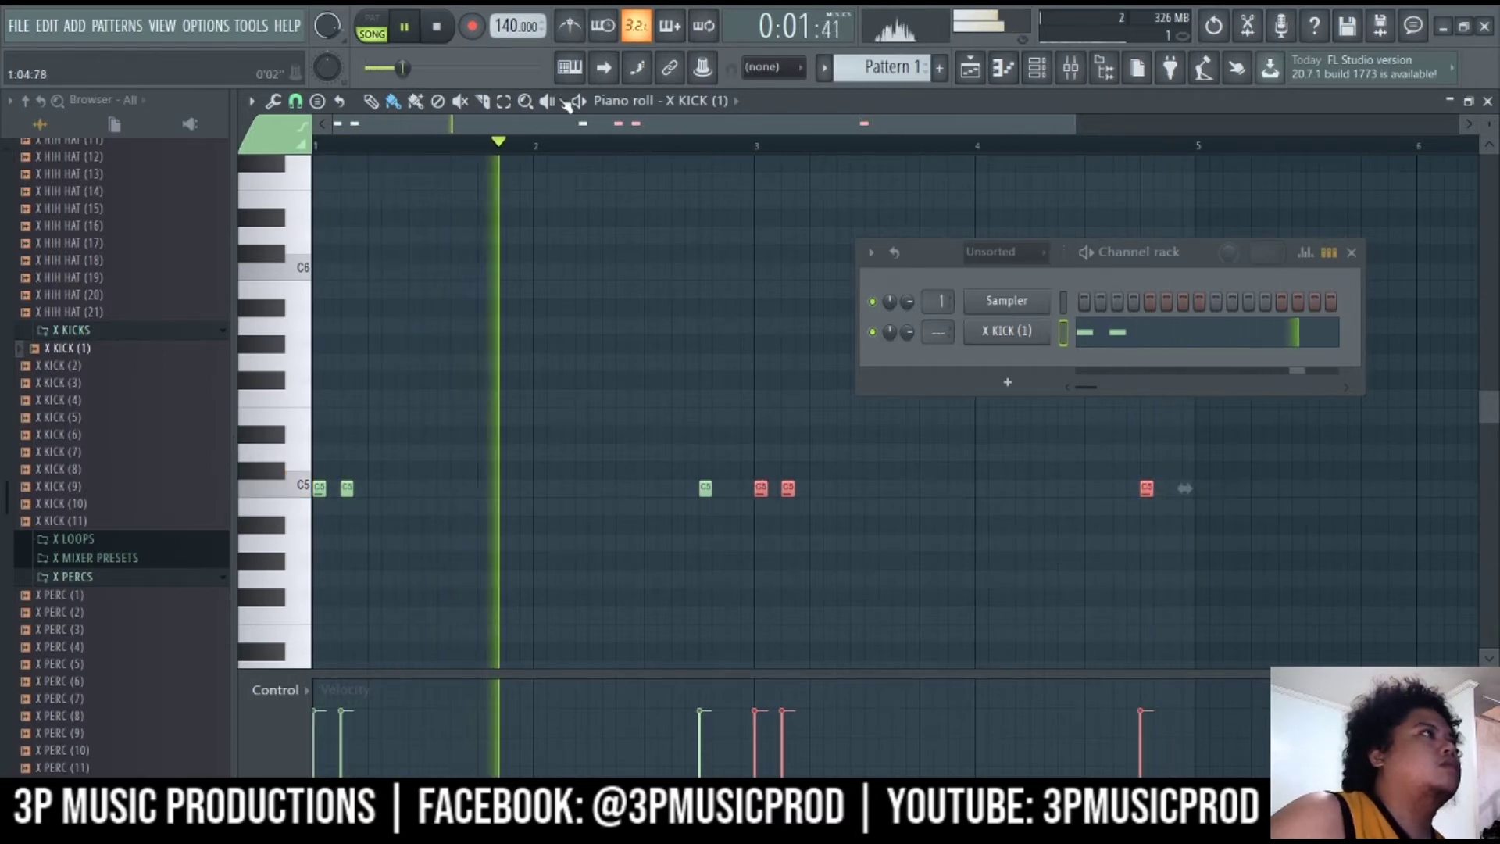
# Check the kick pattern against the metronome during playback, and switch the metronome back off
pyautogui.click(572, 28)
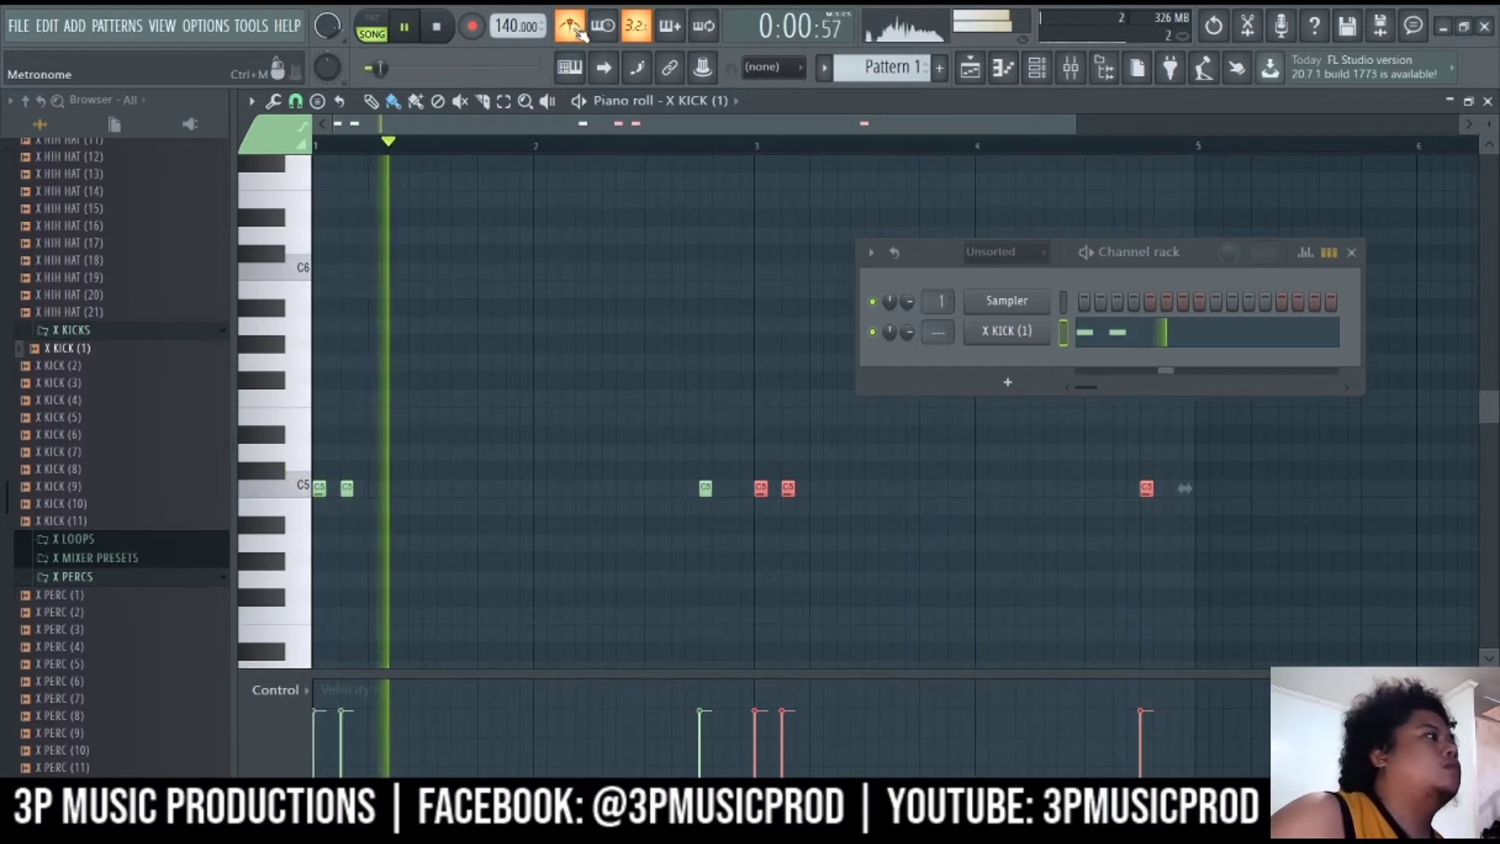
pyautogui.click(572, 27)
pyautogui.press('space')
# Add the X SNARE (3) sample as a new channel and open its piano roll
pyautogui.scroll(-3, 113, 420)
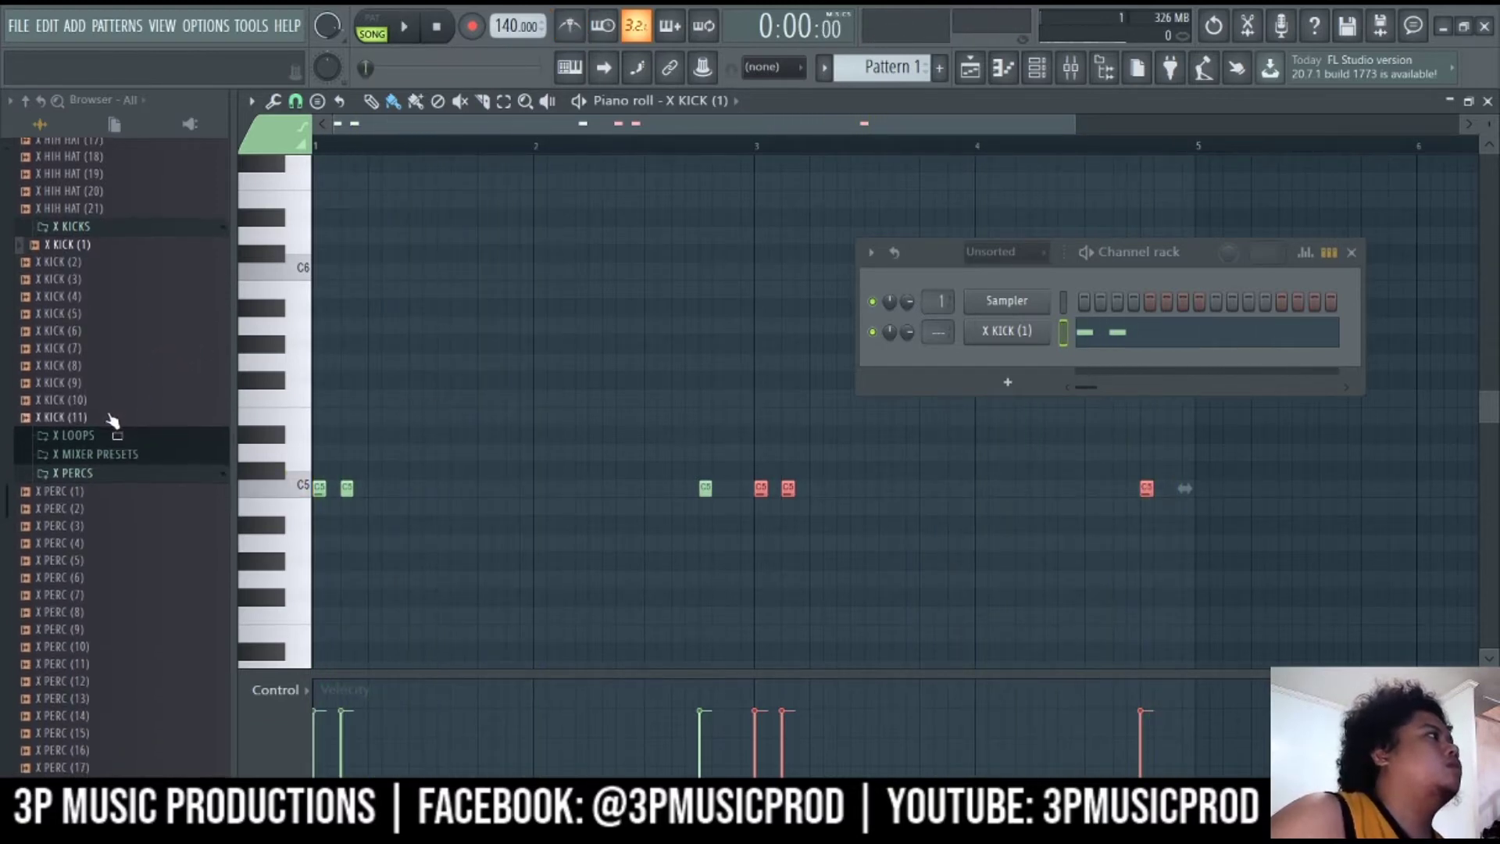
pyautogui.scroll(-6, 112, 416)
pyautogui.rightClick(1016, 361)
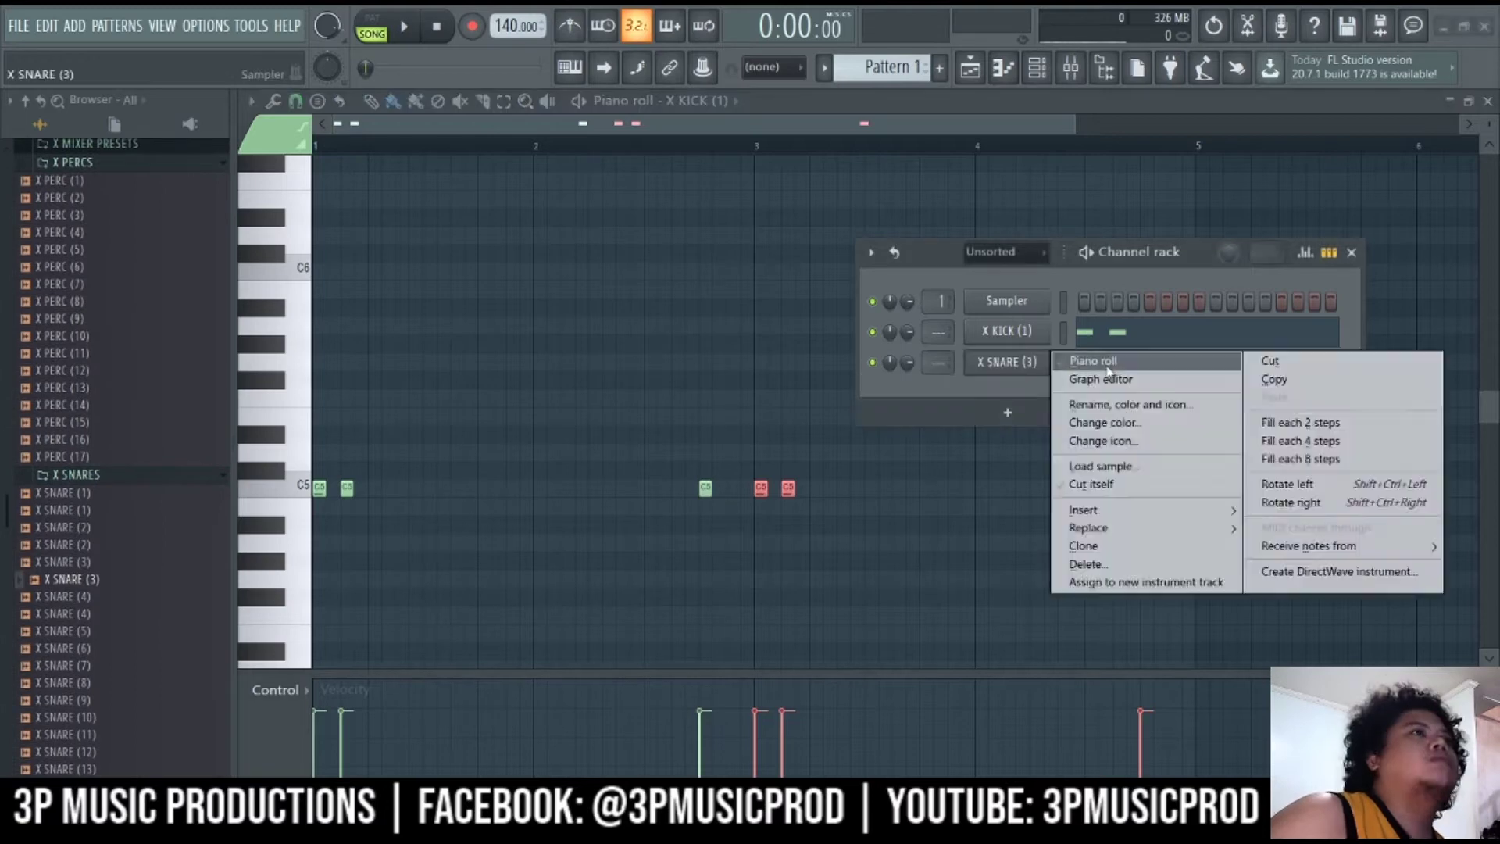
pyautogui.click(1066, 359)
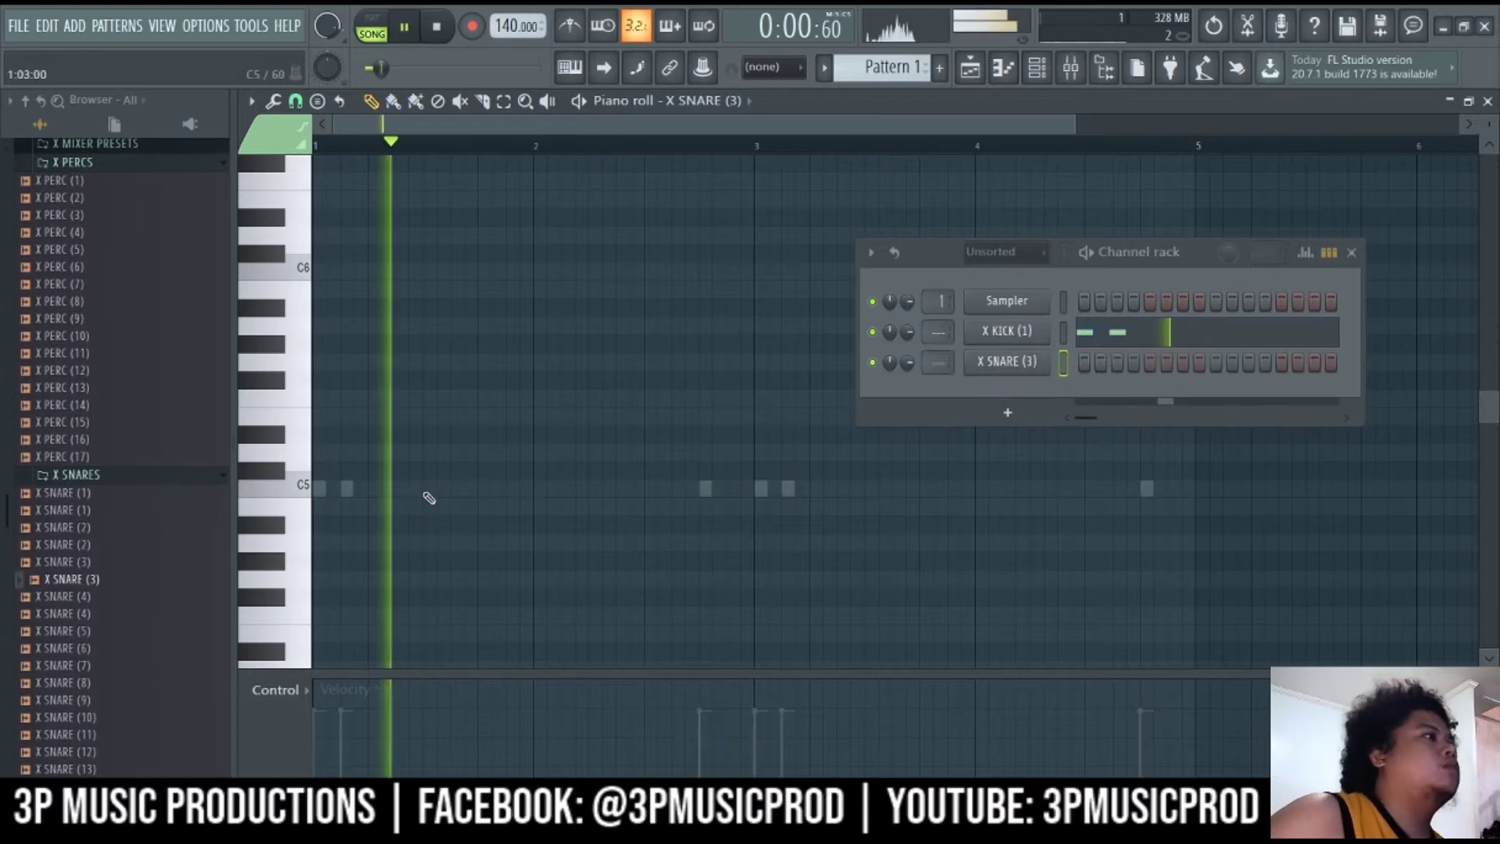
# Place C5 snare notes on steps 9 and 15 of bar 1 and steps 3, 9 and 15 of bar 2, and copy them into bars 3–4
pyautogui.click(429, 488)
pyautogui.click(511, 489)
pyautogui.click(567, 488)
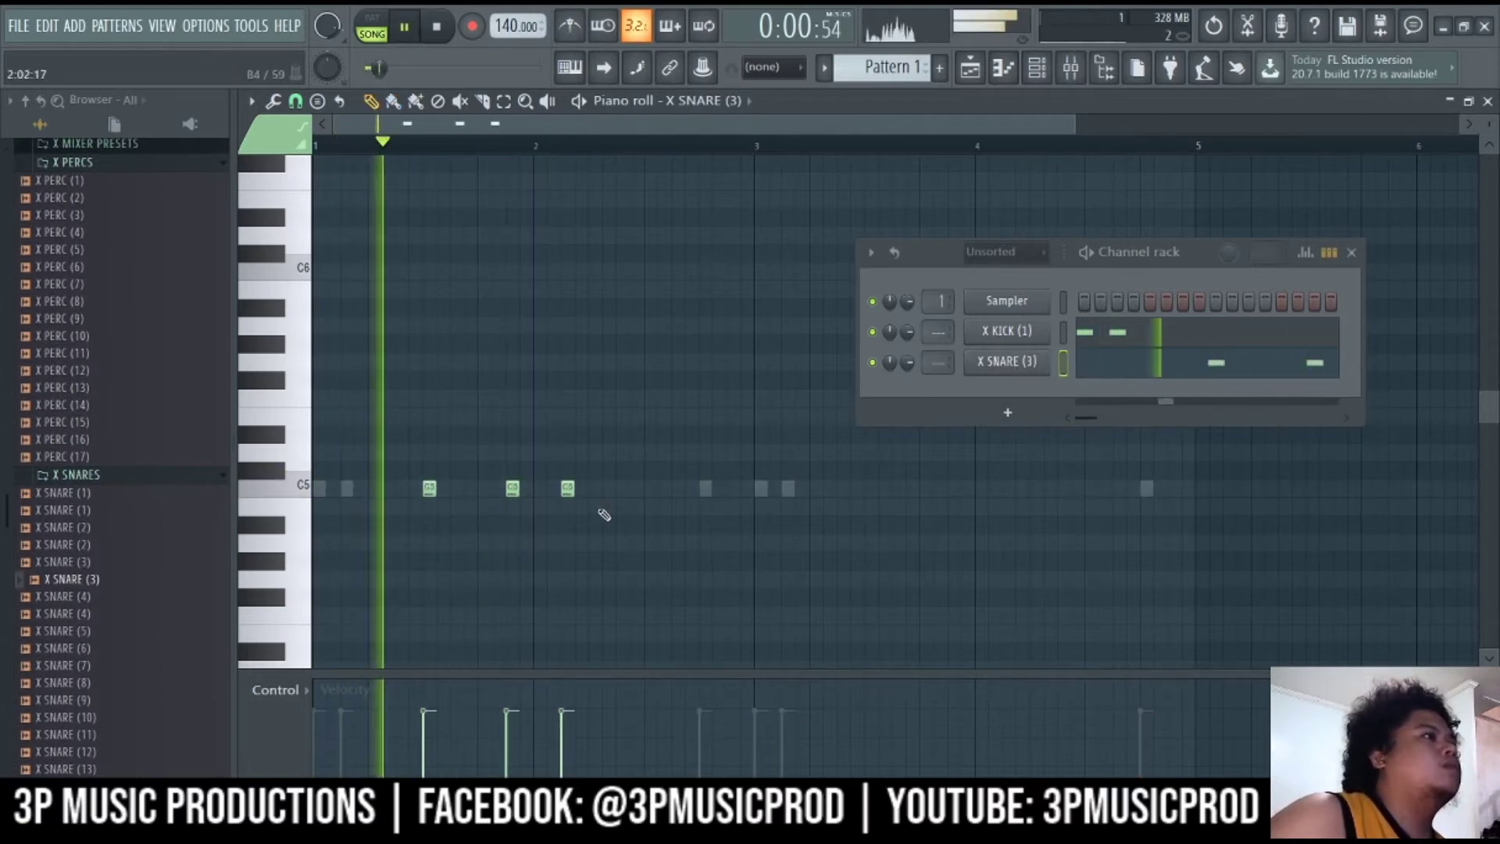
pyautogui.press('space')
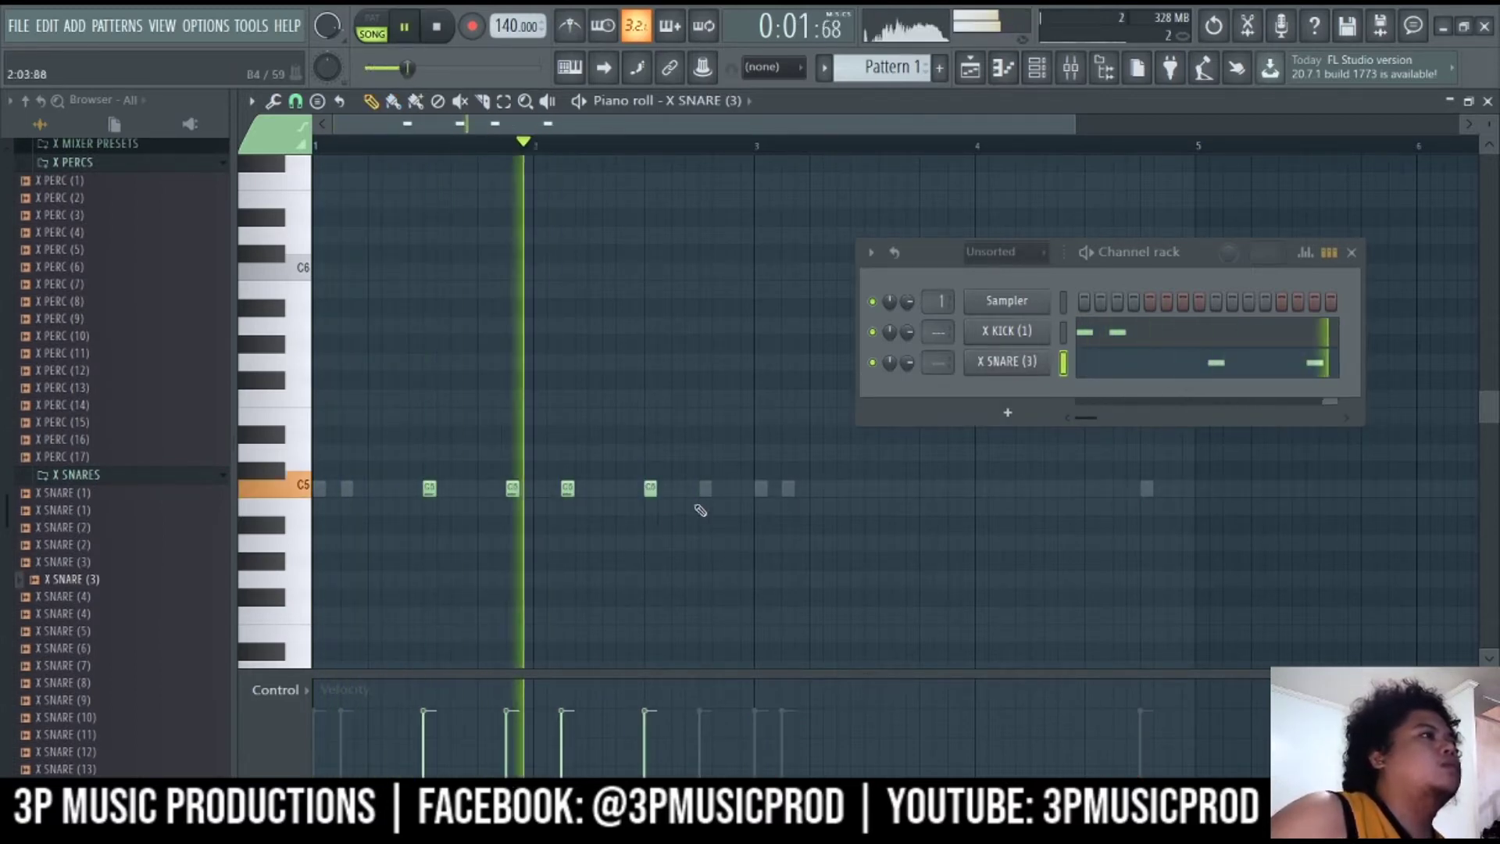
pyautogui.click(733, 489)
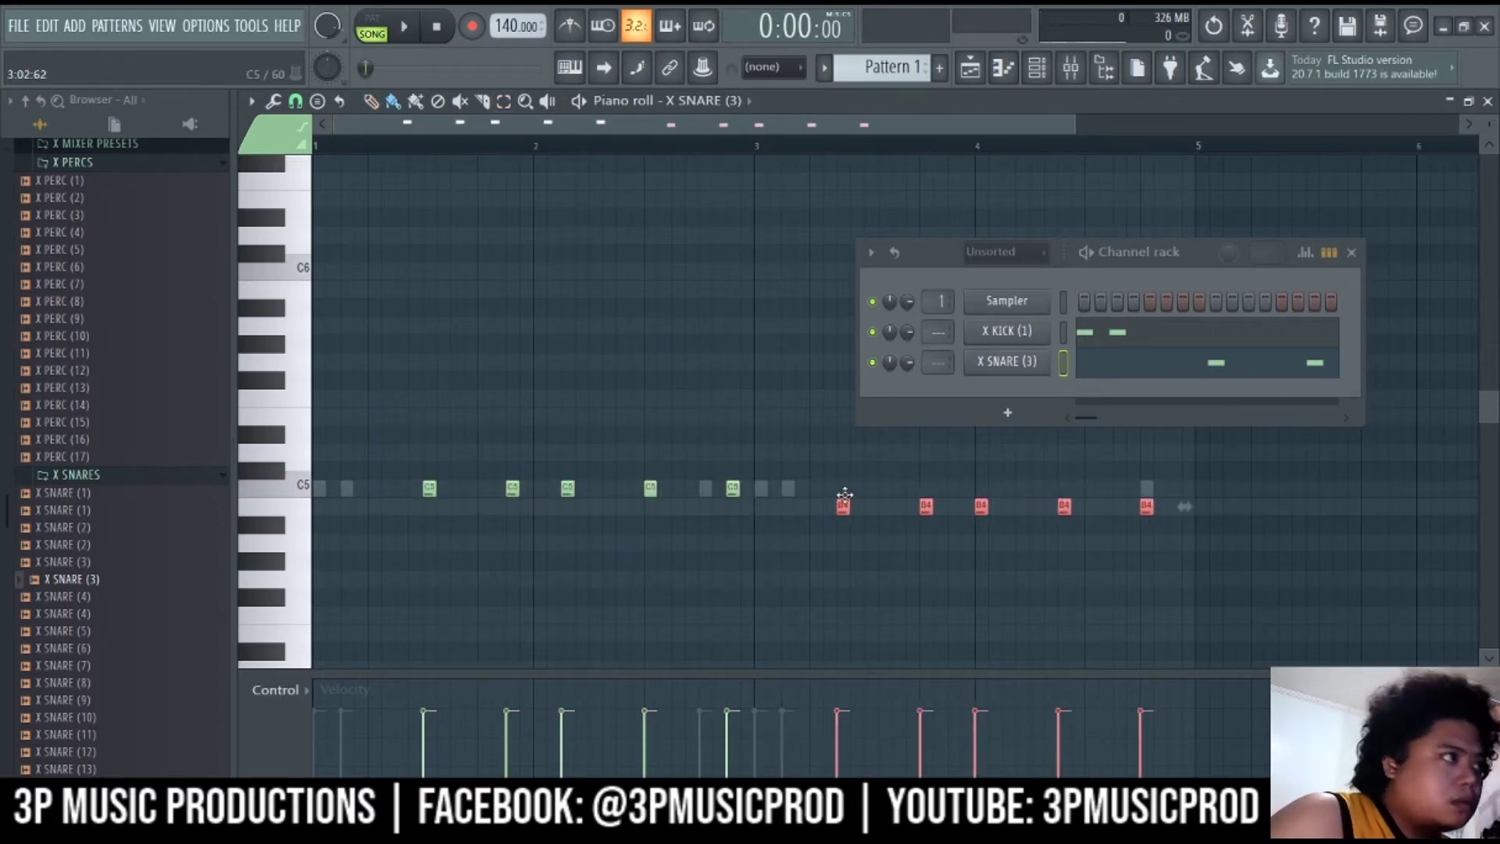
pyautogui.click(904, 521)
pyautogui.press('space')
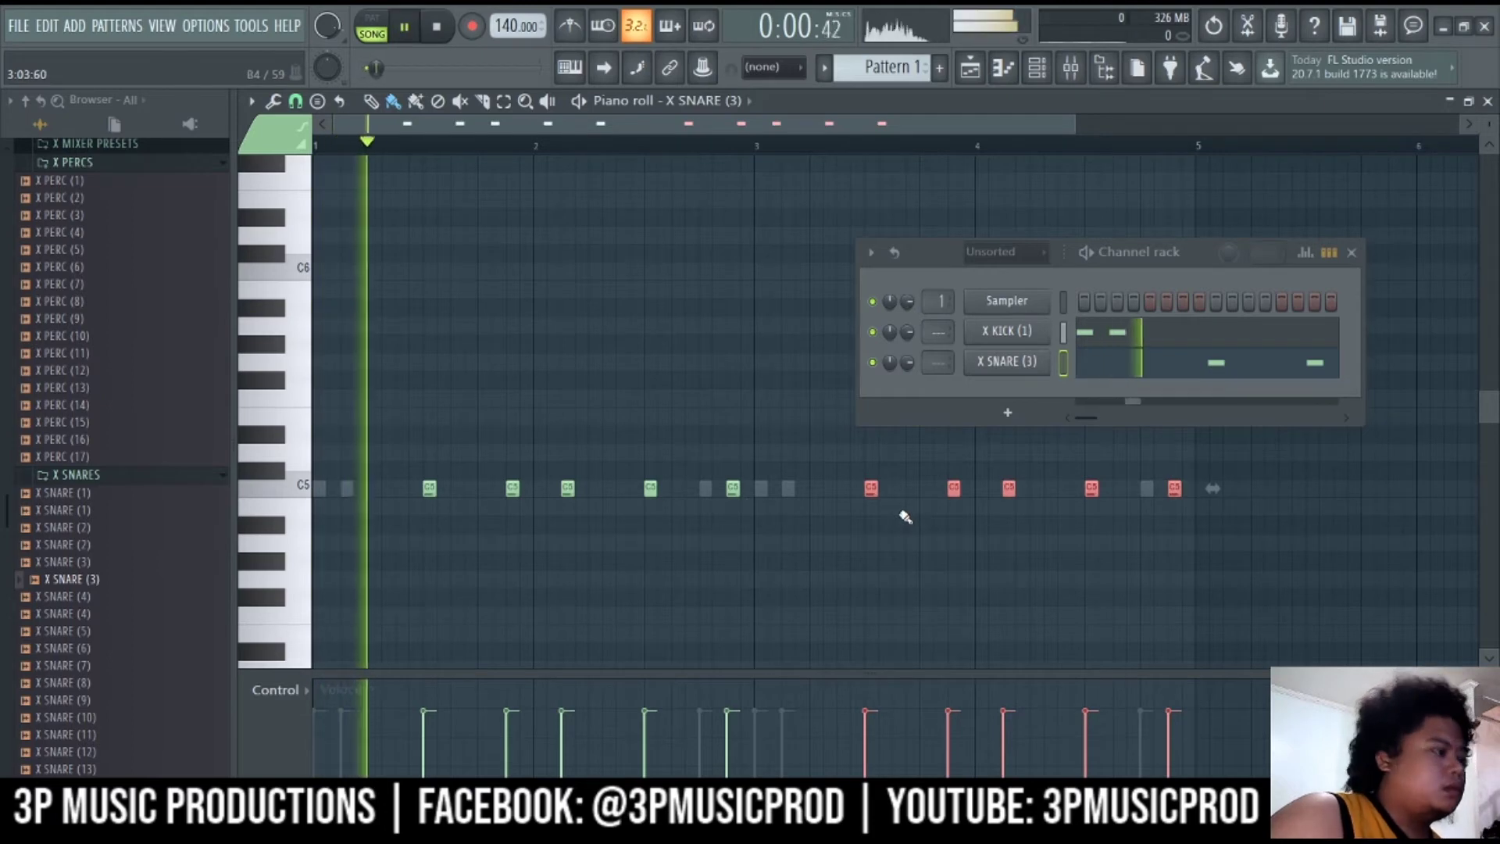
# Find the second X SNARE (1) sample in the browser, add it as a new channel and open its piano roll
pyautogui.scroll(5, 107, 579)
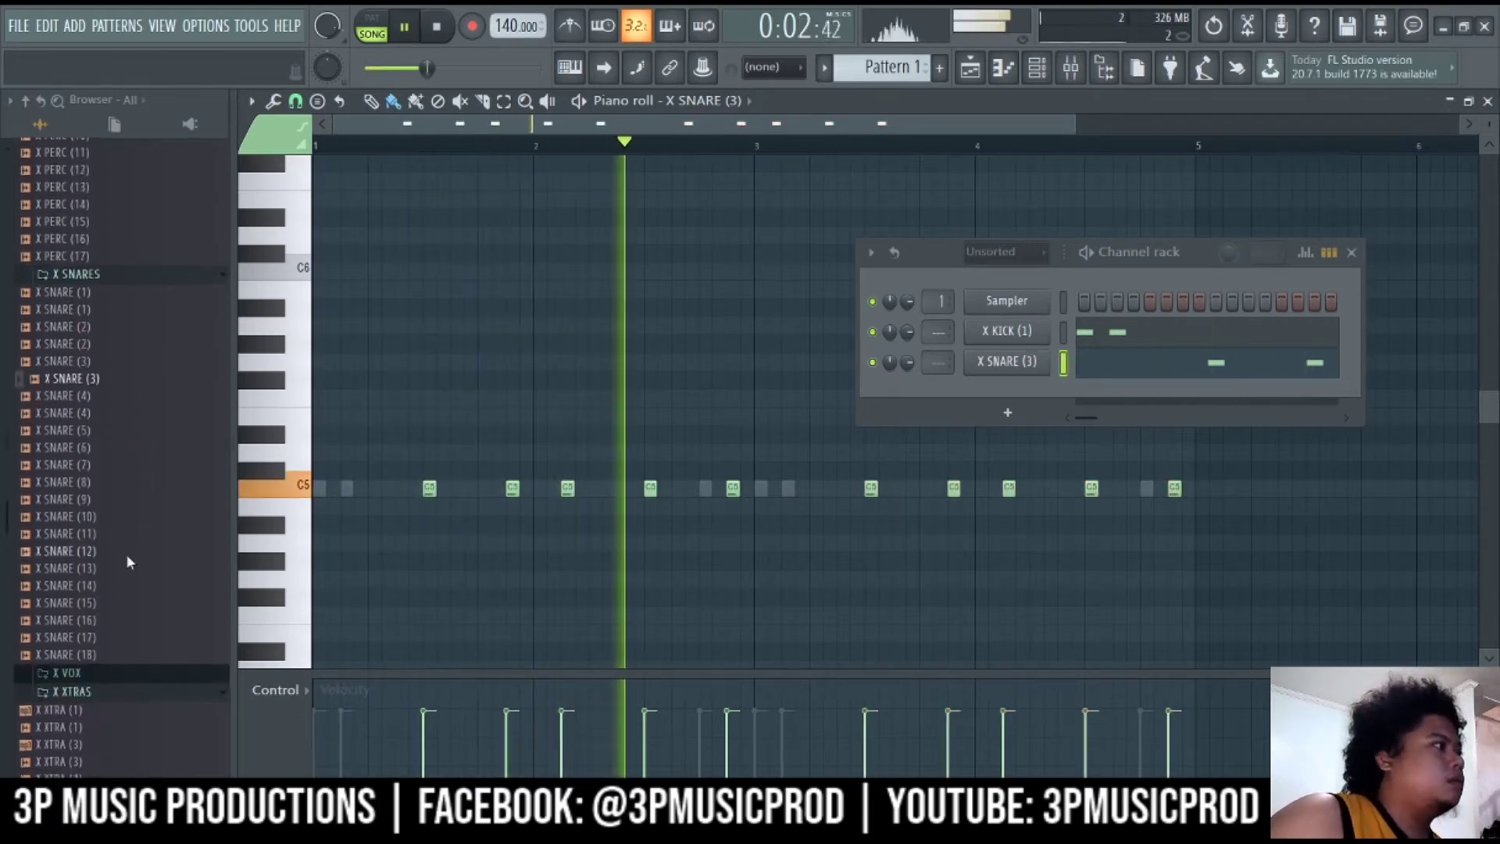
pyautogui.scroll(2, 131, 541)
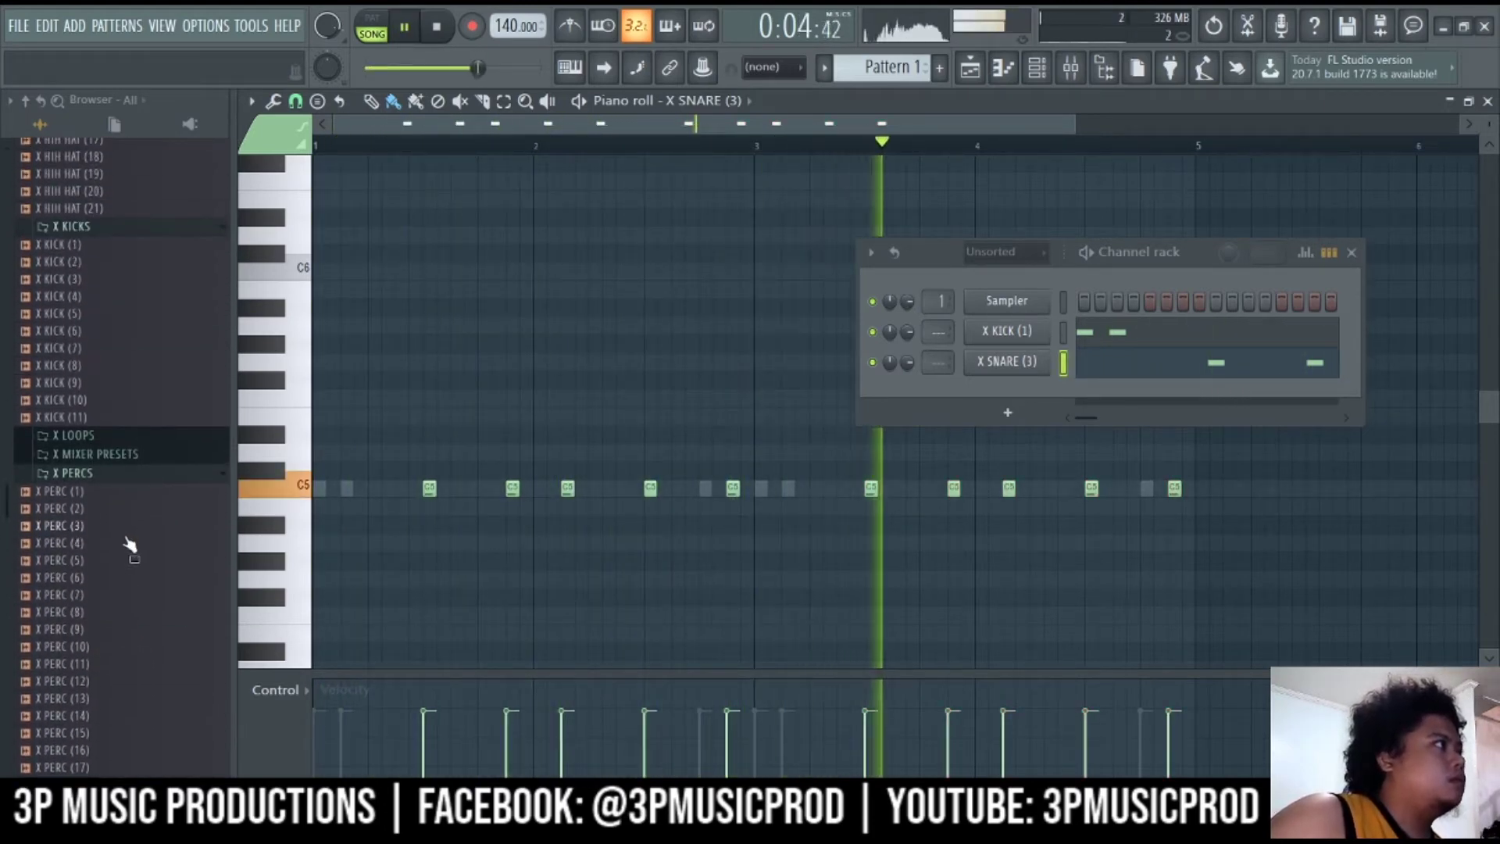
pyautogui.scroll(-2, 140, 518)
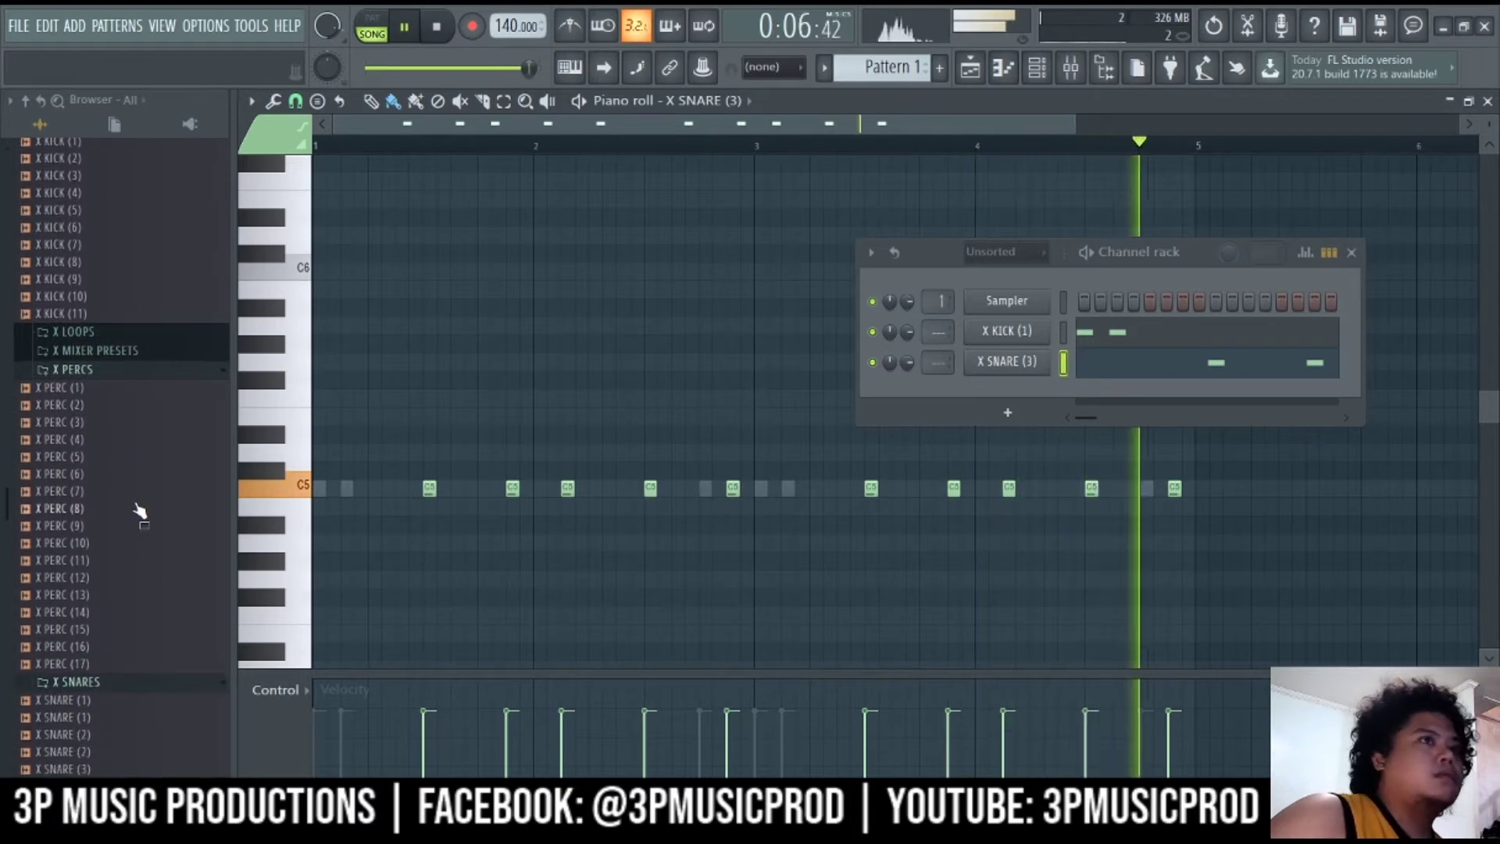
pyautogui.scroll(-2, 139, 518)
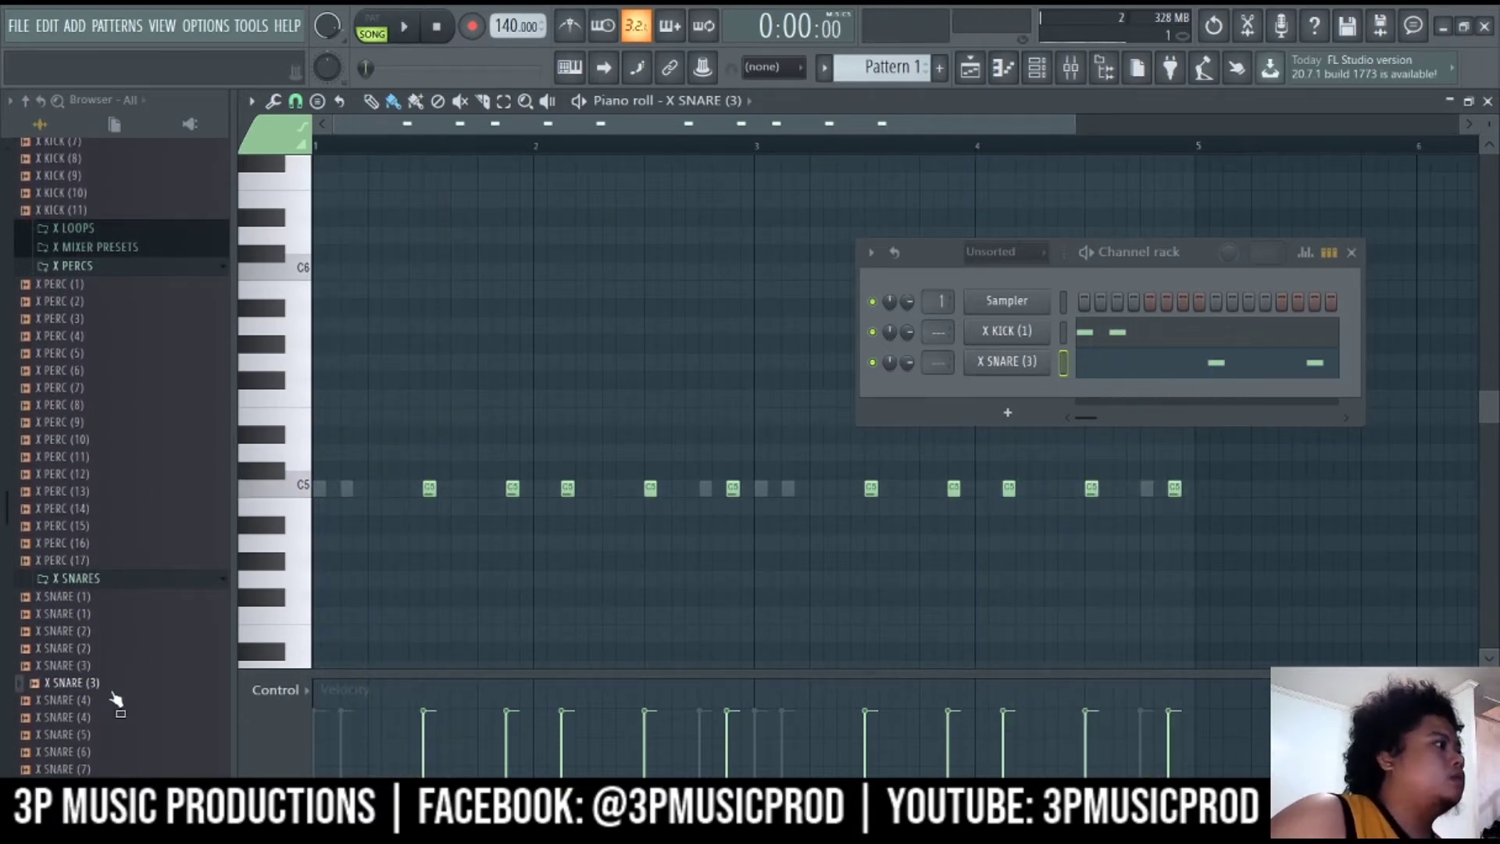
pyautogui.scroll(-4, 125, 684)
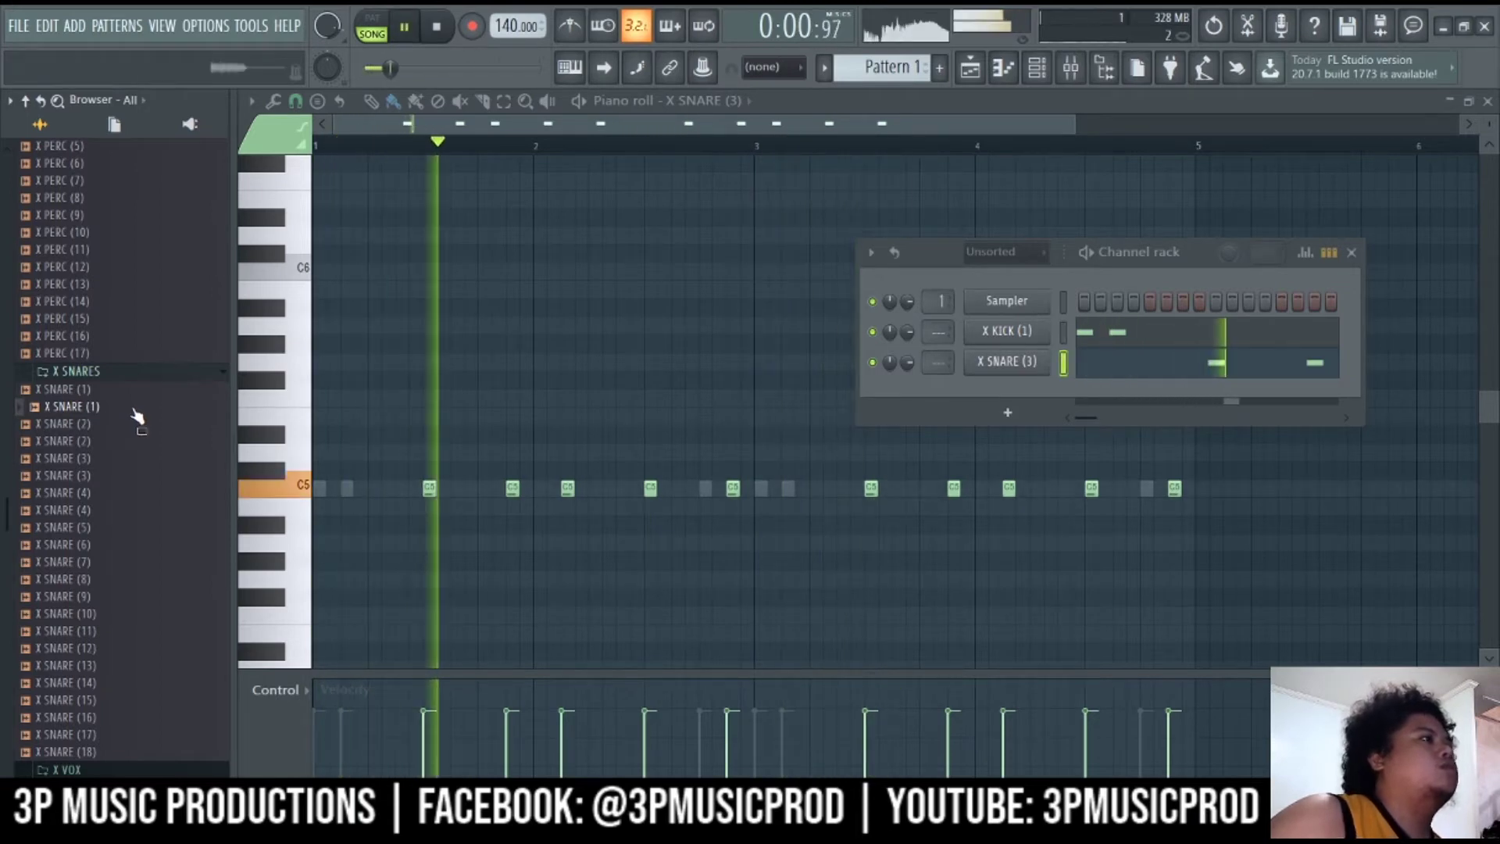
pyautogui.press('space')
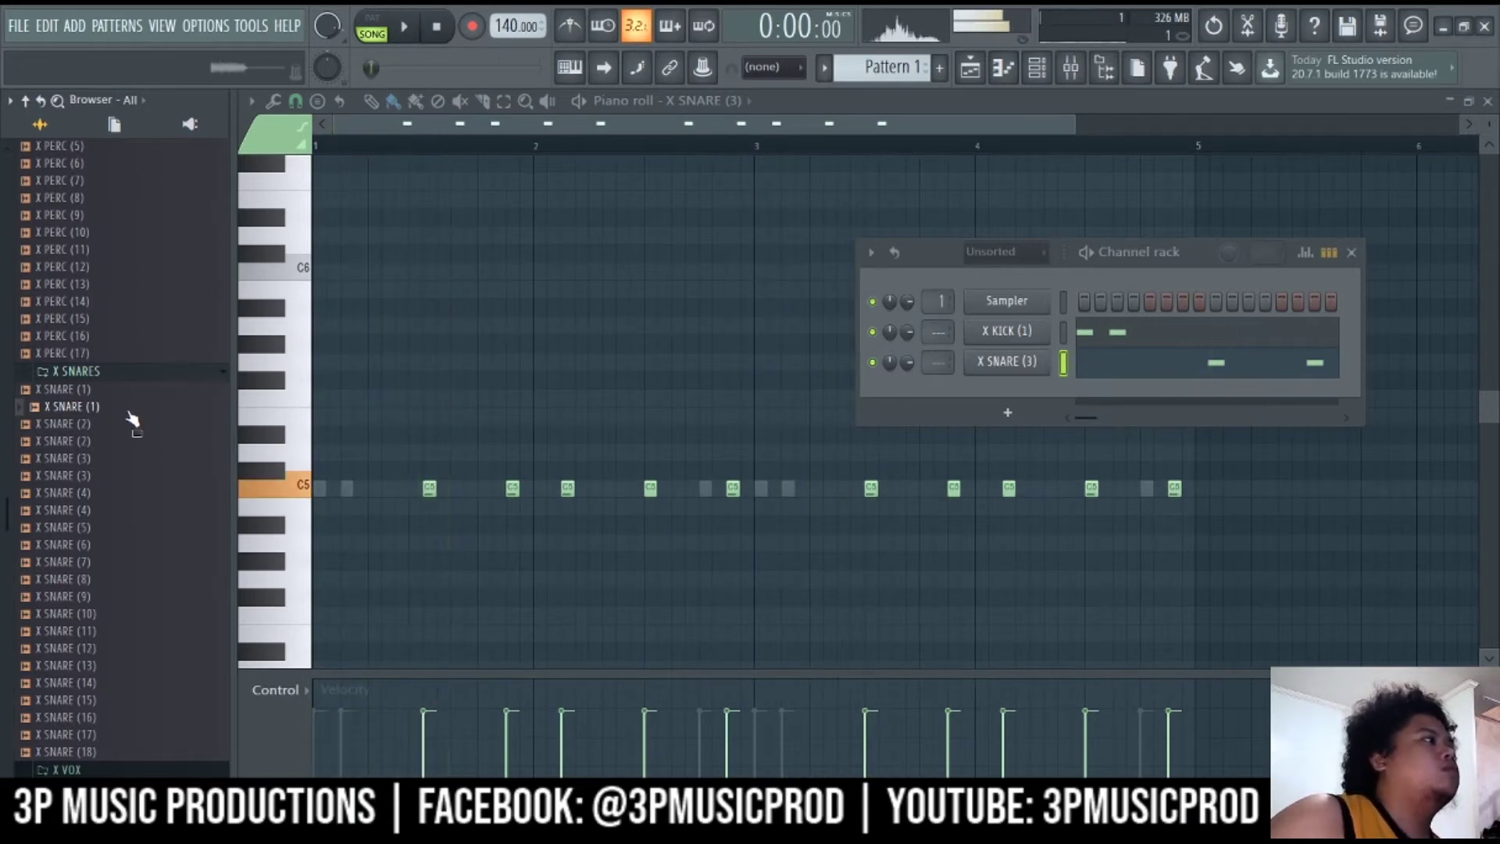
pyautogui.moveTo(1000, 389); pyautogui.dragTo(1000, 392)
pyautogui.rightClick(998, 397)
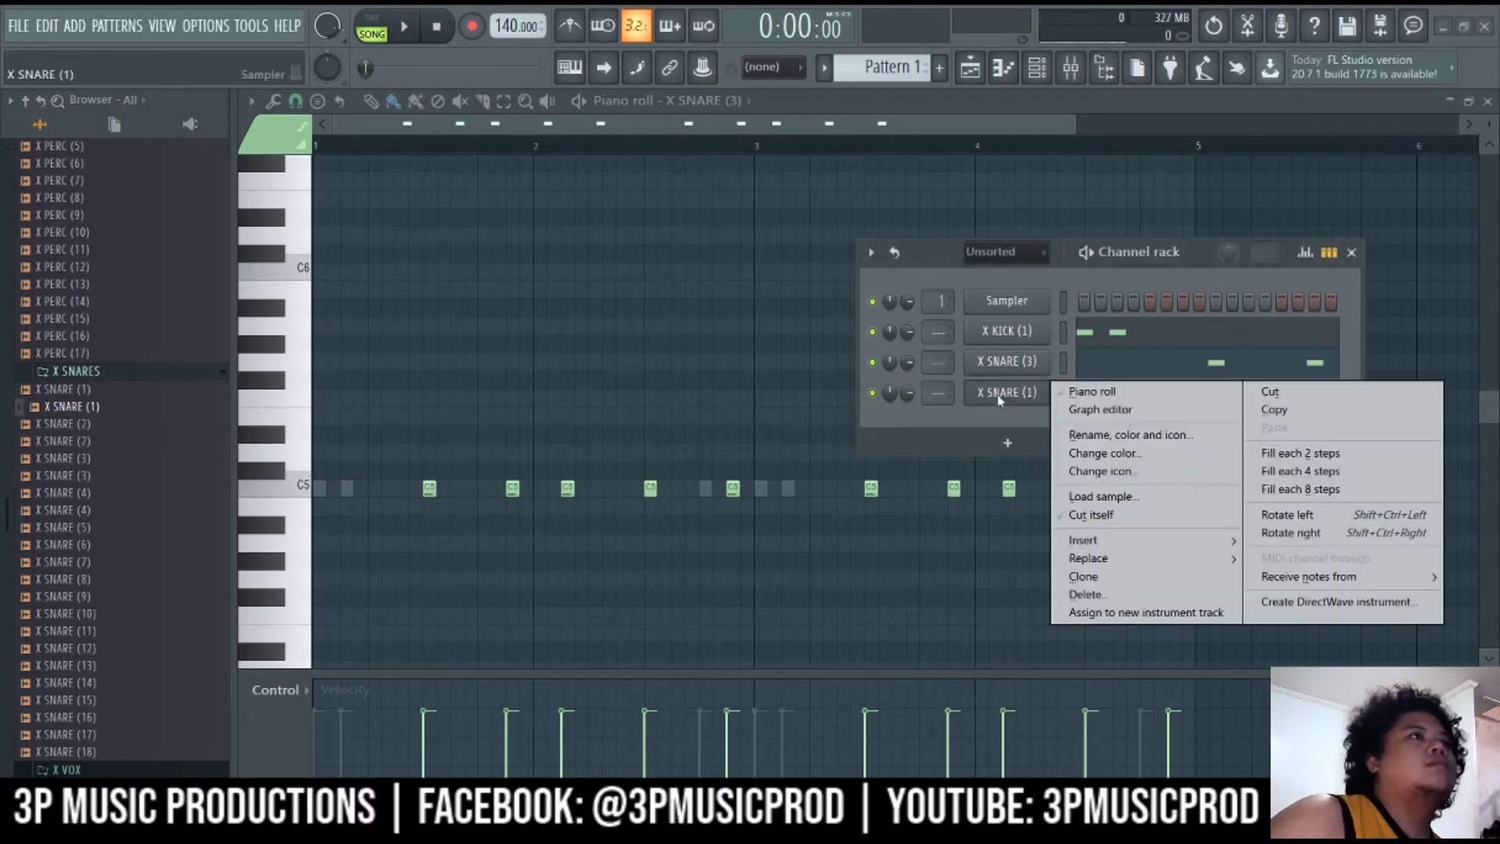
pyautogui.click(1073, 394)
# Place X SNARE (1) notes at C5 on bar 1 step 7 and bar 2 step 11, plus an A4 note at the start of bar 2
pyautogui.press('space')
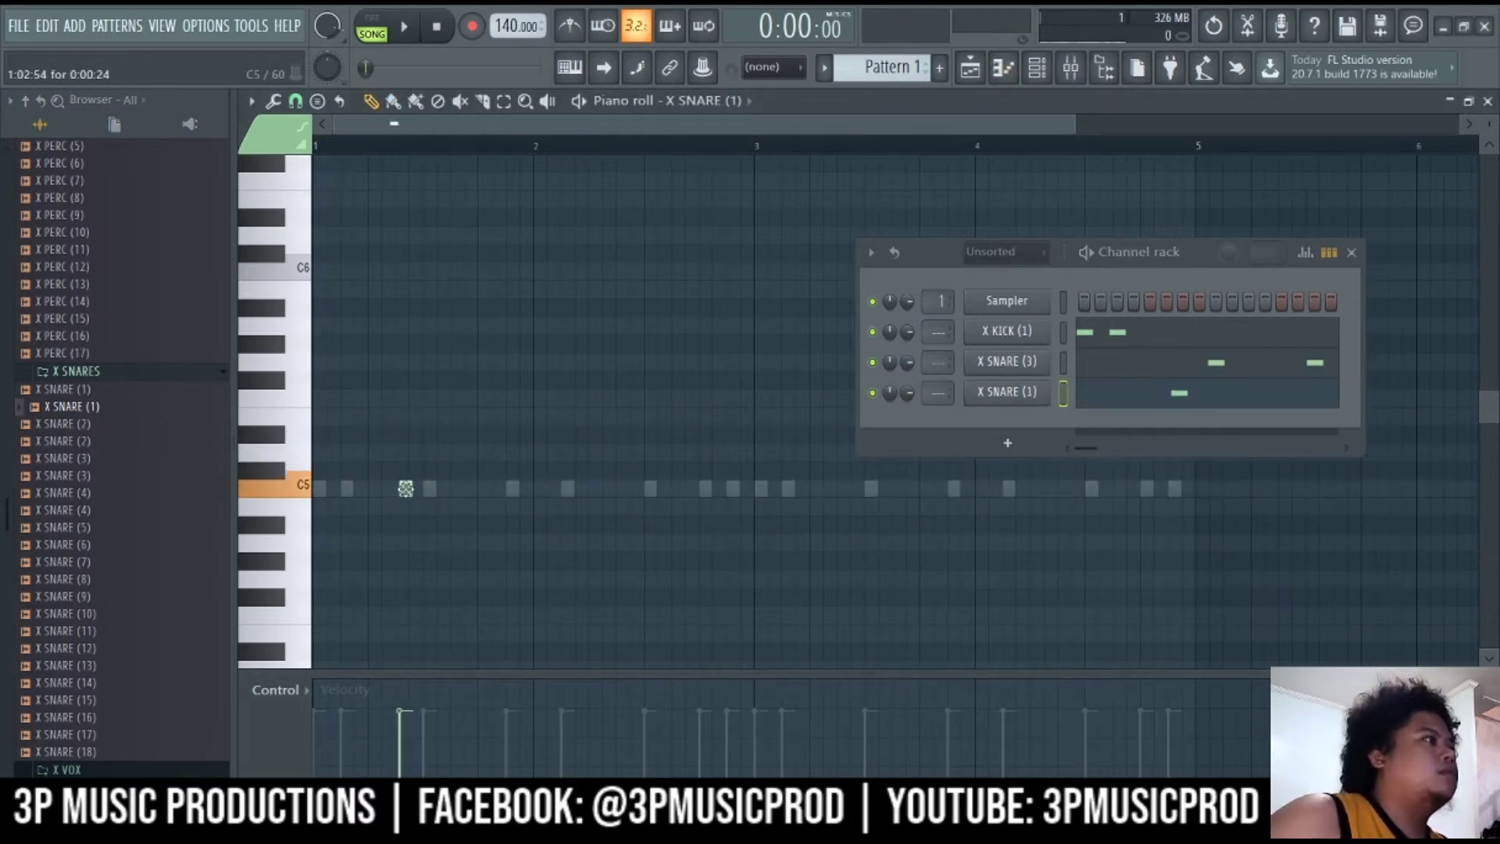
pyautogui.press('space')
pyautogui.moveTo(406, 489); pyautogui.dragTo(401, 489)
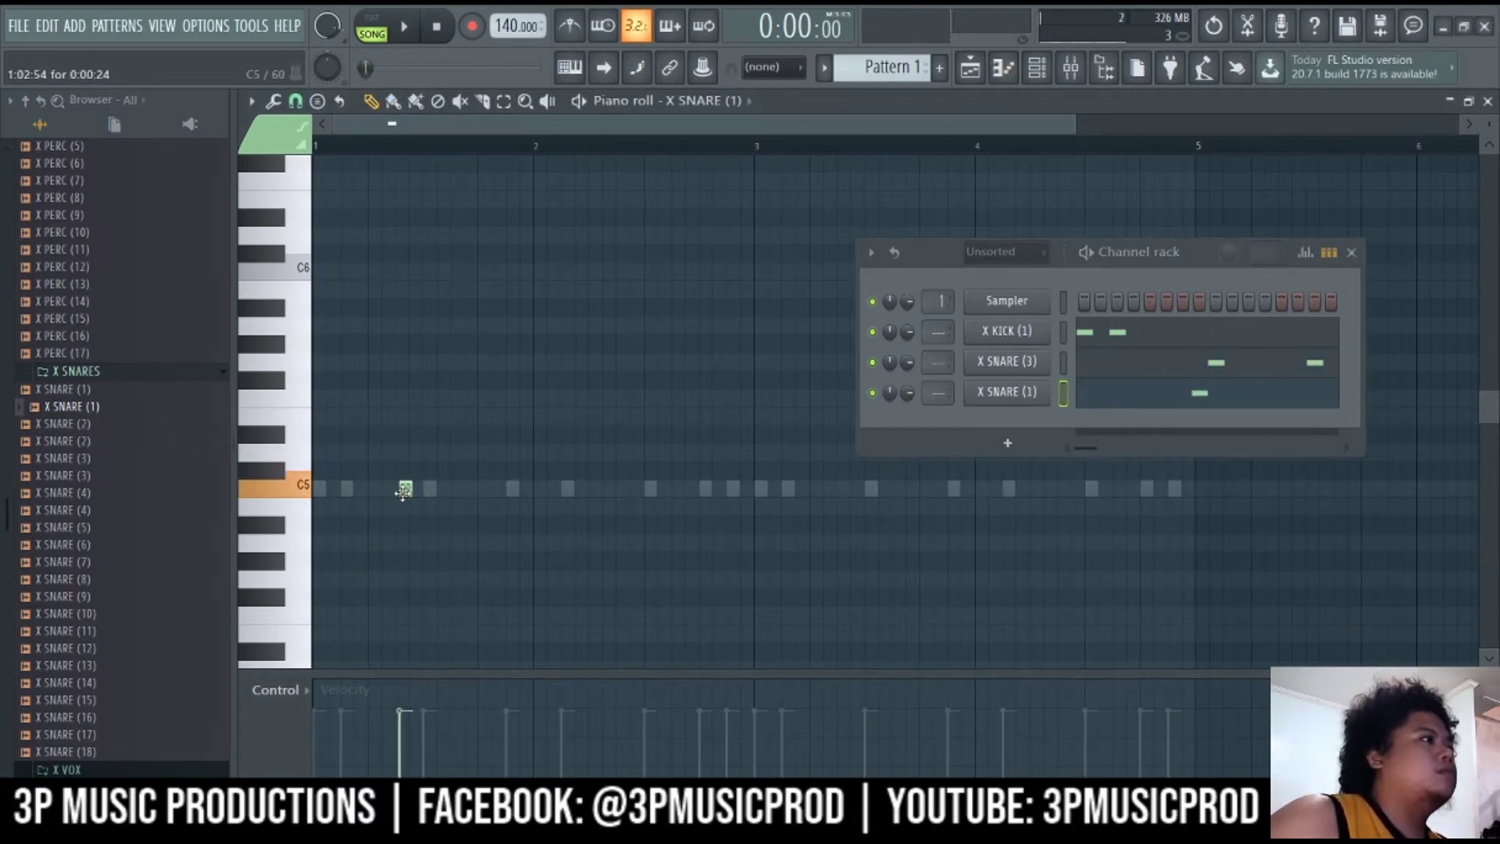
pyautogui.press('space')
pyautogui.click(678, 489)
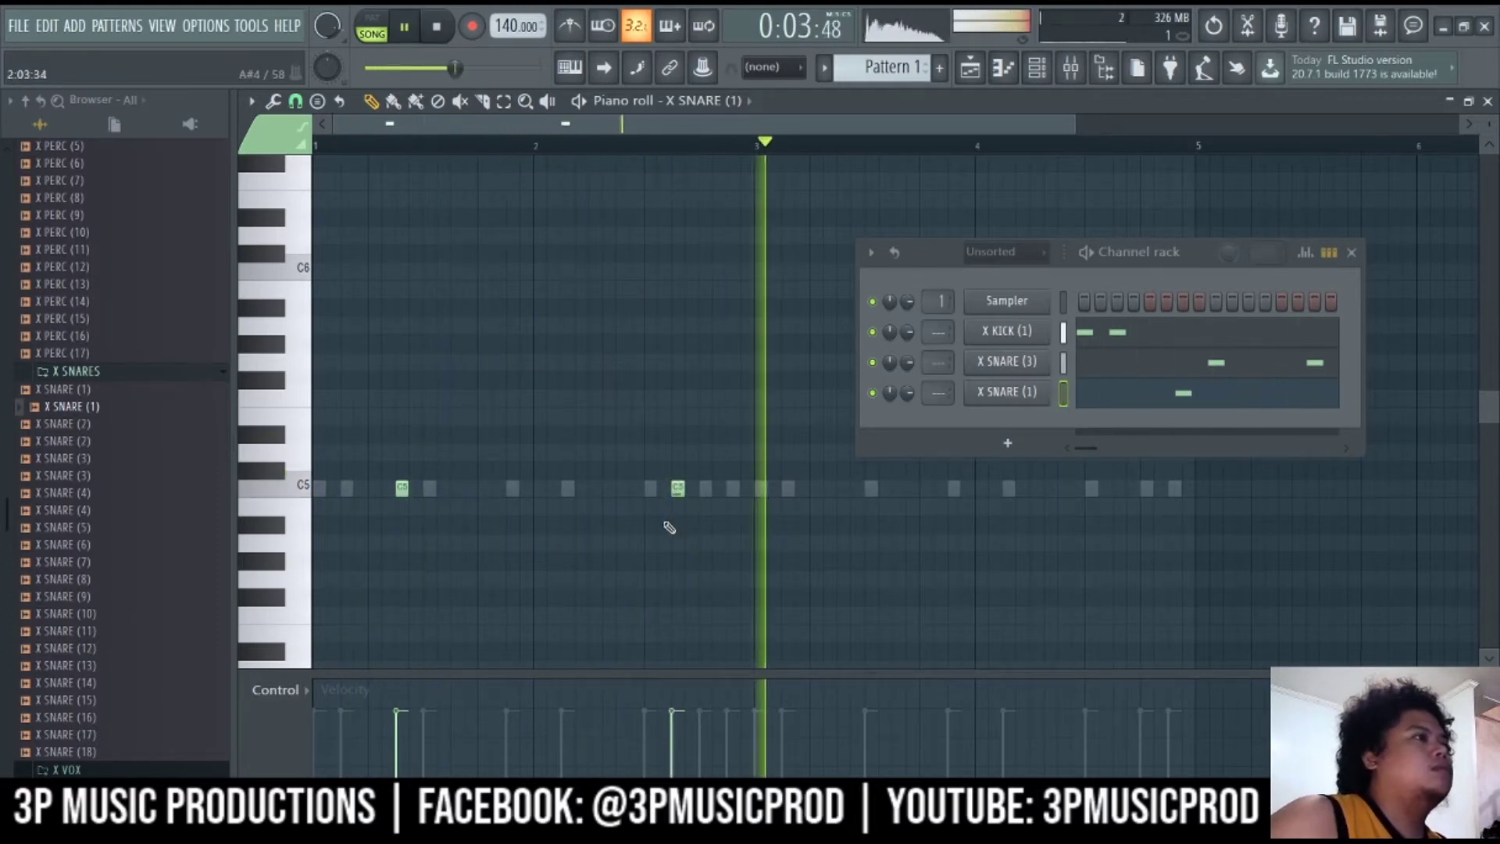
pyautogui.click(554, 489)
pyautogui.moveTo(539, 523); pyautogui.dragTo(541, 558)
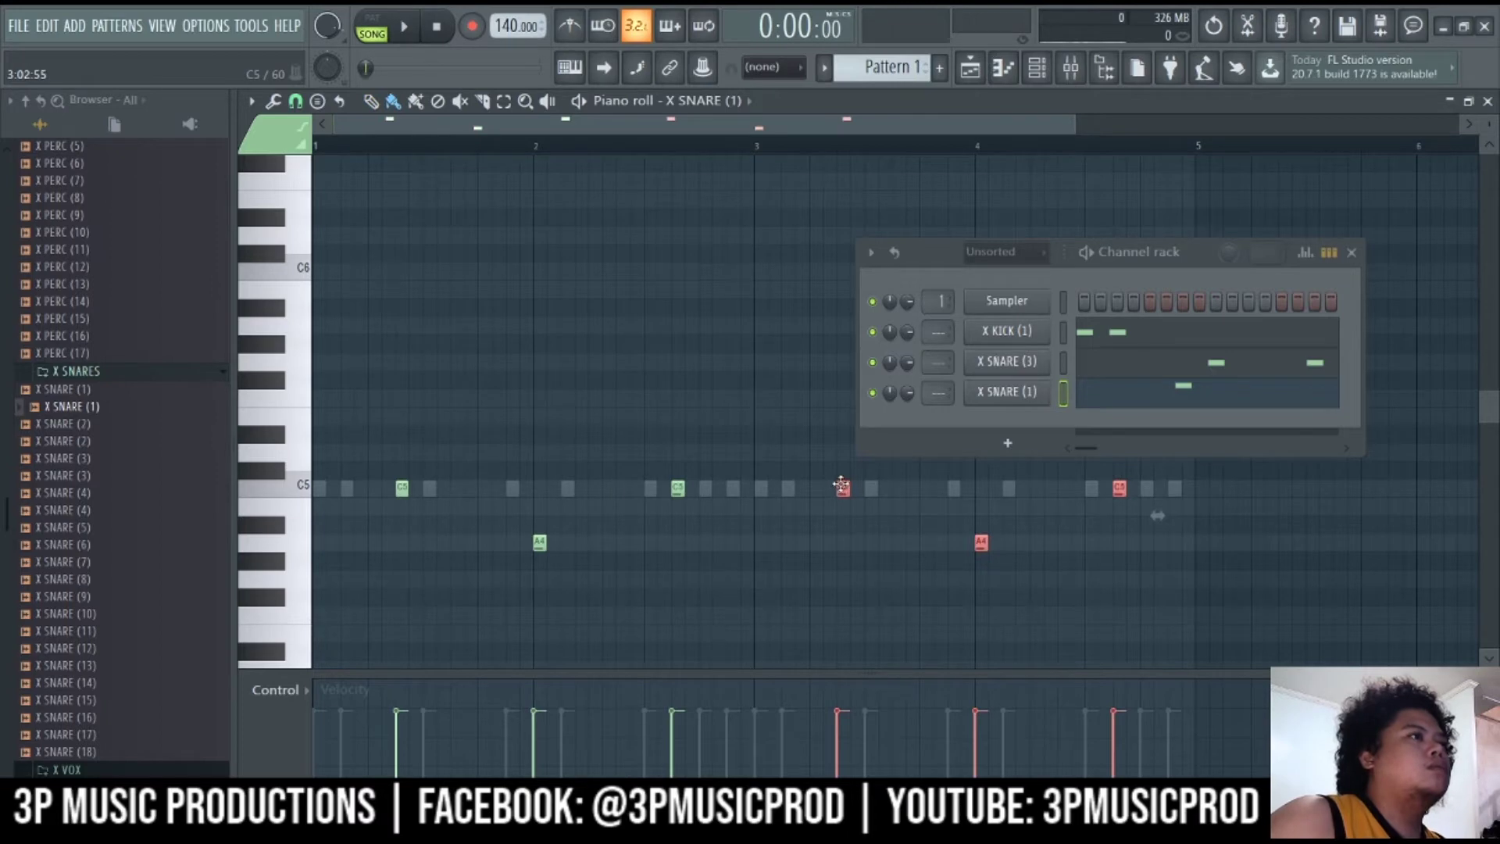
# Play back the snare layers and audition the X HI HATS samples in the browser against the beat
pyautogui.press('space')
pyautogui.hotkey('ctrl', 'd')
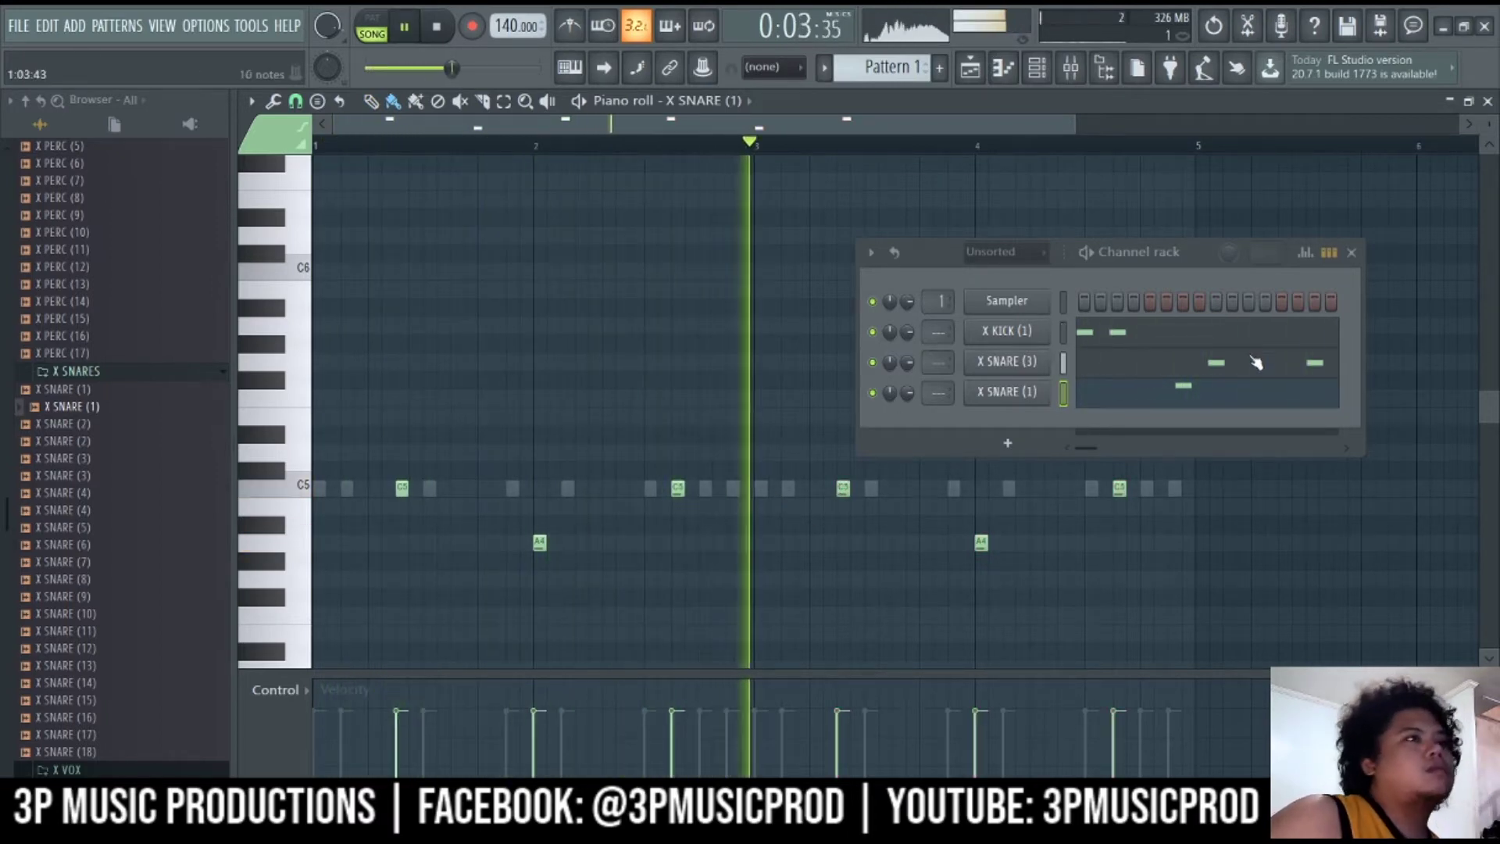
pyautogui.click(1352, 251)
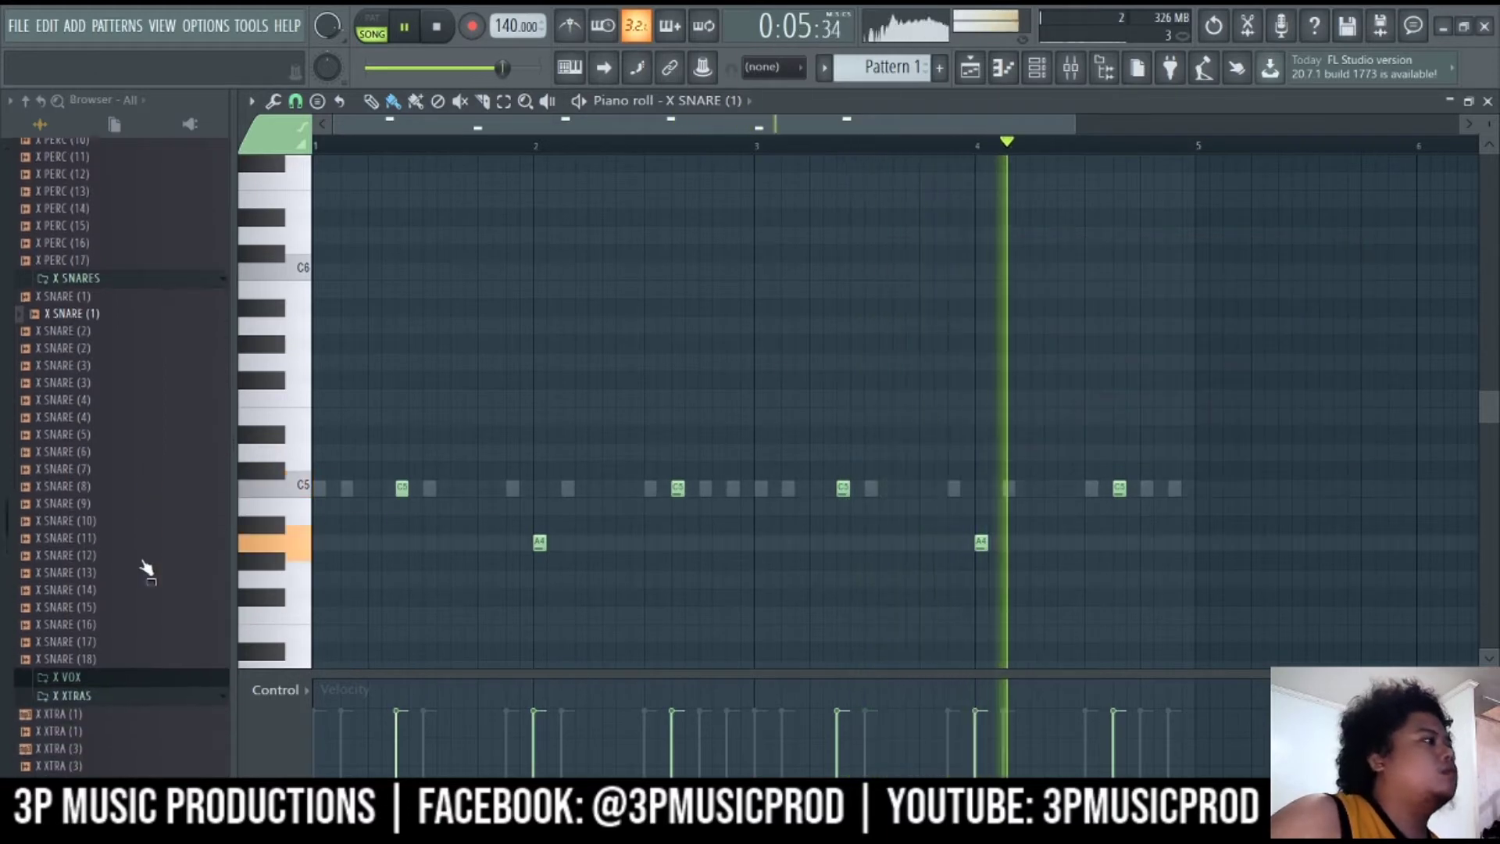
pyautogui.scroll(8, 143, 538)
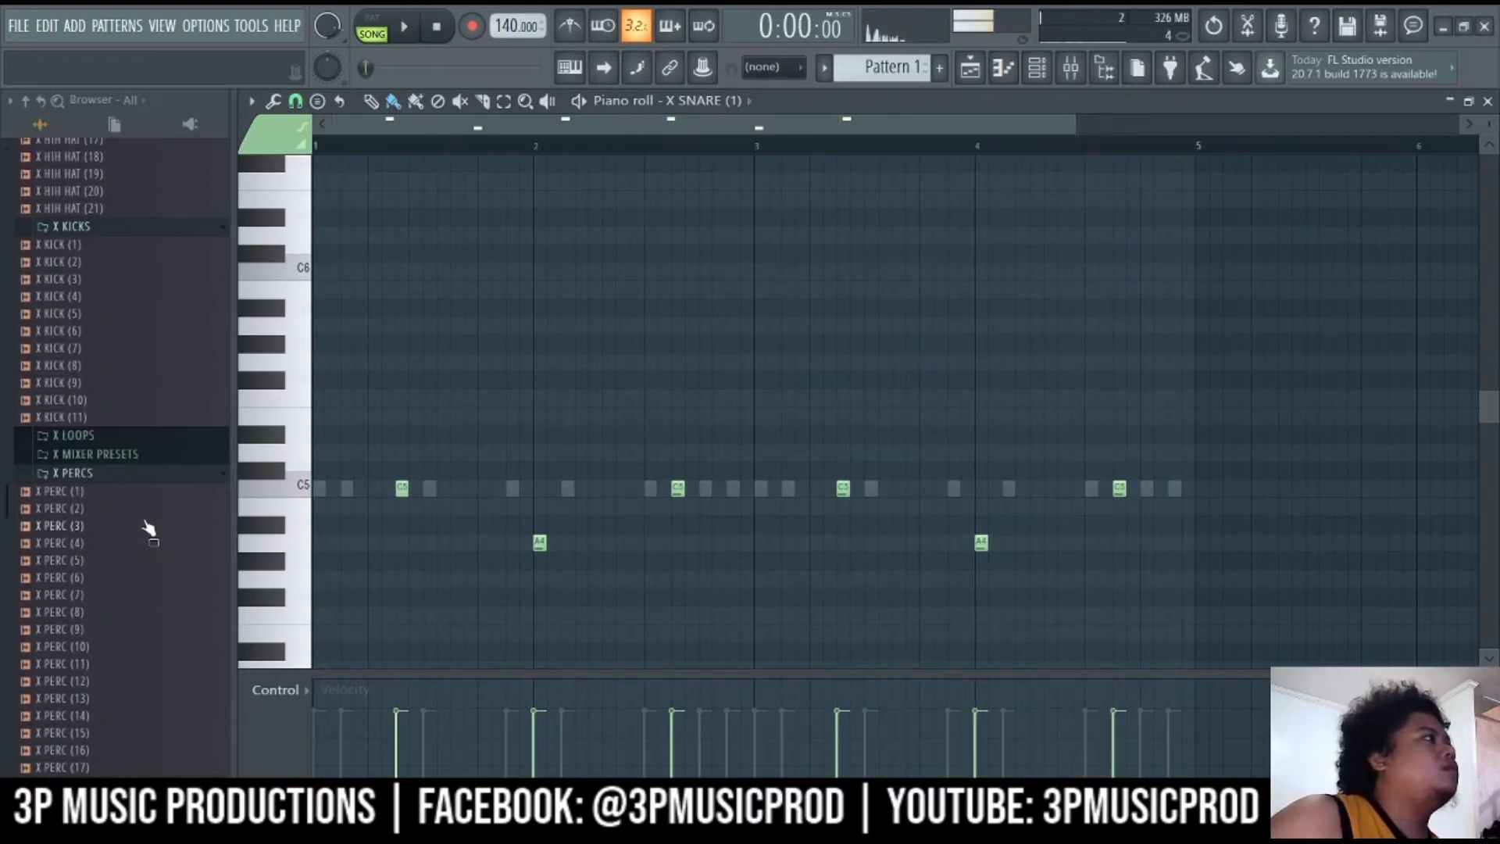
pyautogui.scroll(8, 148, 529)
pyautogui.press('space')
pyautogui.click(117, 334)
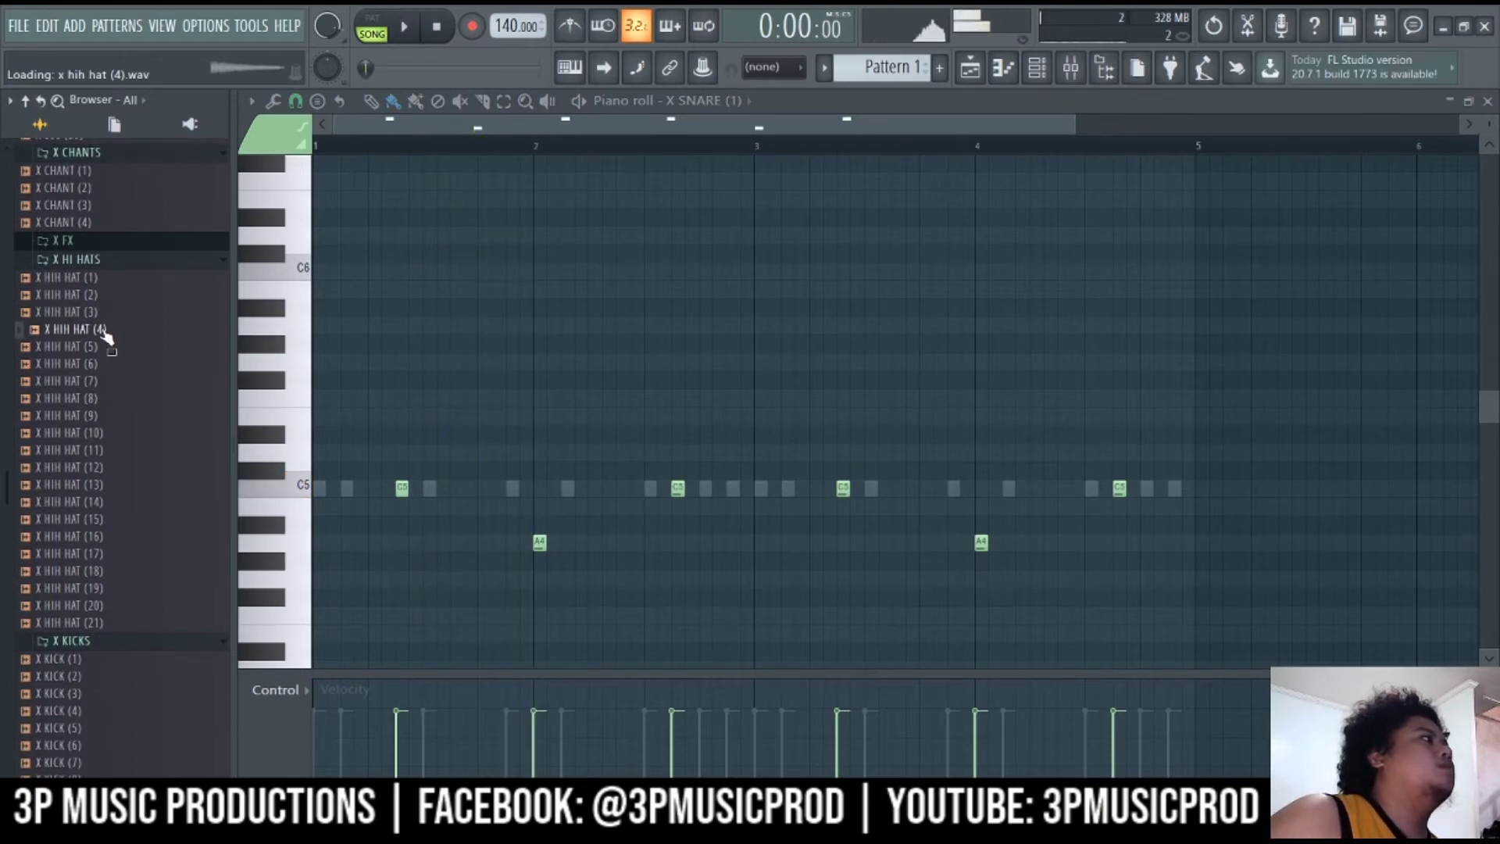
pyautogui.press('space')
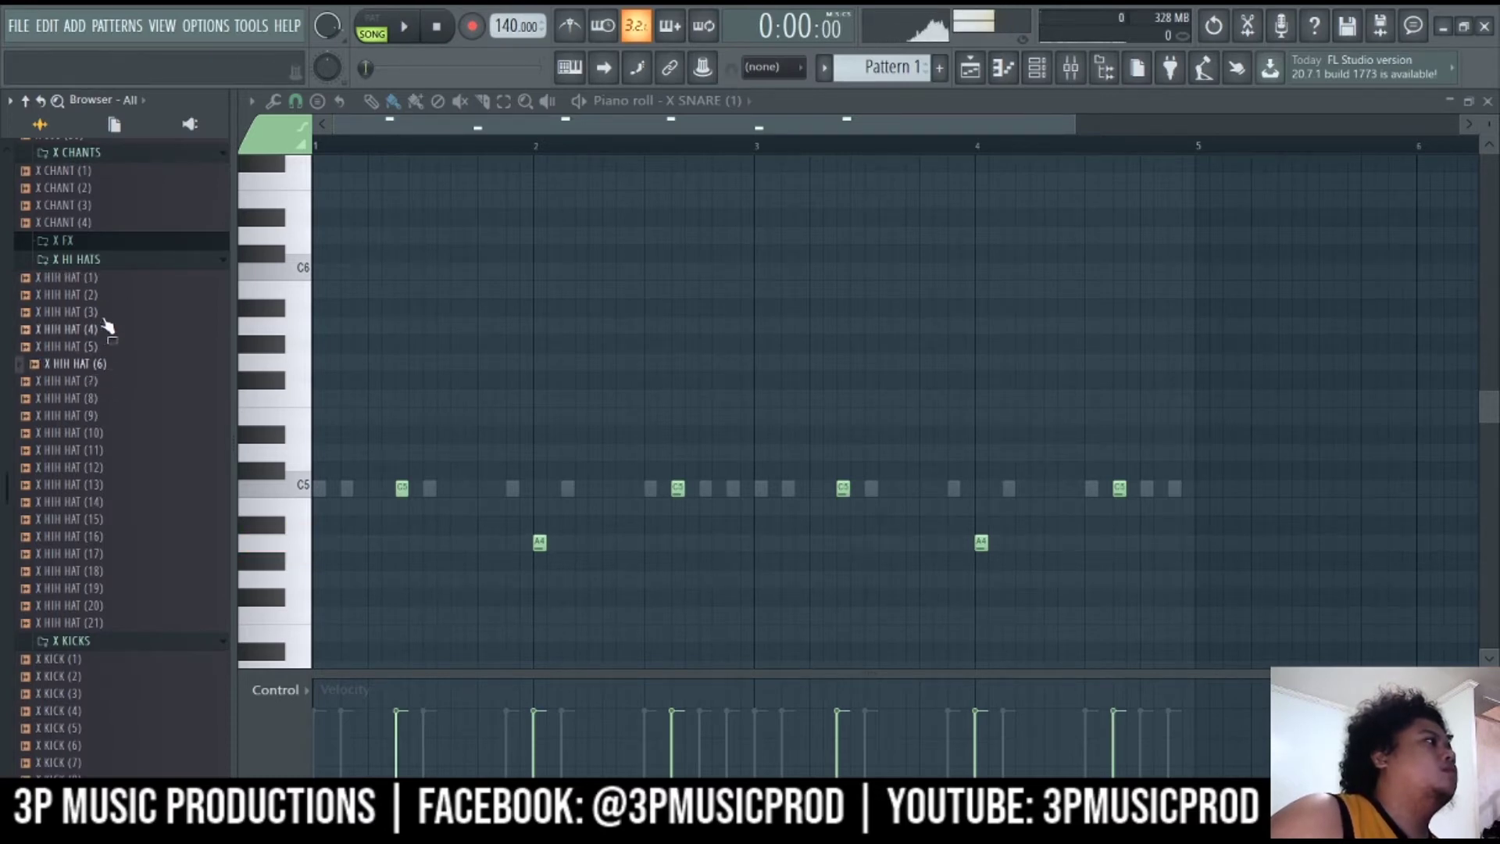
pyautogui.press('space')
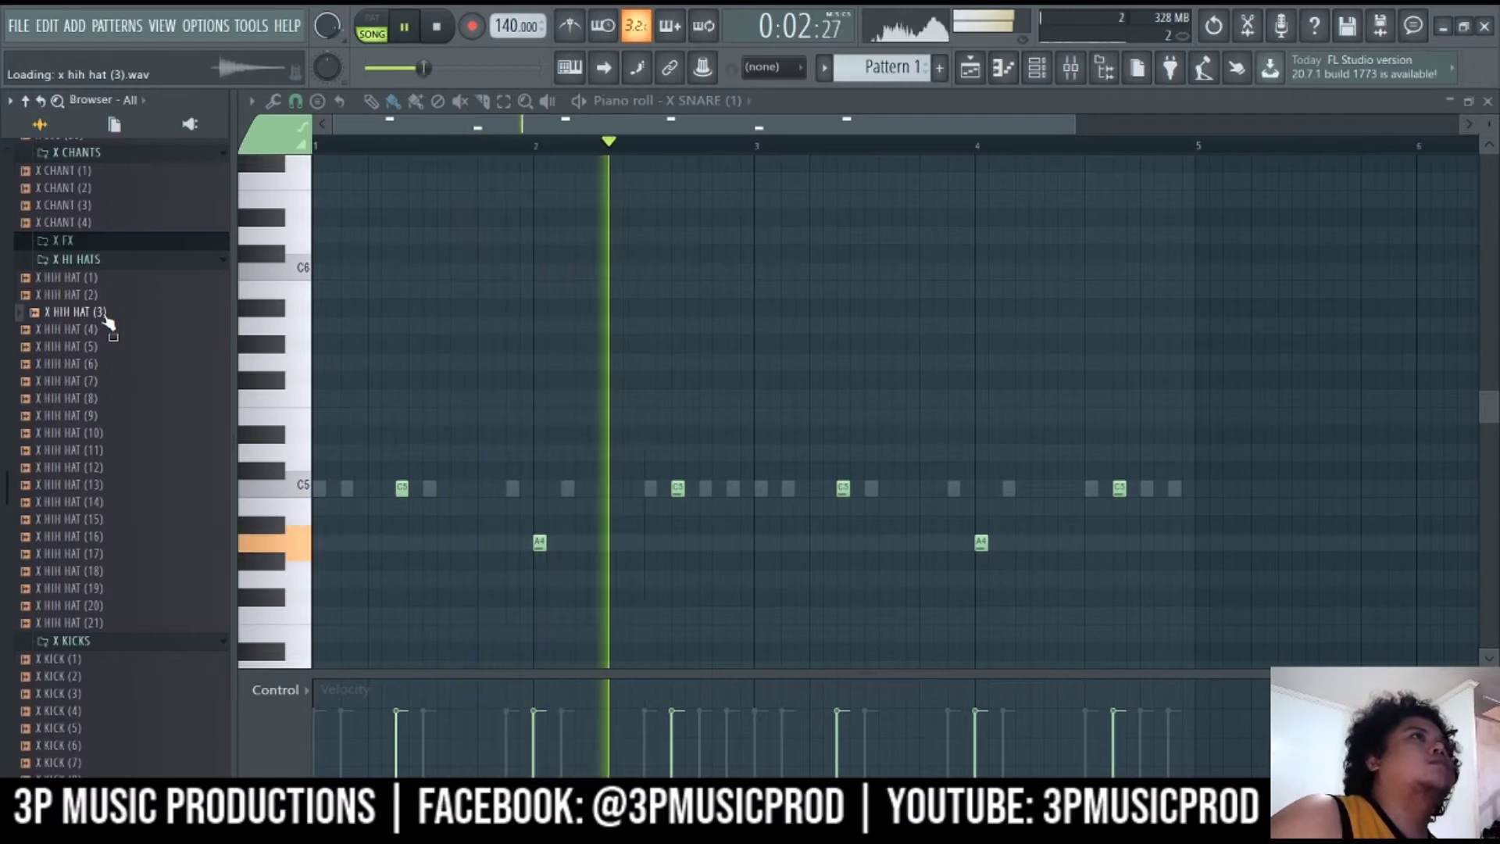
# Add the X HIH HAT (3) sample as a new channel and open its piano roll
pyautogui.click(1031, 78)
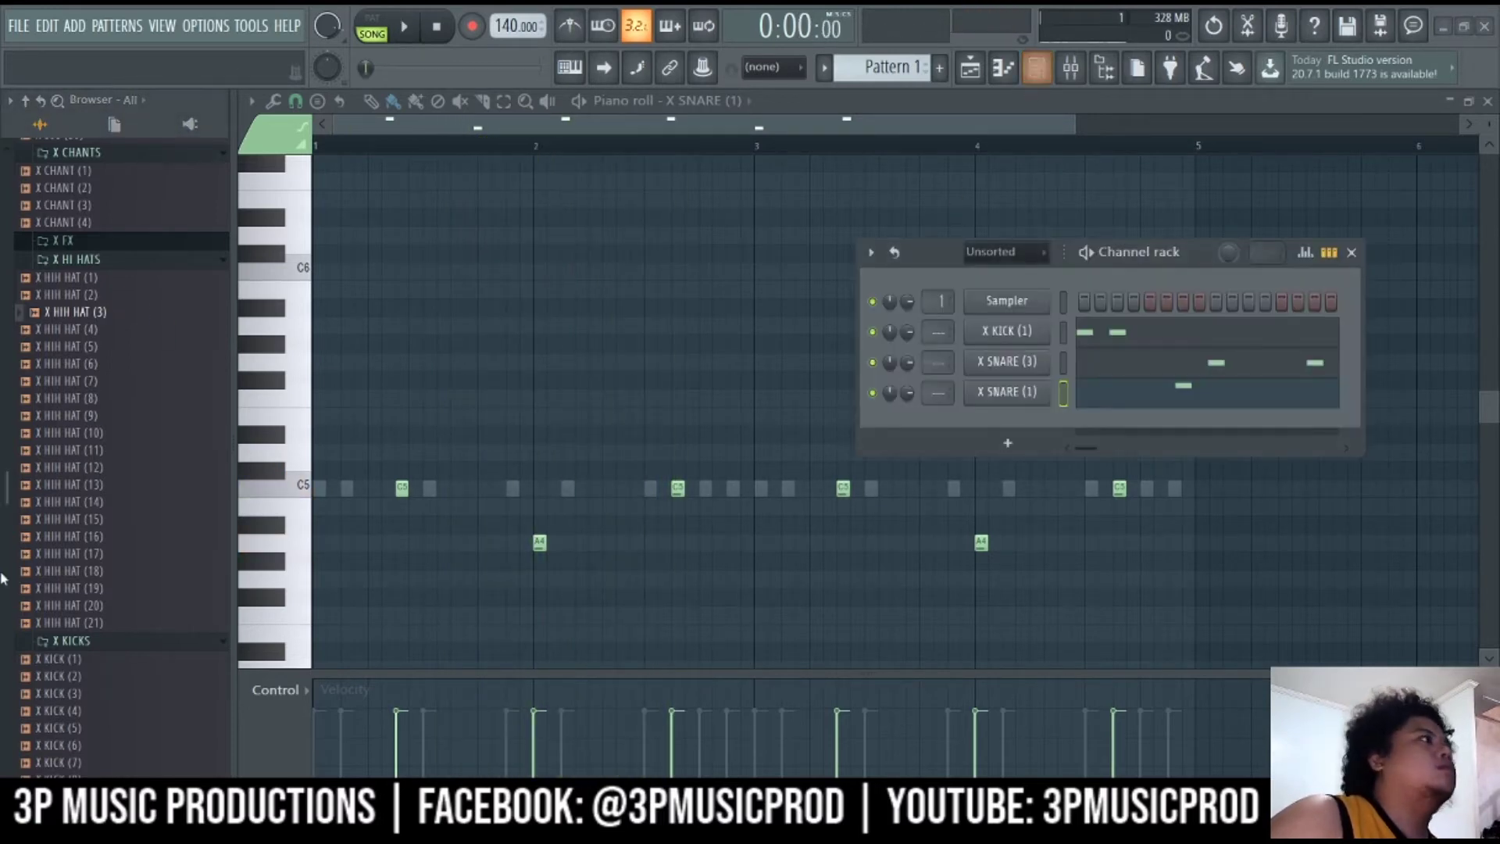
pyautogui.moveTo(989, 424); pyautogui.dragTo(991, 426)
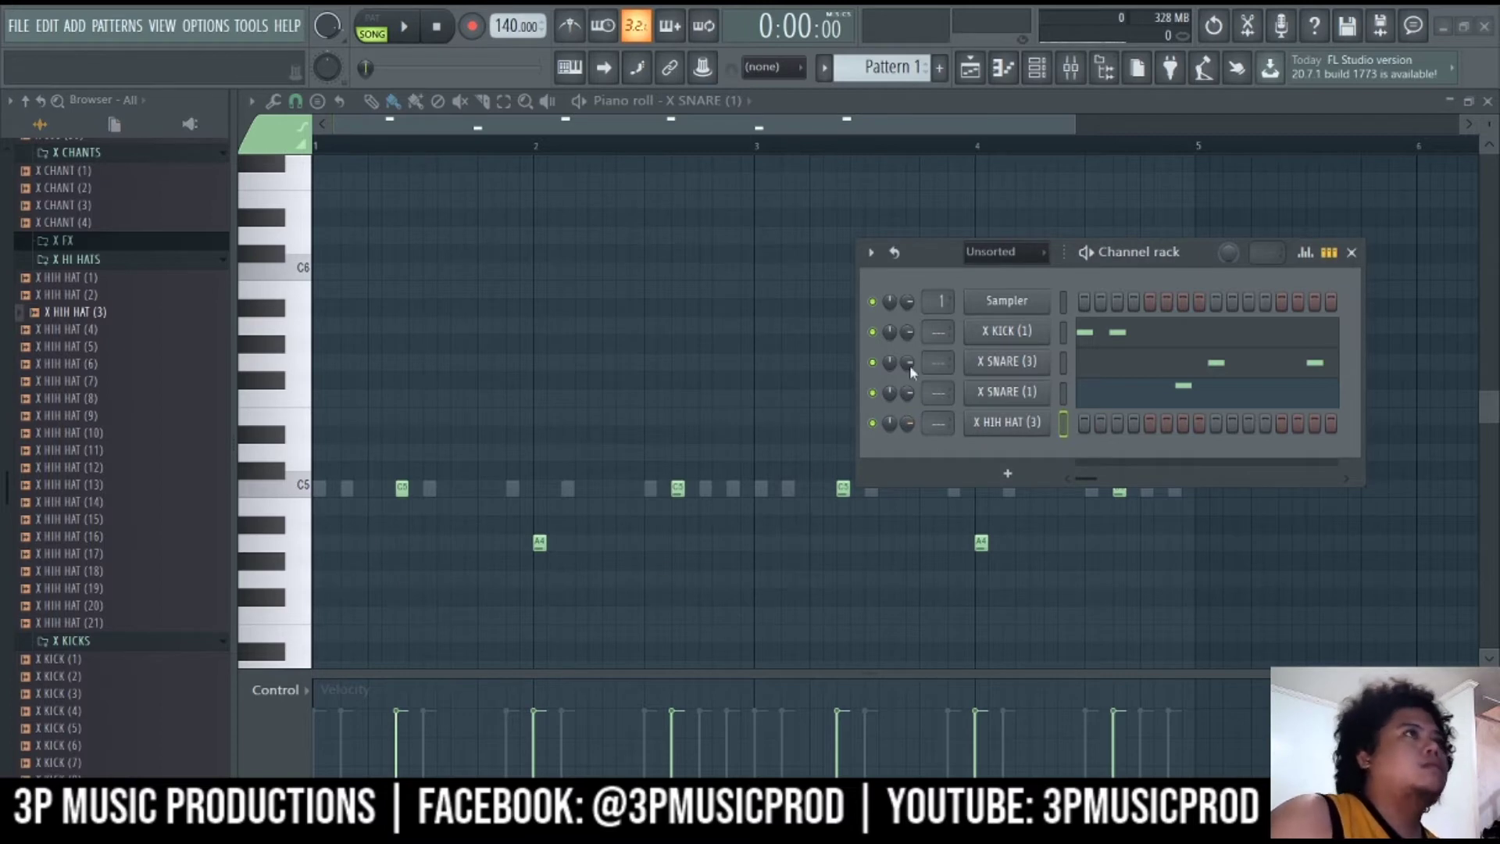
pyautogui.click(703, 100)
pyautogui.click(714, 244)
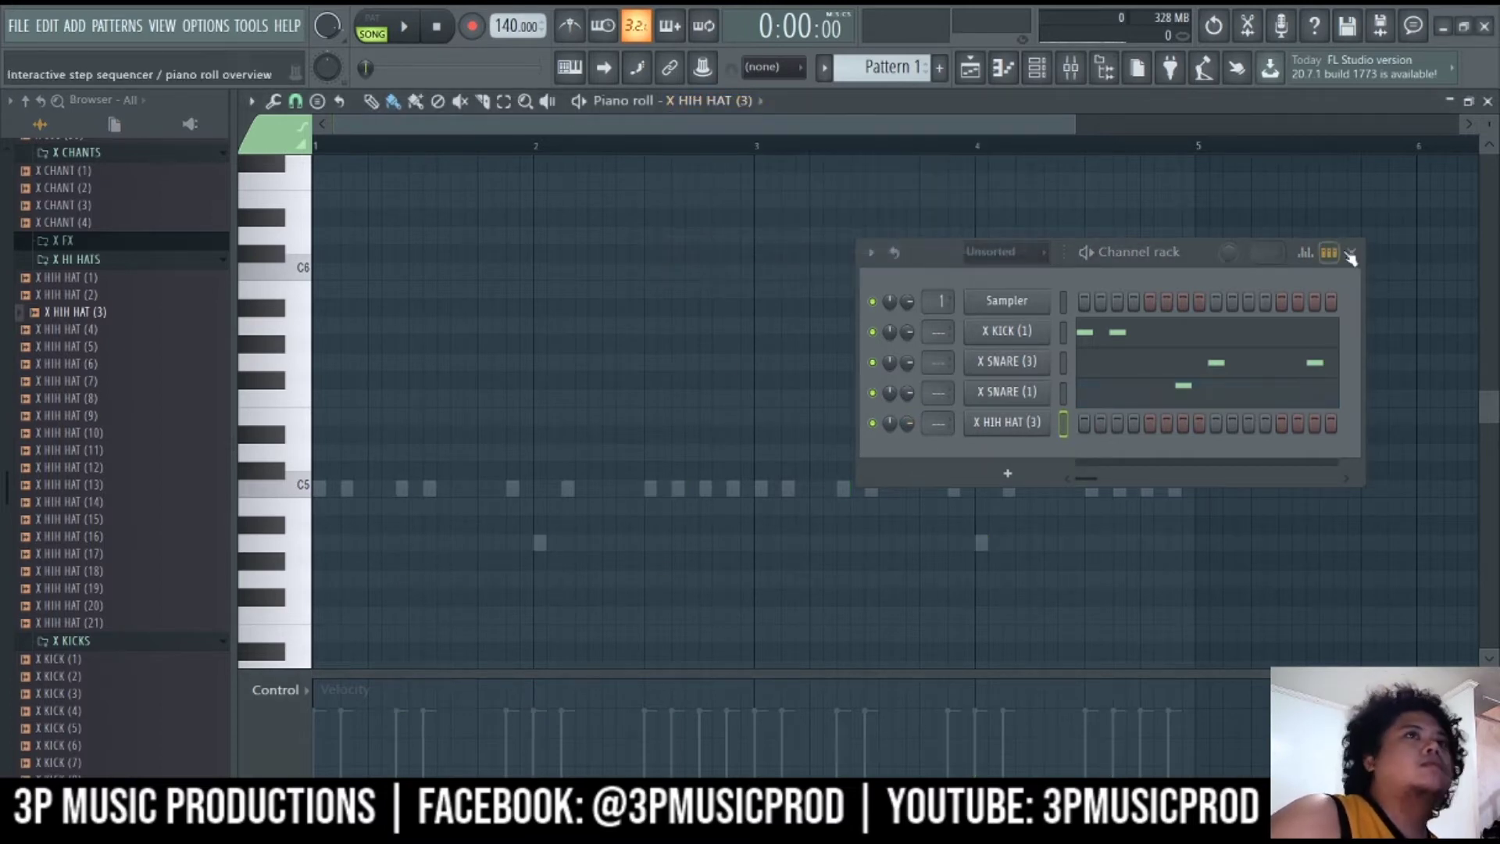
pyautogui.press('F6')
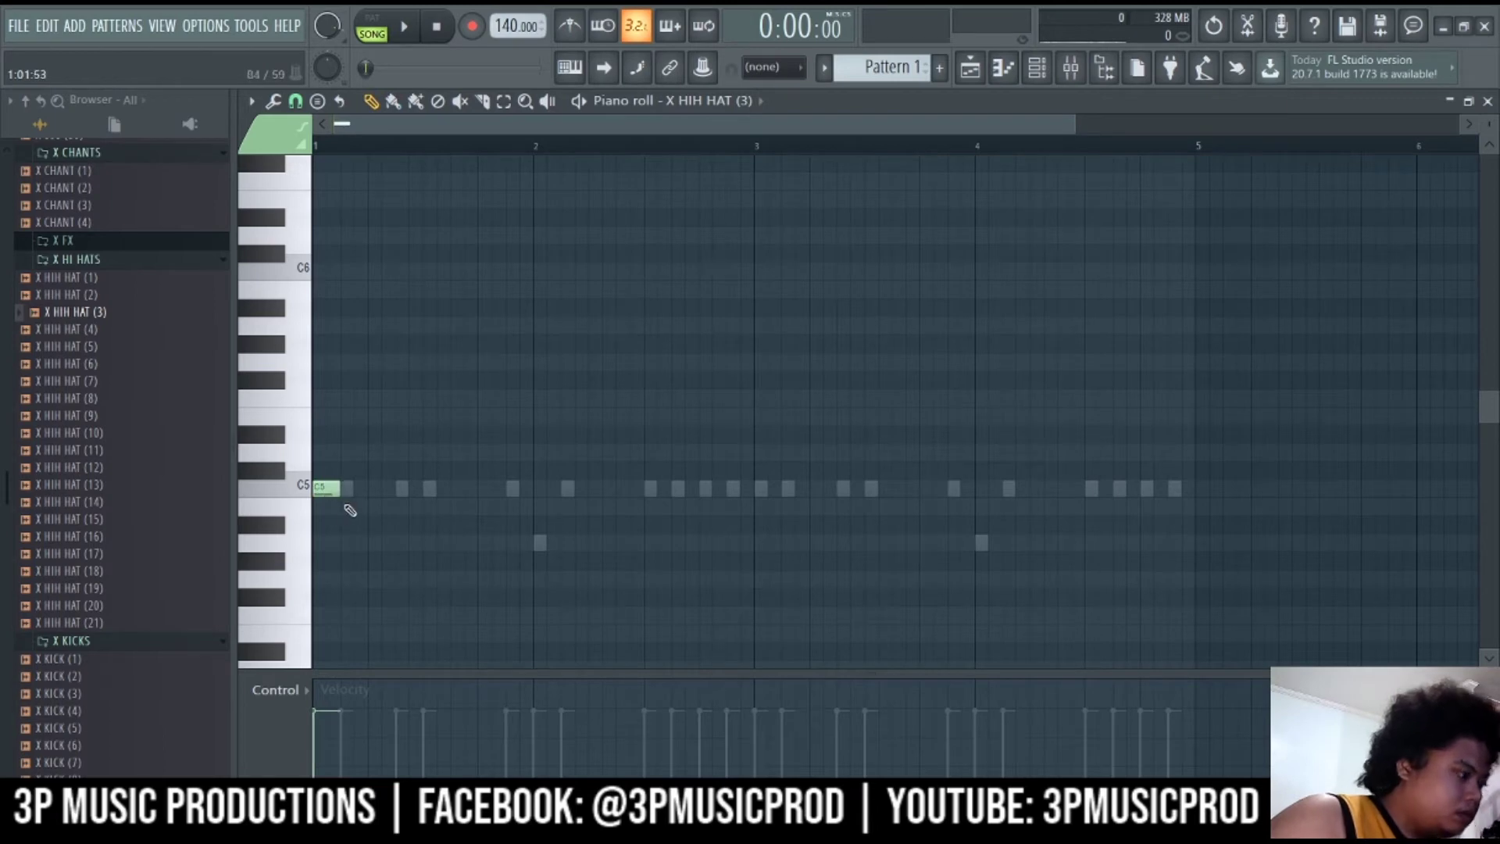
# Fill all four bars with back-to-back two-step C5 hi-hat notes and play the pattern
pyautogui.moveTo(353, 488)
pyautogui.mouseDown()
pyautogui.moveTo(1232, 489)
pyautogui.moveTo(1170, 488)
pyautogui.mouseUp()
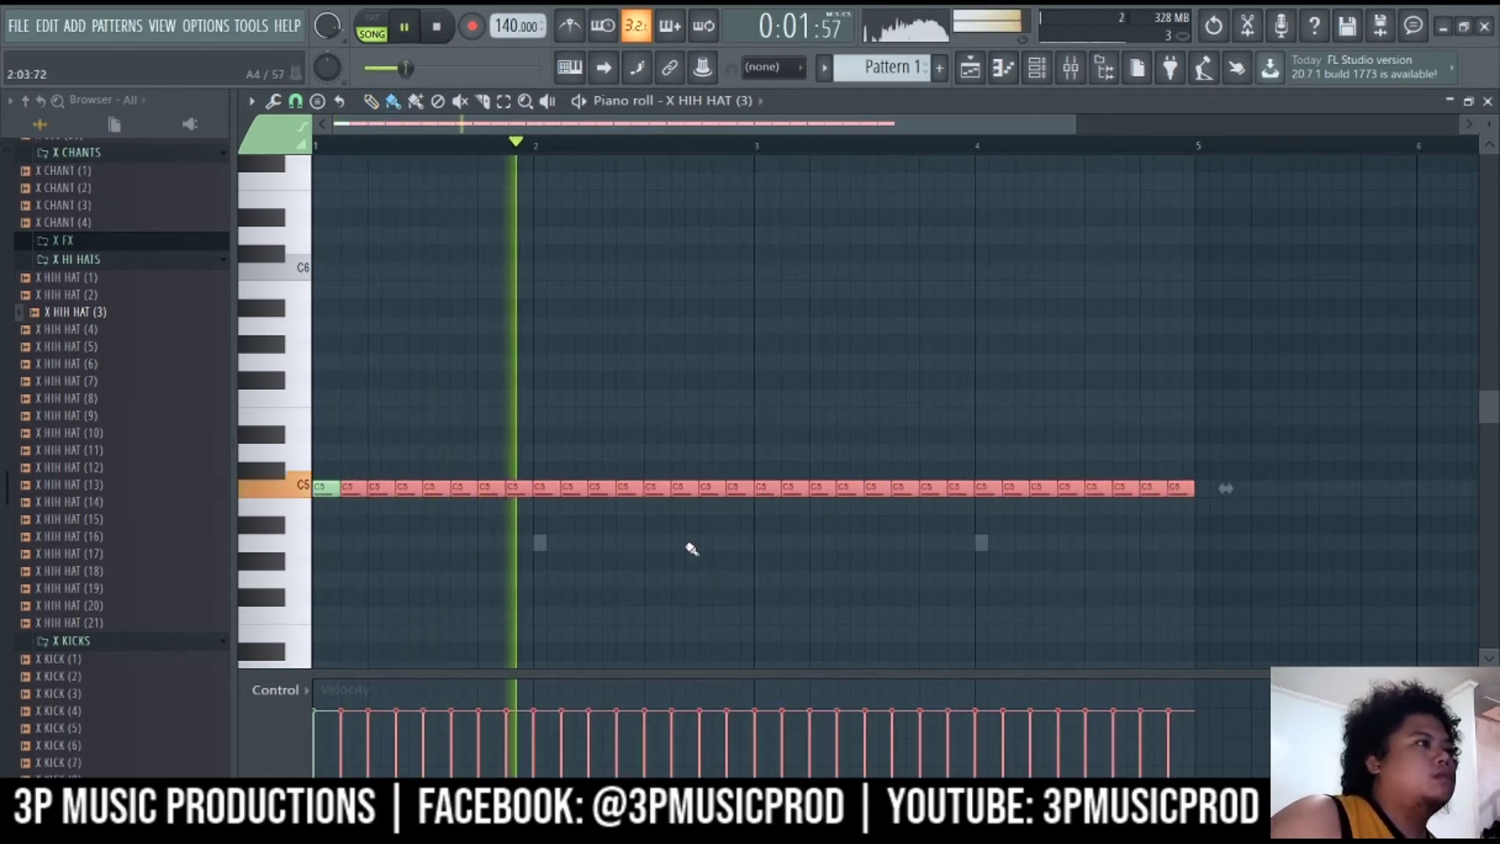
pyautogui.hotkey('ctrl', 'd')
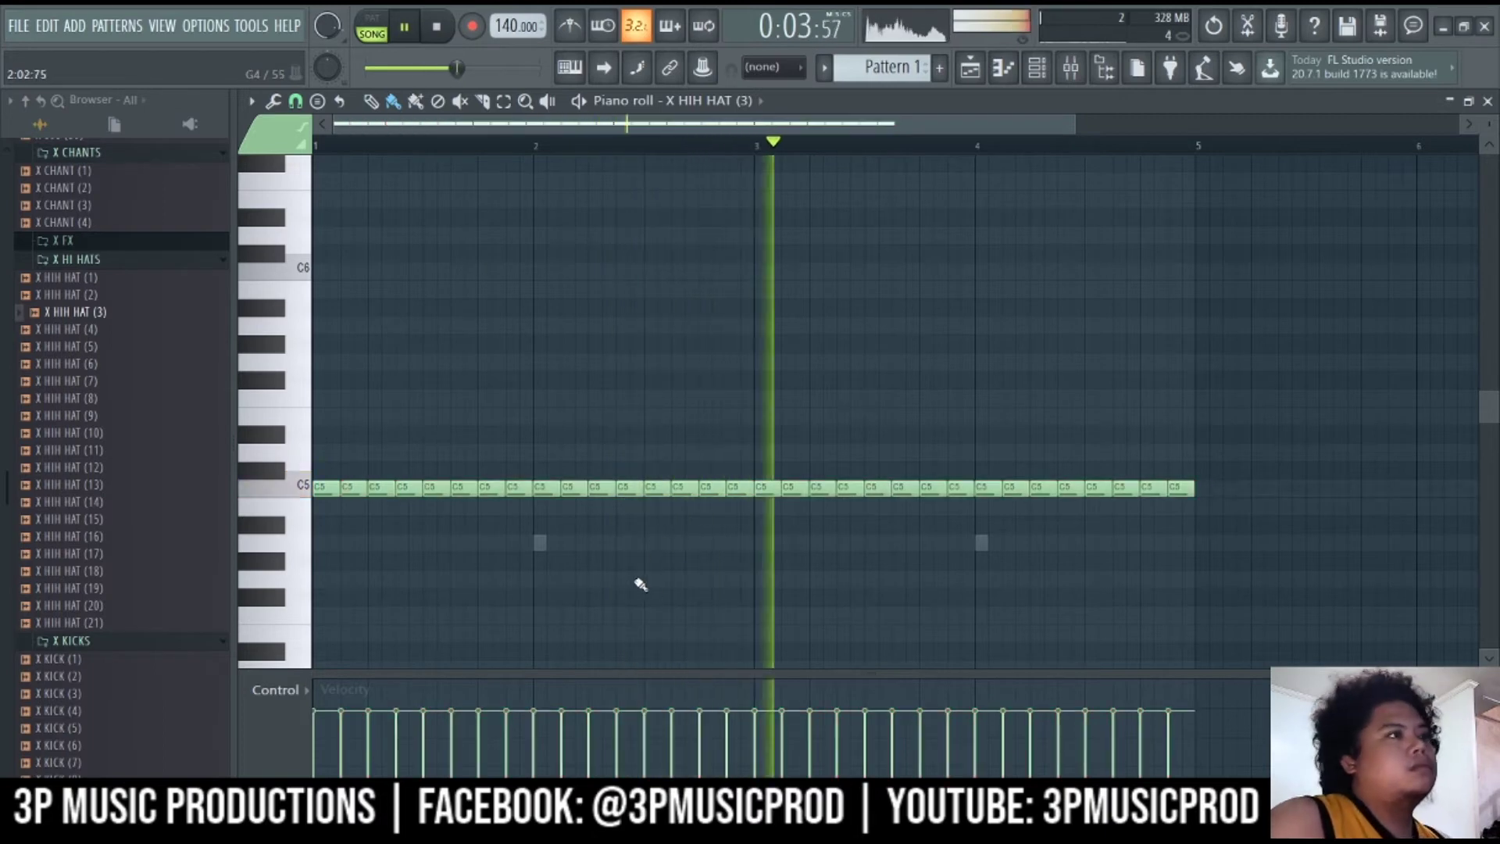
pyautogui.press('space')
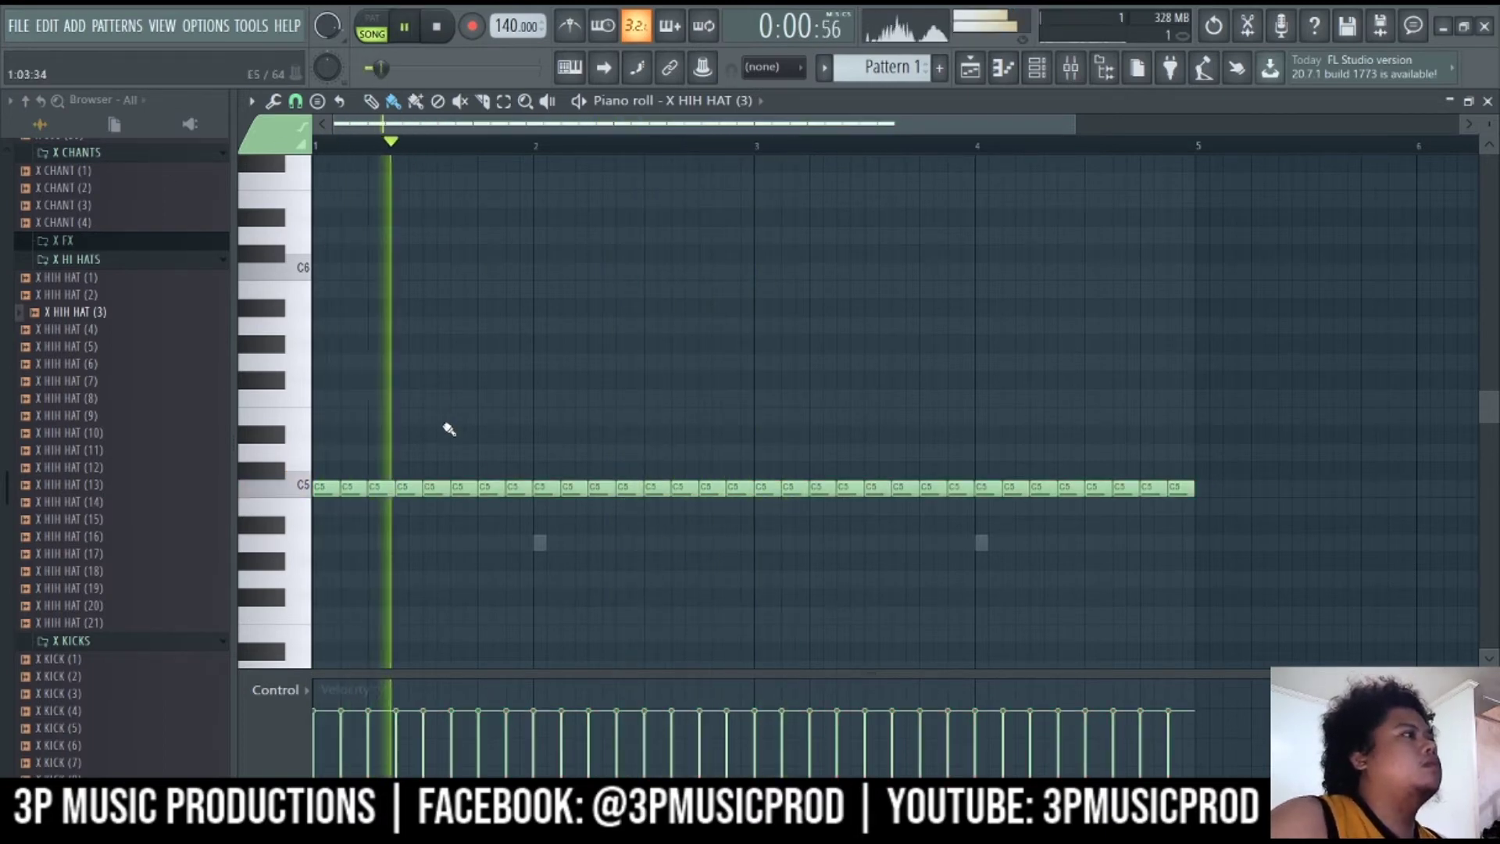
pyautogui.press('space')
pyautogui.press('space')
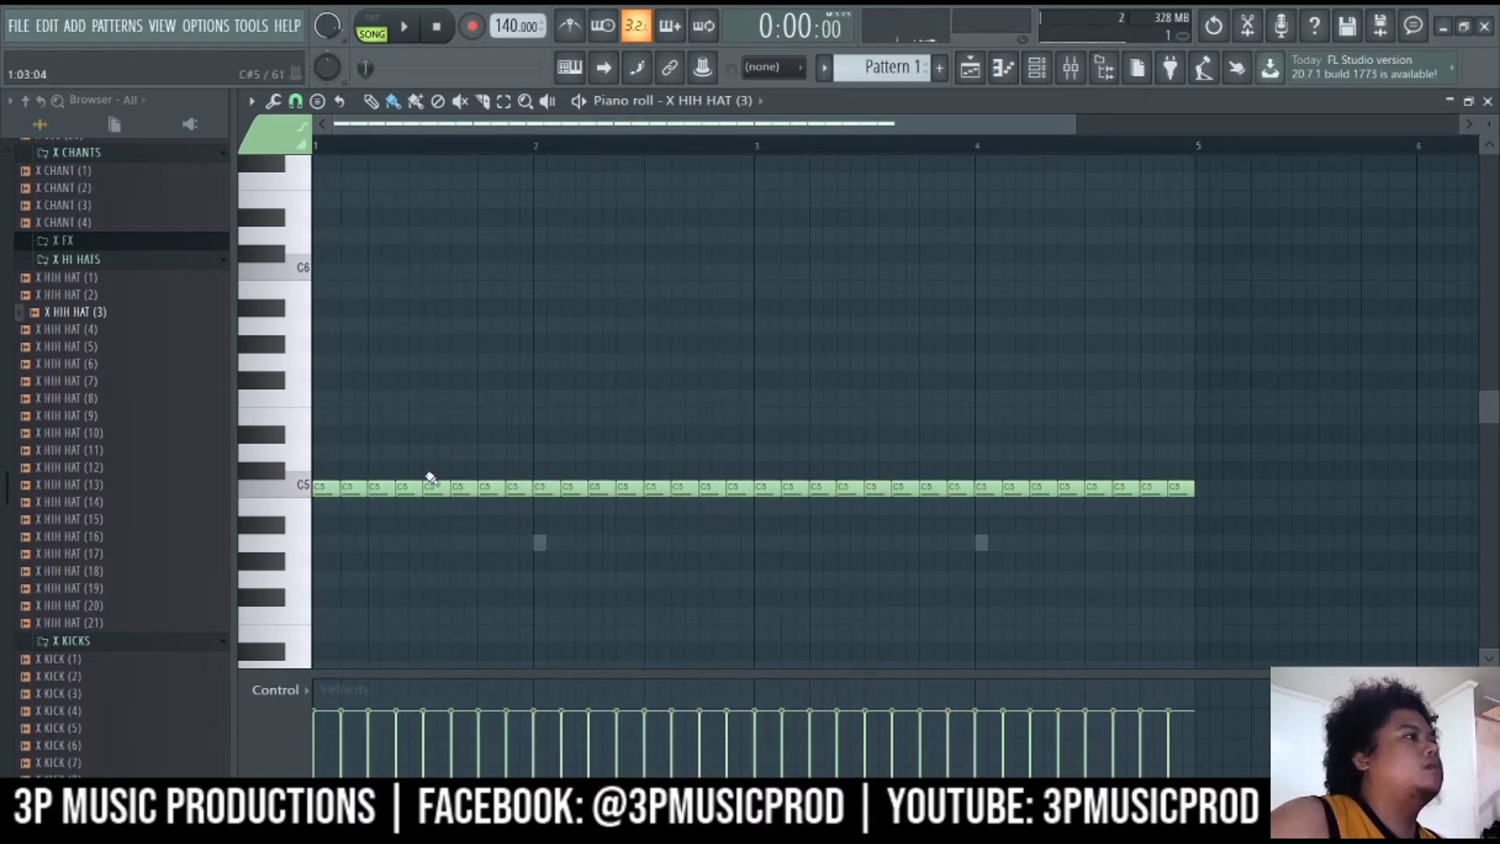
# Chop the hi-hat note on step 9 of bar 1 into two equal notes
pyautogui.press('space')
pyautogui.press('space')
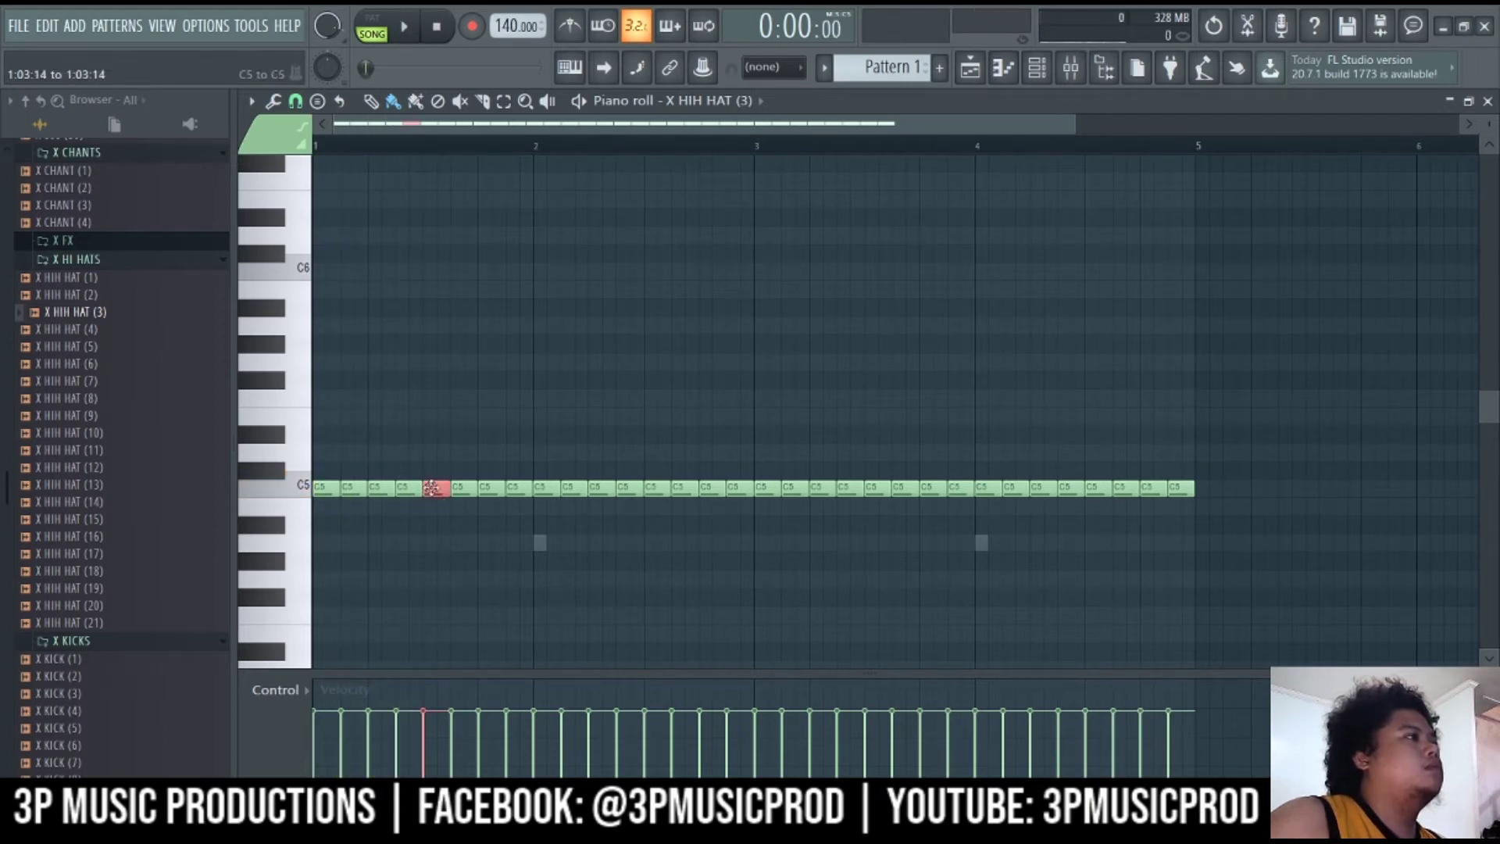
pyautogui.hotkey('alt', 'u')
pyautogui.click(1104, 493)
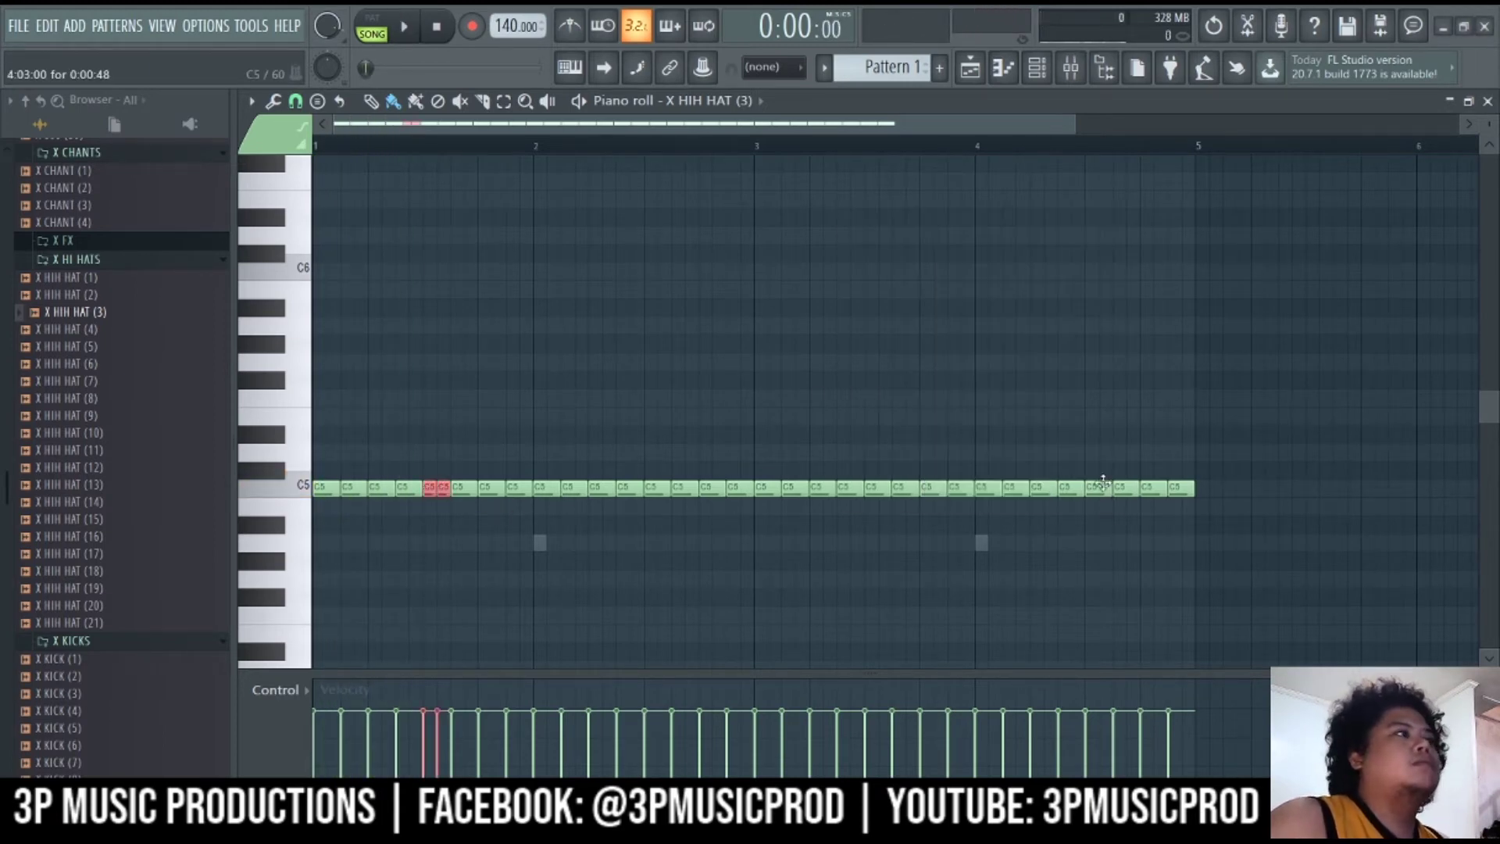
# Play the pattern and chop the hi-hat note on step 5 of bar 2 into four equal notes
pyautogui.press('space')
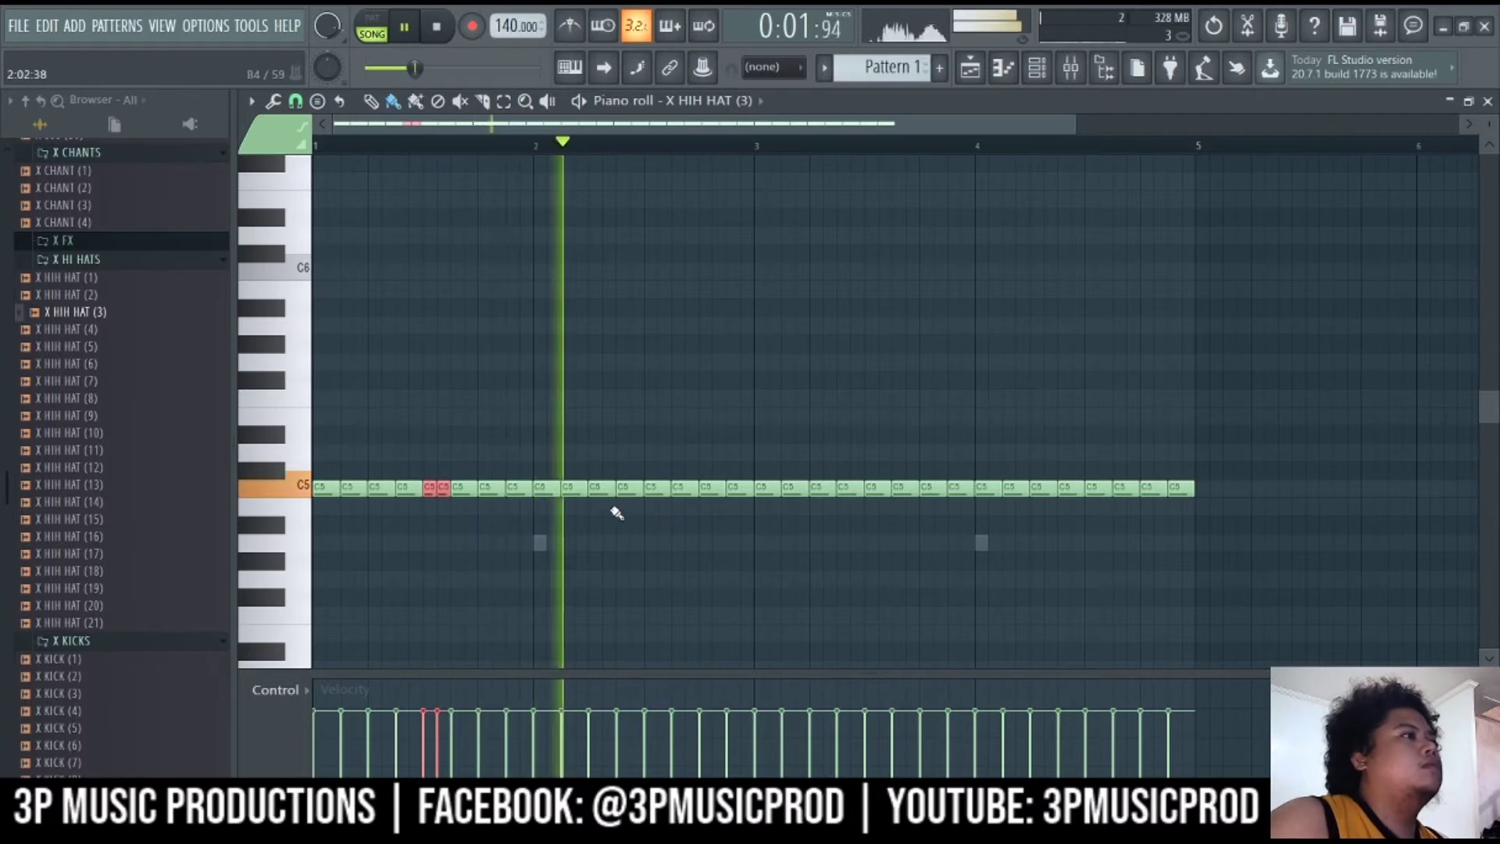
pyautogui.press('space')
pyautogui.hotkey('alt', 'u')
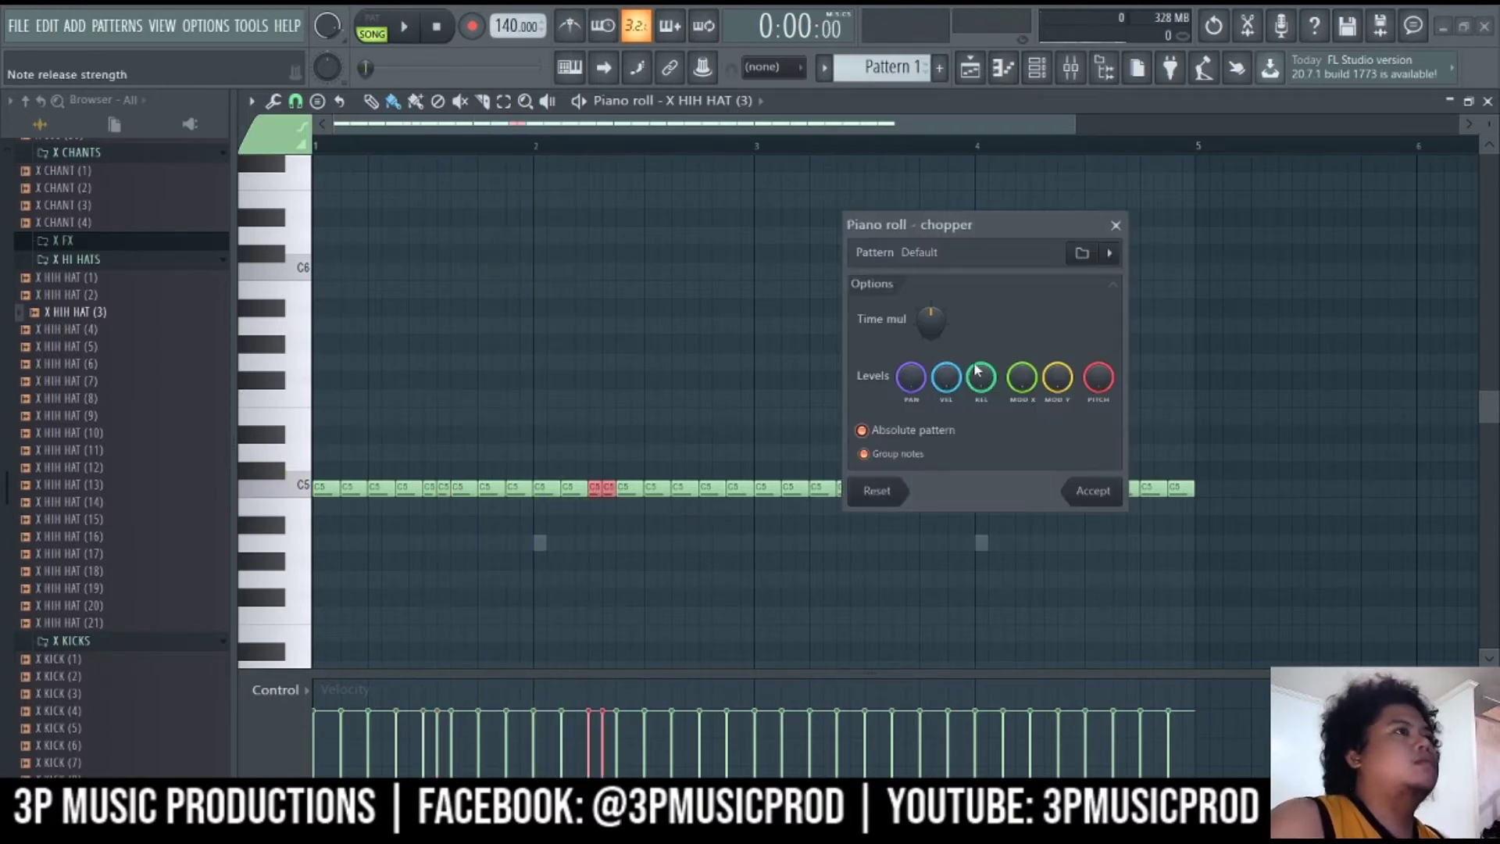
pyautogui.click(1098, 492)
# Replace the last two hi-hat notes of bar 2 with three shorter, evenly spaced C5 notes starting on step 13
pyautogui.press('space')
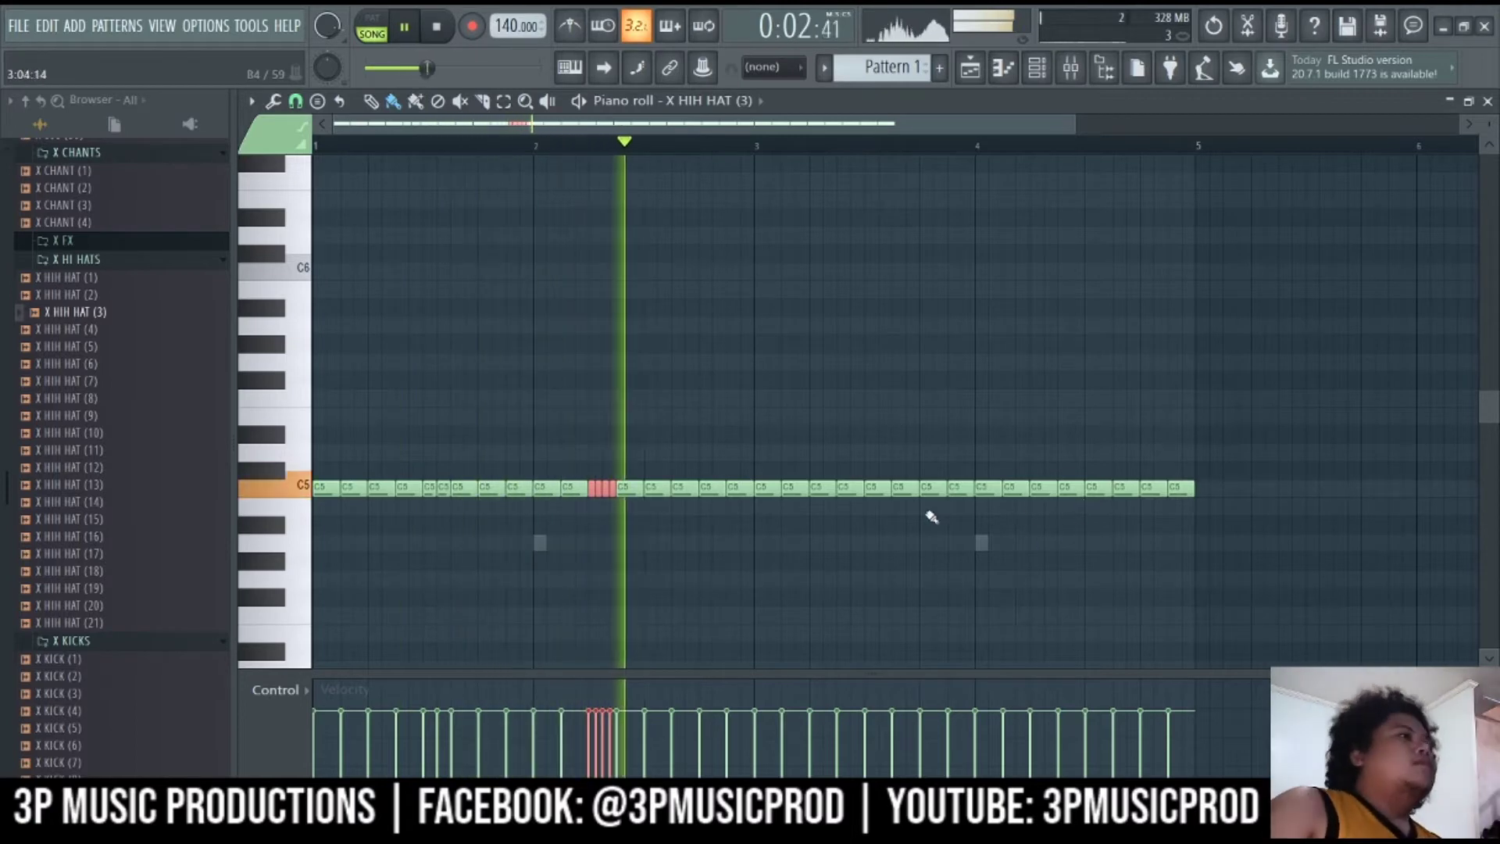
pyautogui.press('space')
pyautogui.press('space')
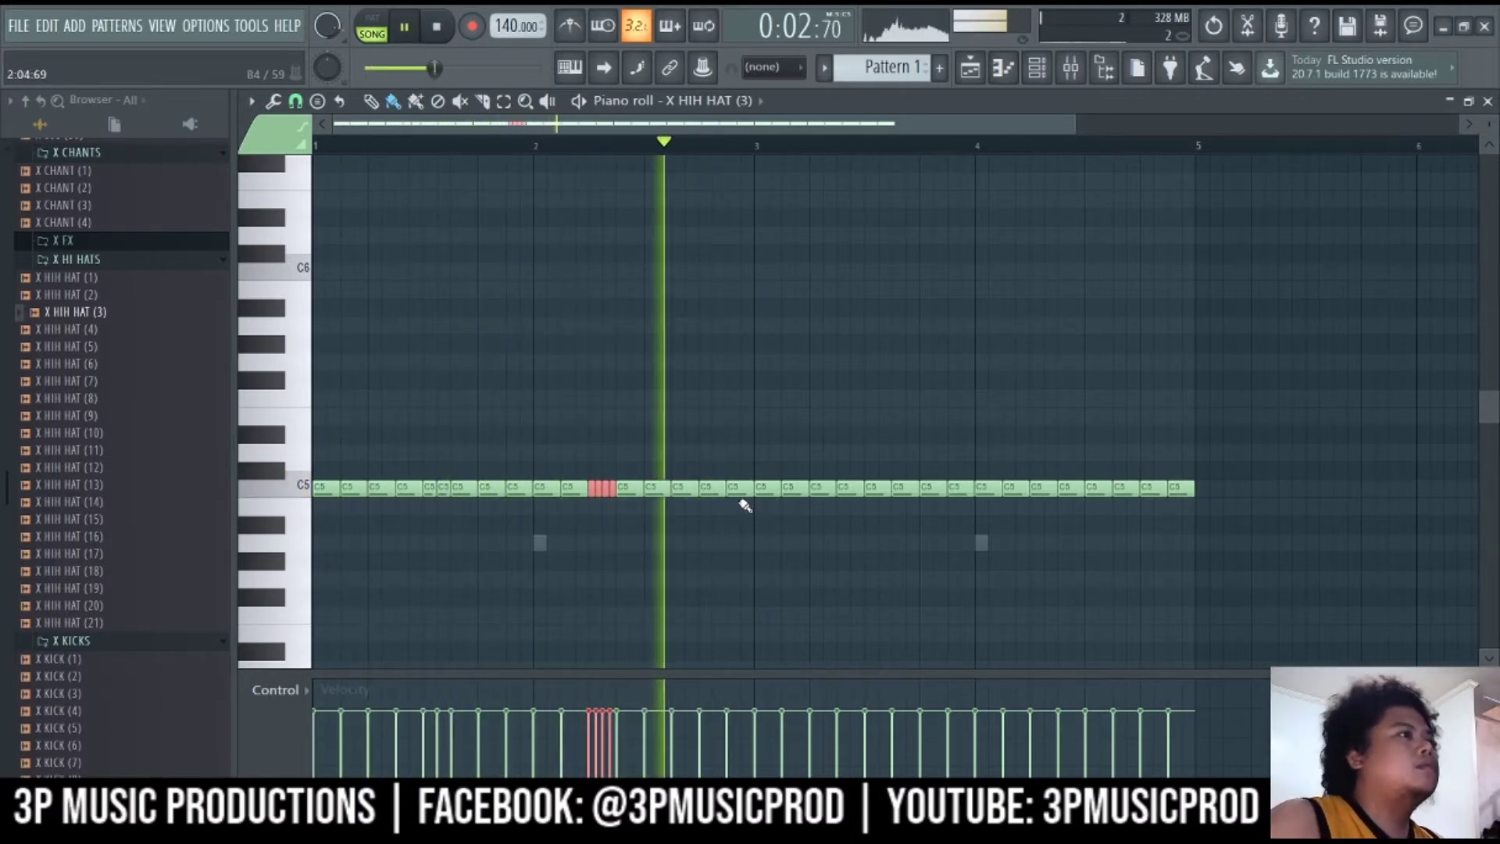
pyautogui.press('space')
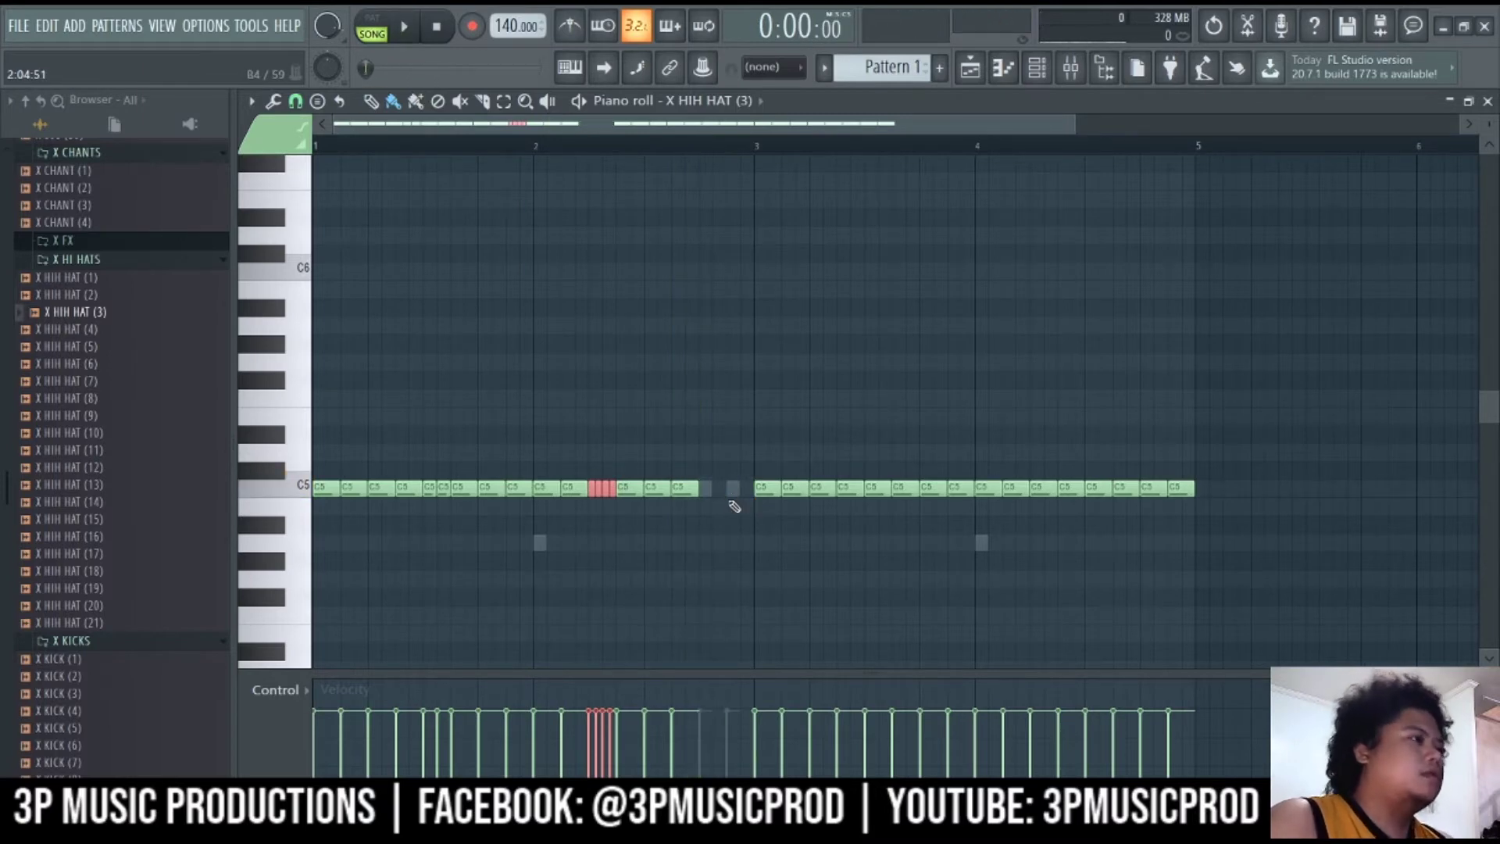
pyautogui.scroll(4, 719, 514)
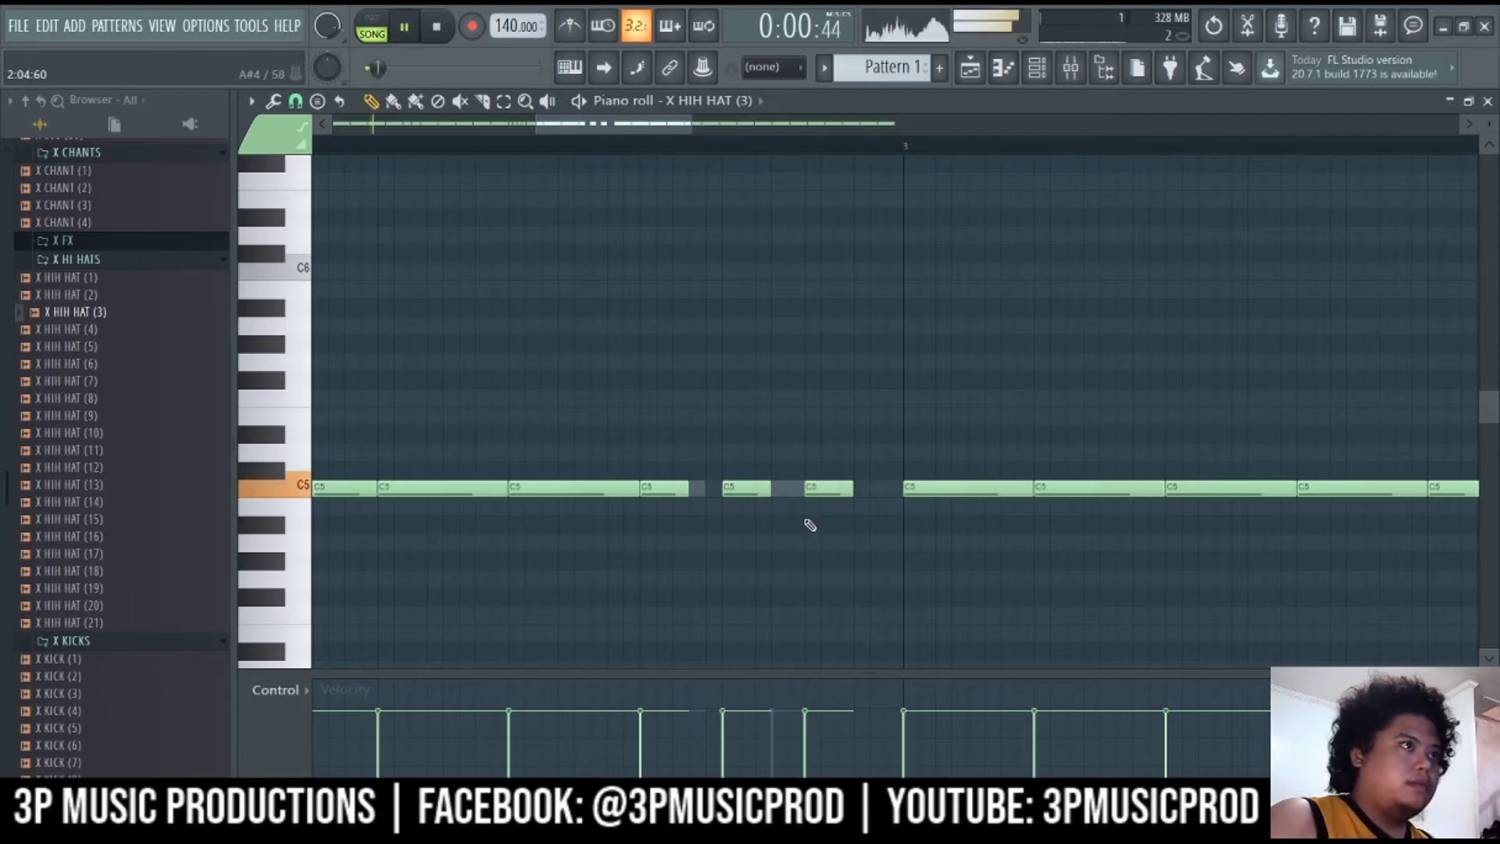
pyautogui.scroll(-3, 808, 519)
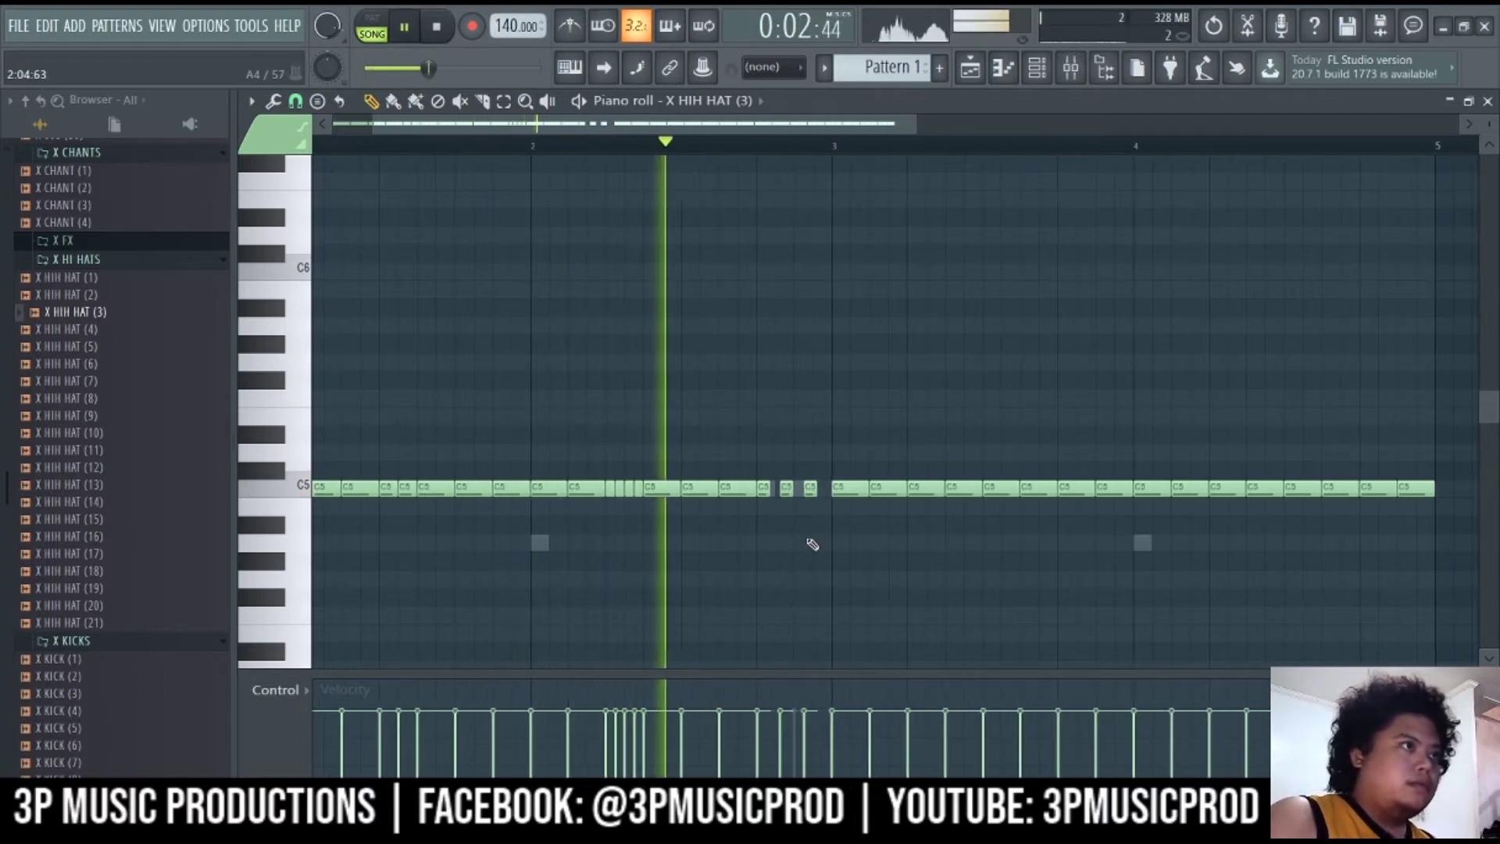
pyautogui.scroll(-2, 817, 539)
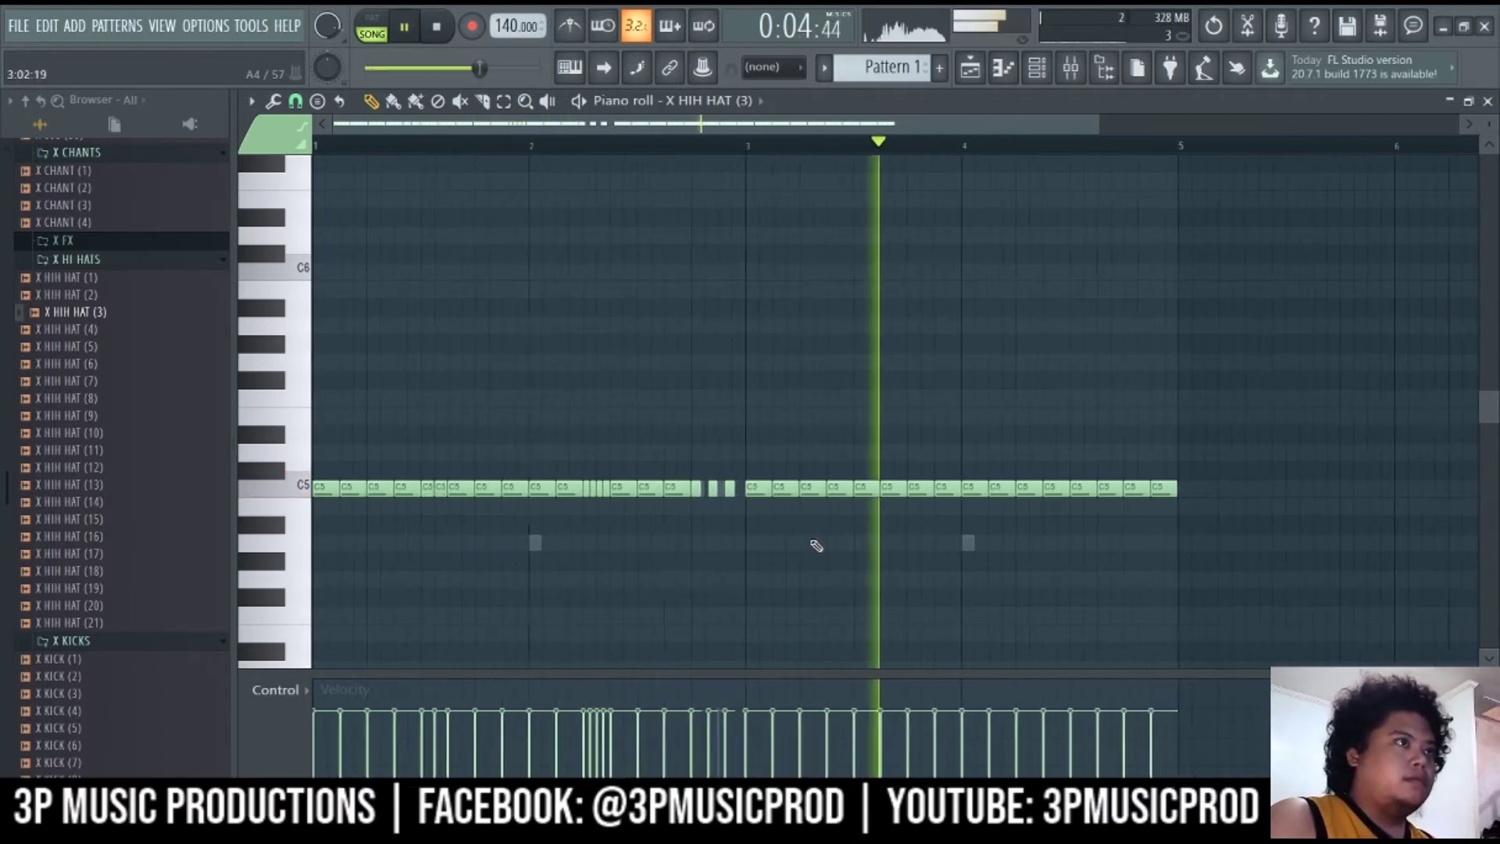
# Play from late bar 2 and chop the hi-hat note on step 5 of bar 3 into four equal notes
pyautogui.press('space')
pyautogui.click(619, 148)
pyautogui.press('space')
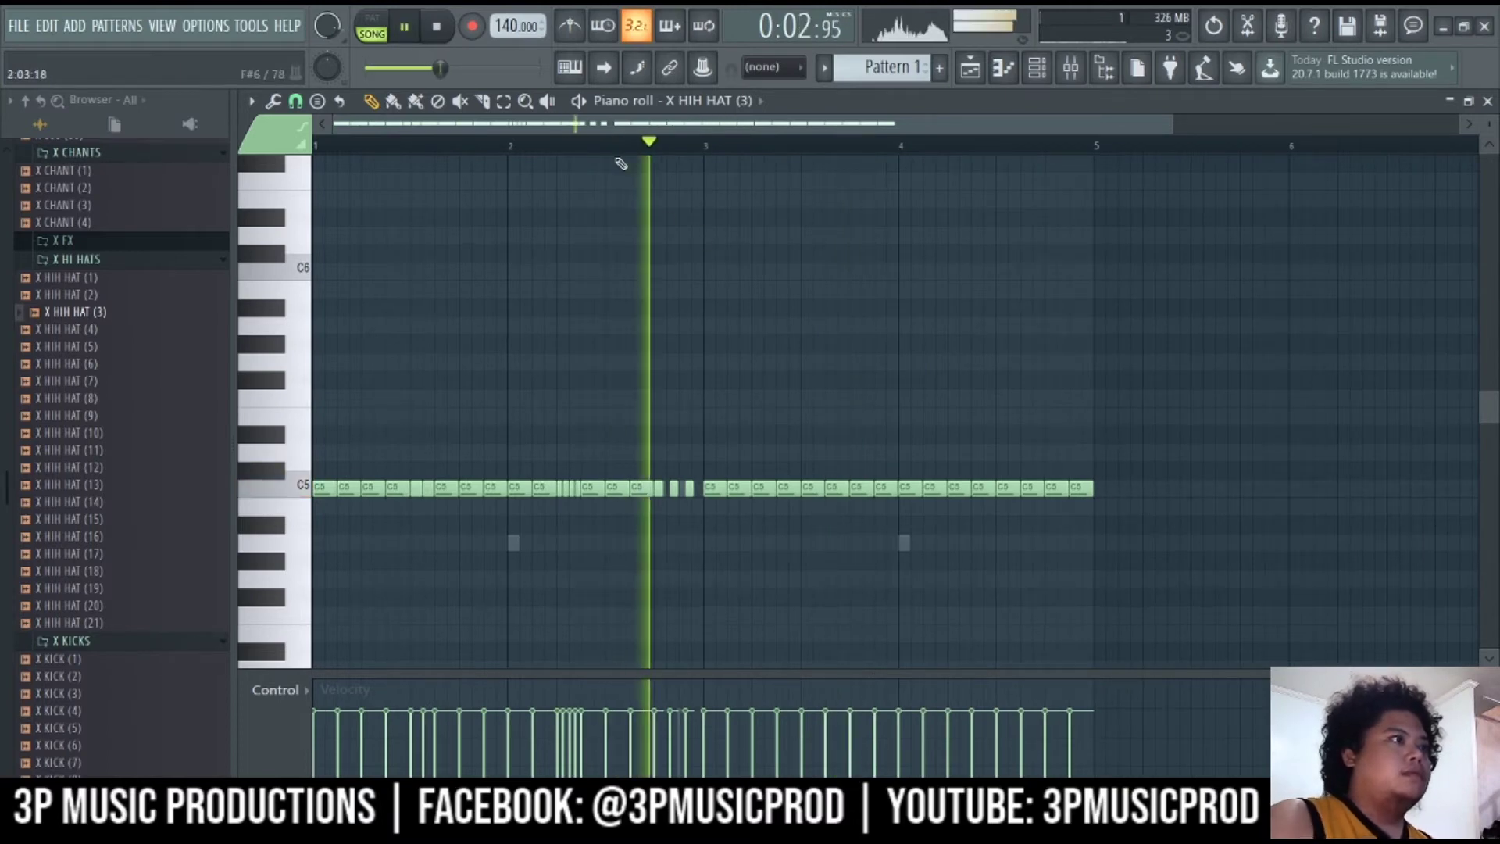
pyautogui.press('space')
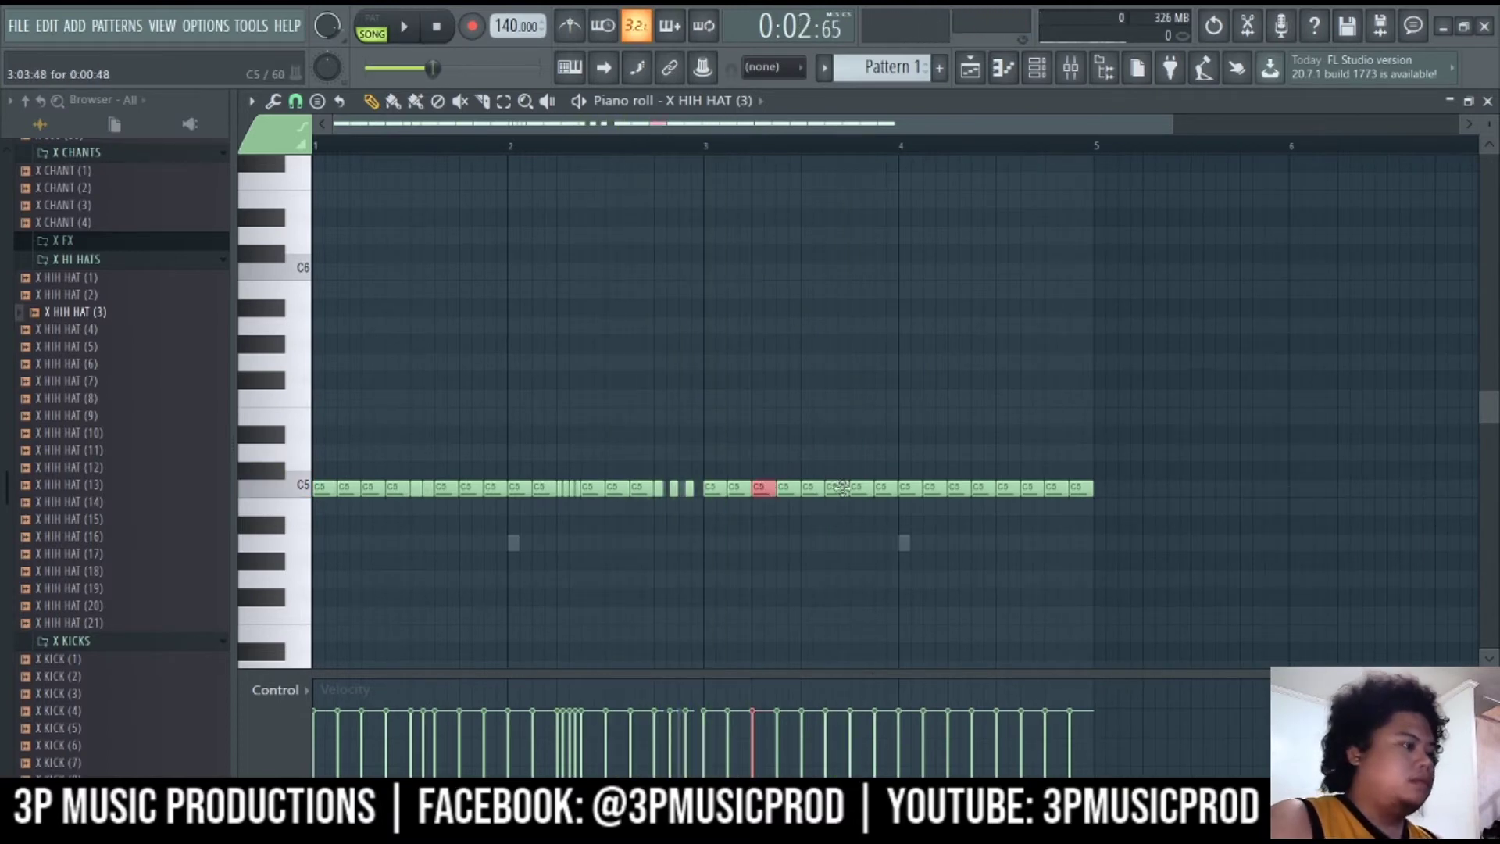
pyautogui.hotkey('alt', 'u')
pyautogui.click(1086, 491)
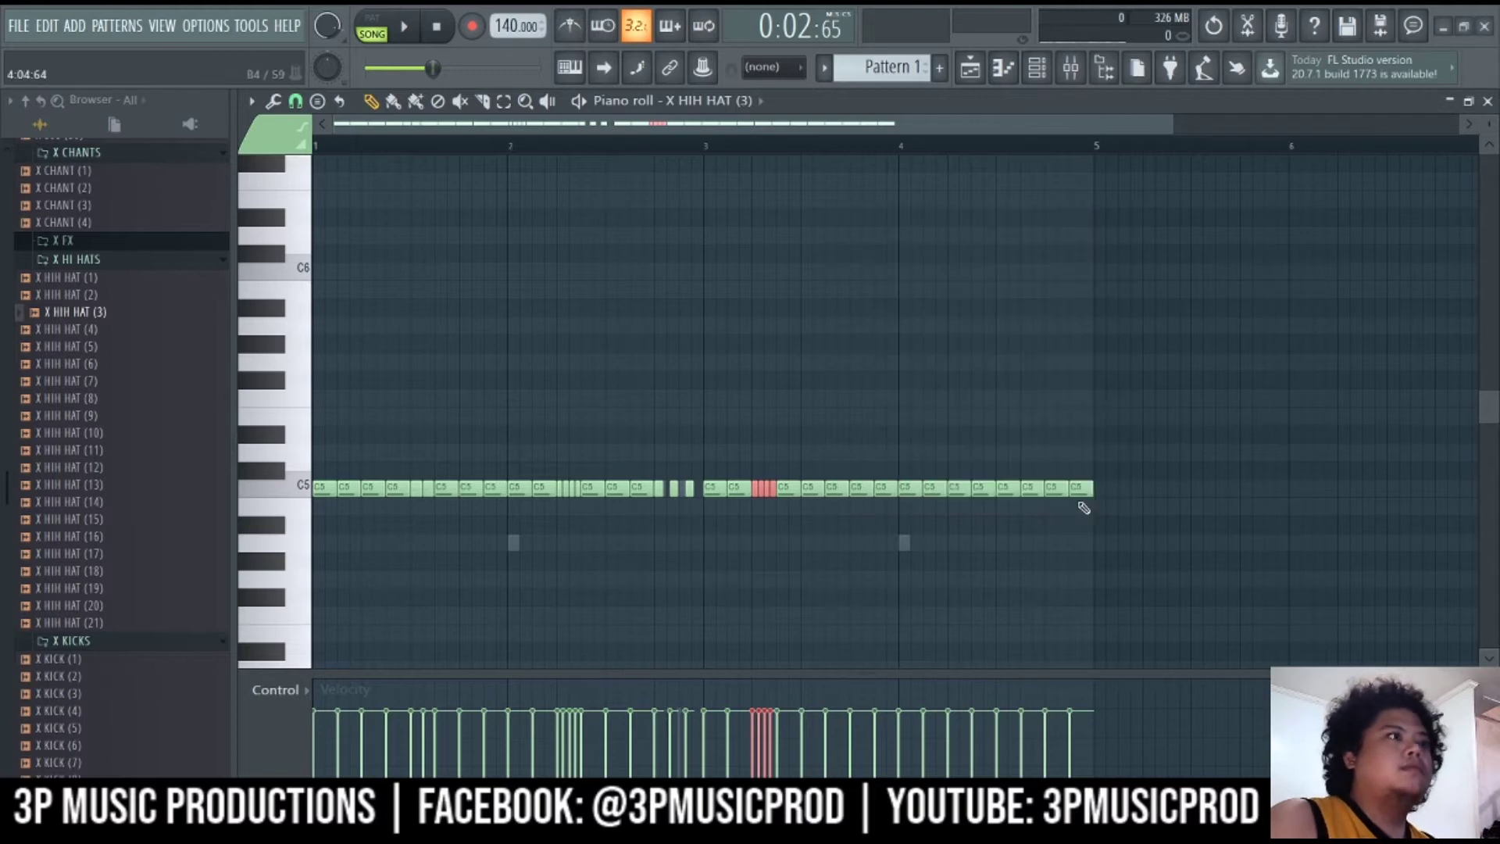
# Play the hi-hat rolls and chop the note on step 7 of bar 4 into two equal notes
pyautogui.press('space')
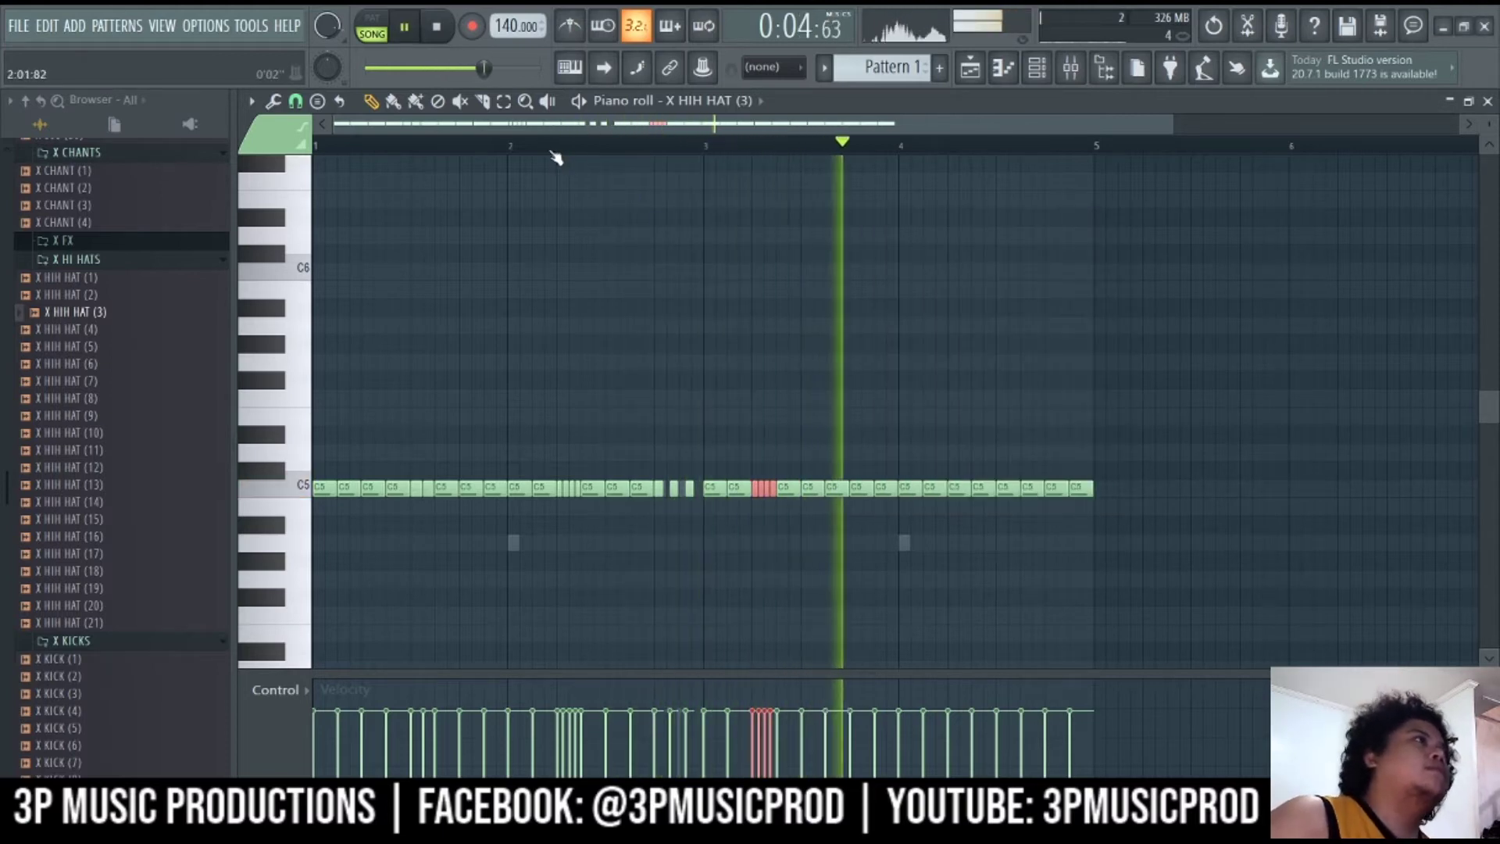
pyautogui.press('space')
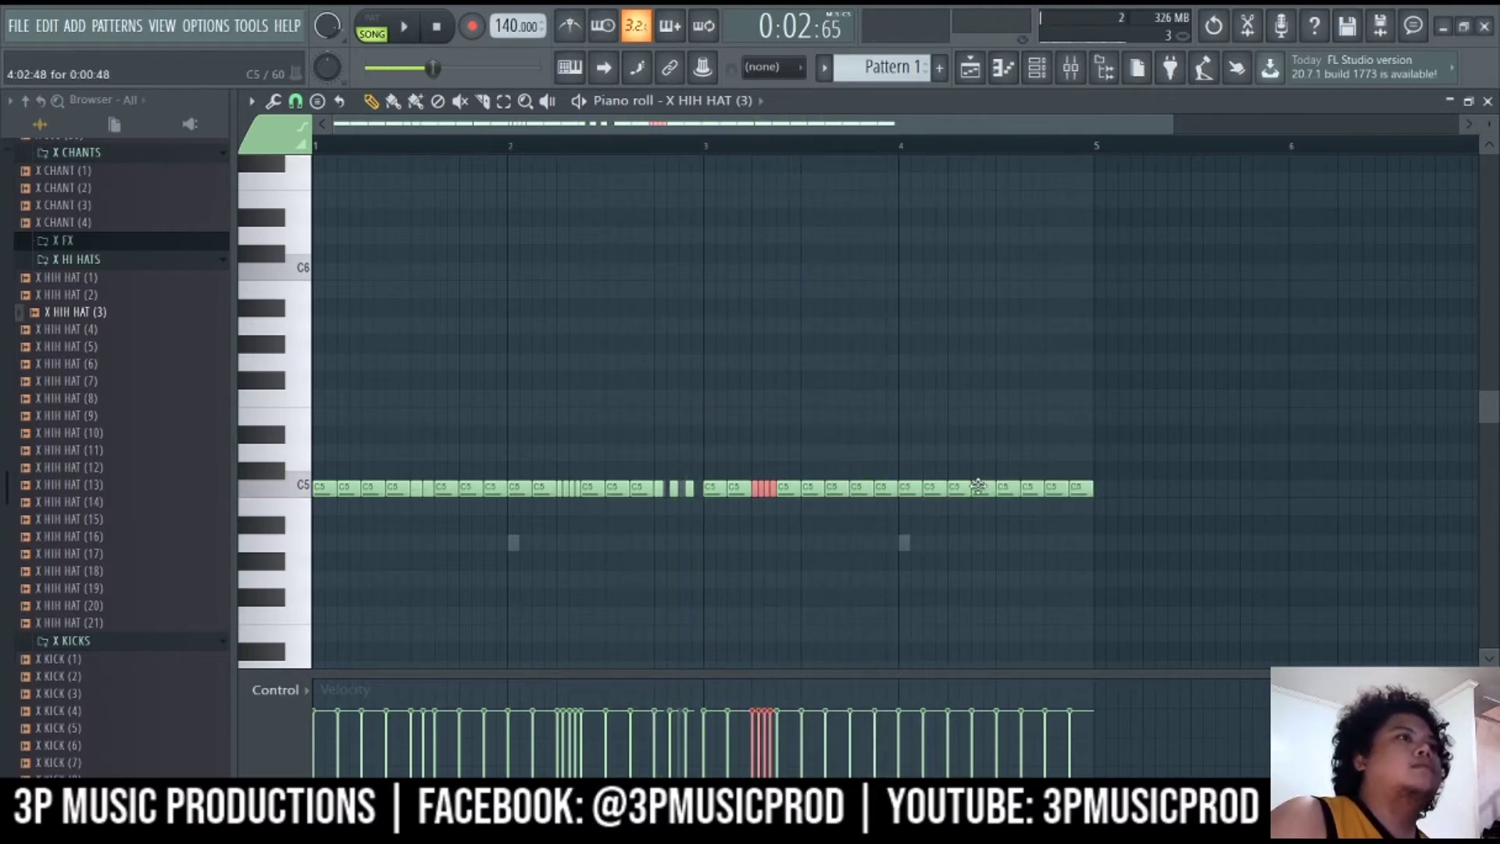
pyautogui.hotkey('alt', 'u')
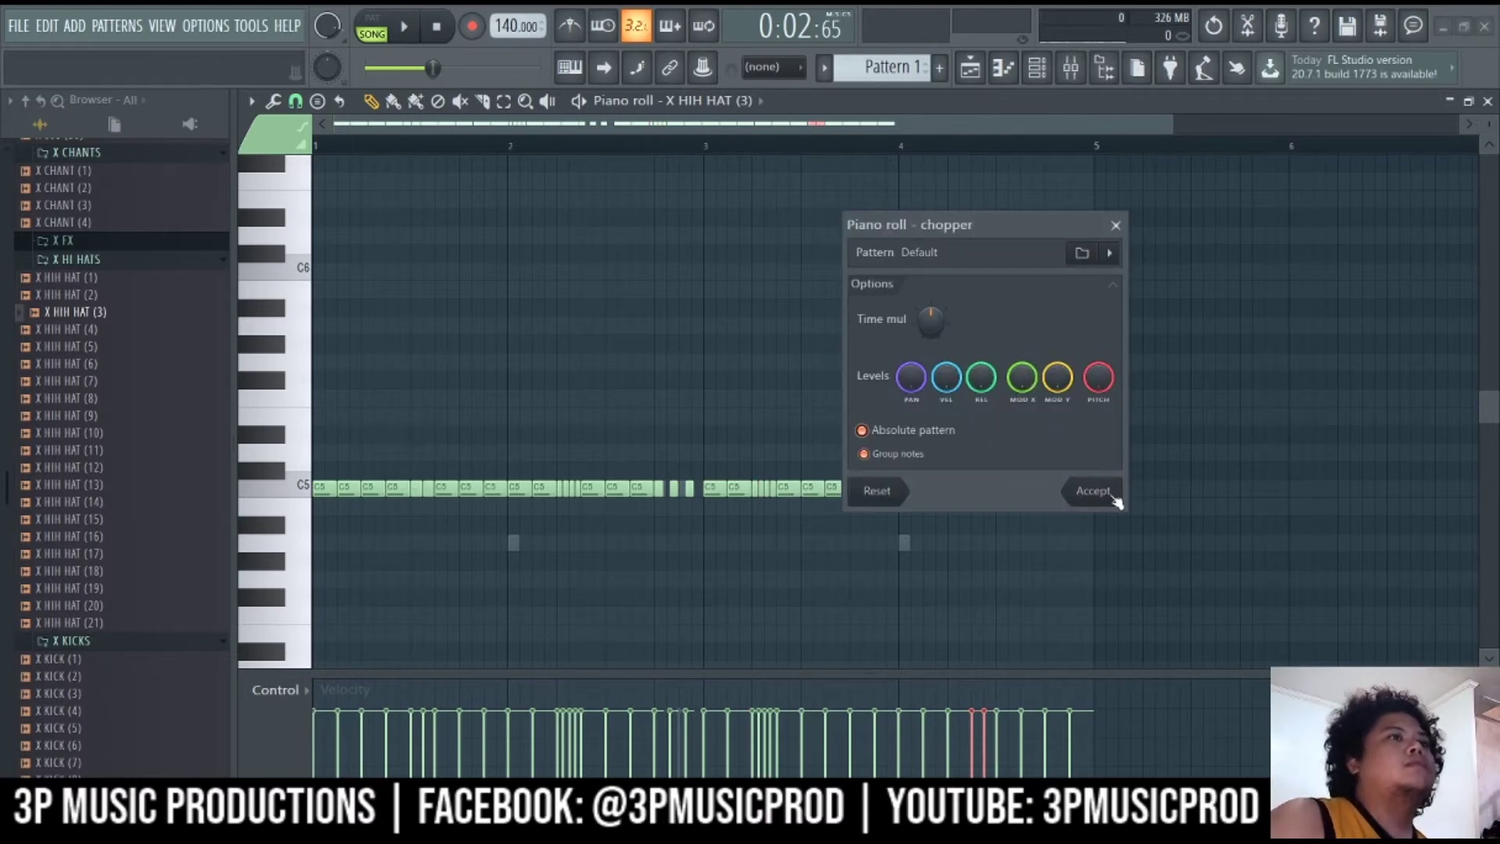
pyautogui.click(1093, 490)
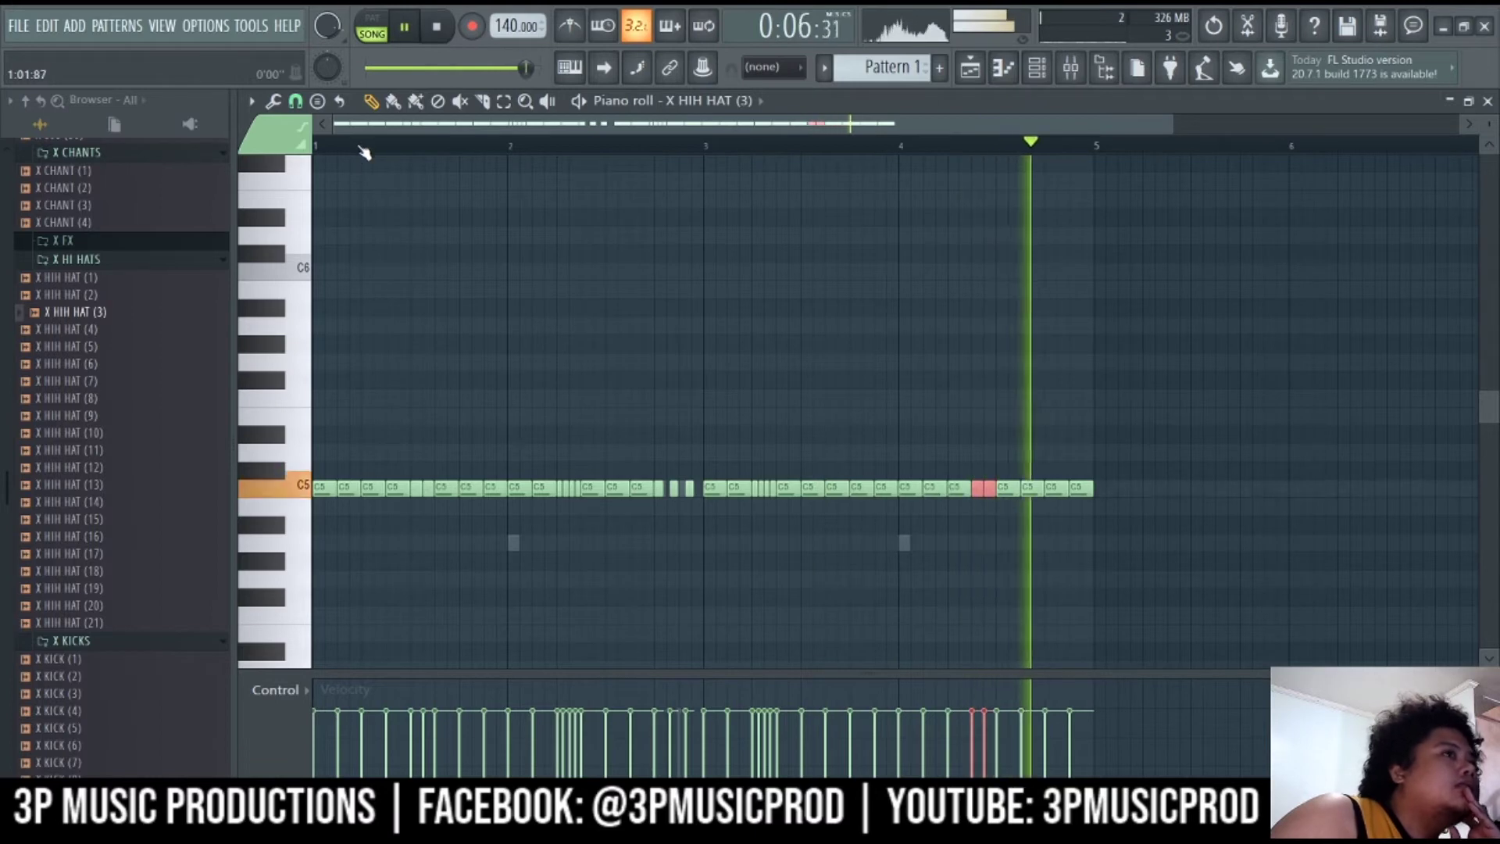
# Stop playback, browse the drum kits for 808 samples and add Cymatics - Astro Roundabout 808 - C# as a new channel
pyautogui.press('space')
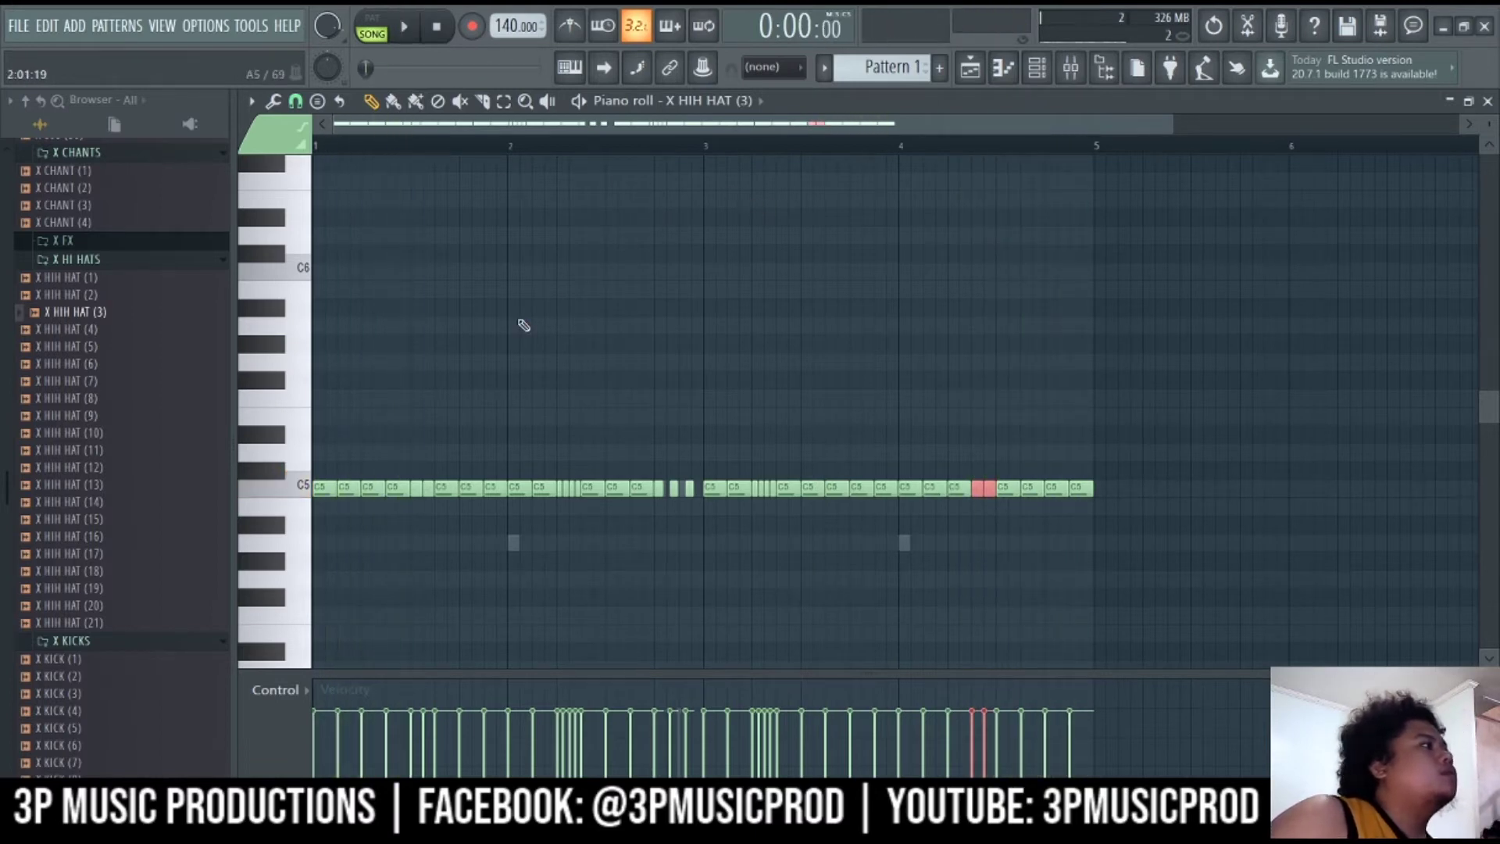
pyautogui.scroll(2, 497, 289)
pyautogui.scroll(6, 157, 377)
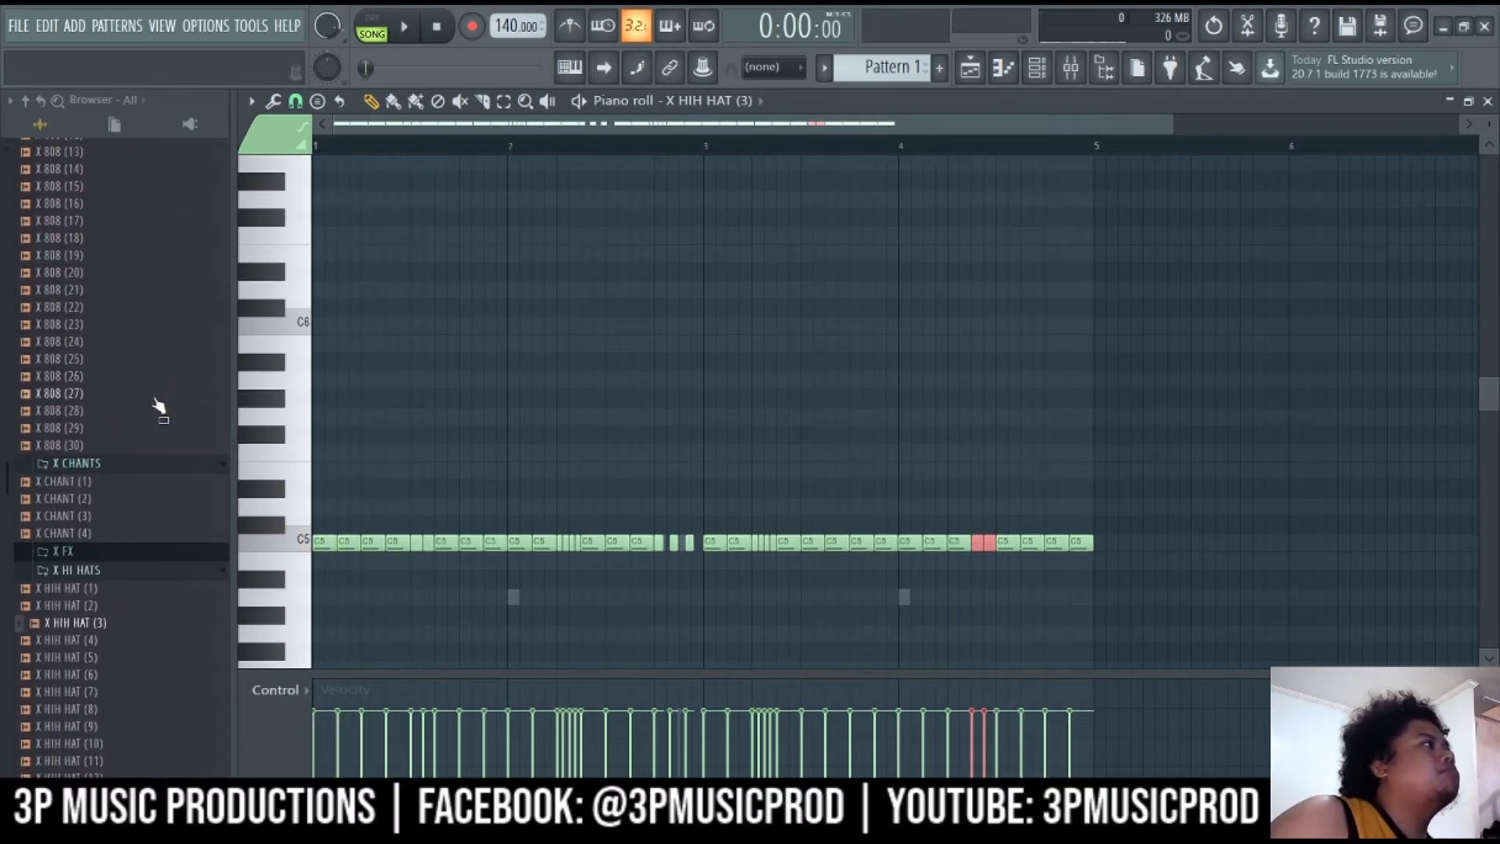
pyautogui.scroll(6, 157, 405)
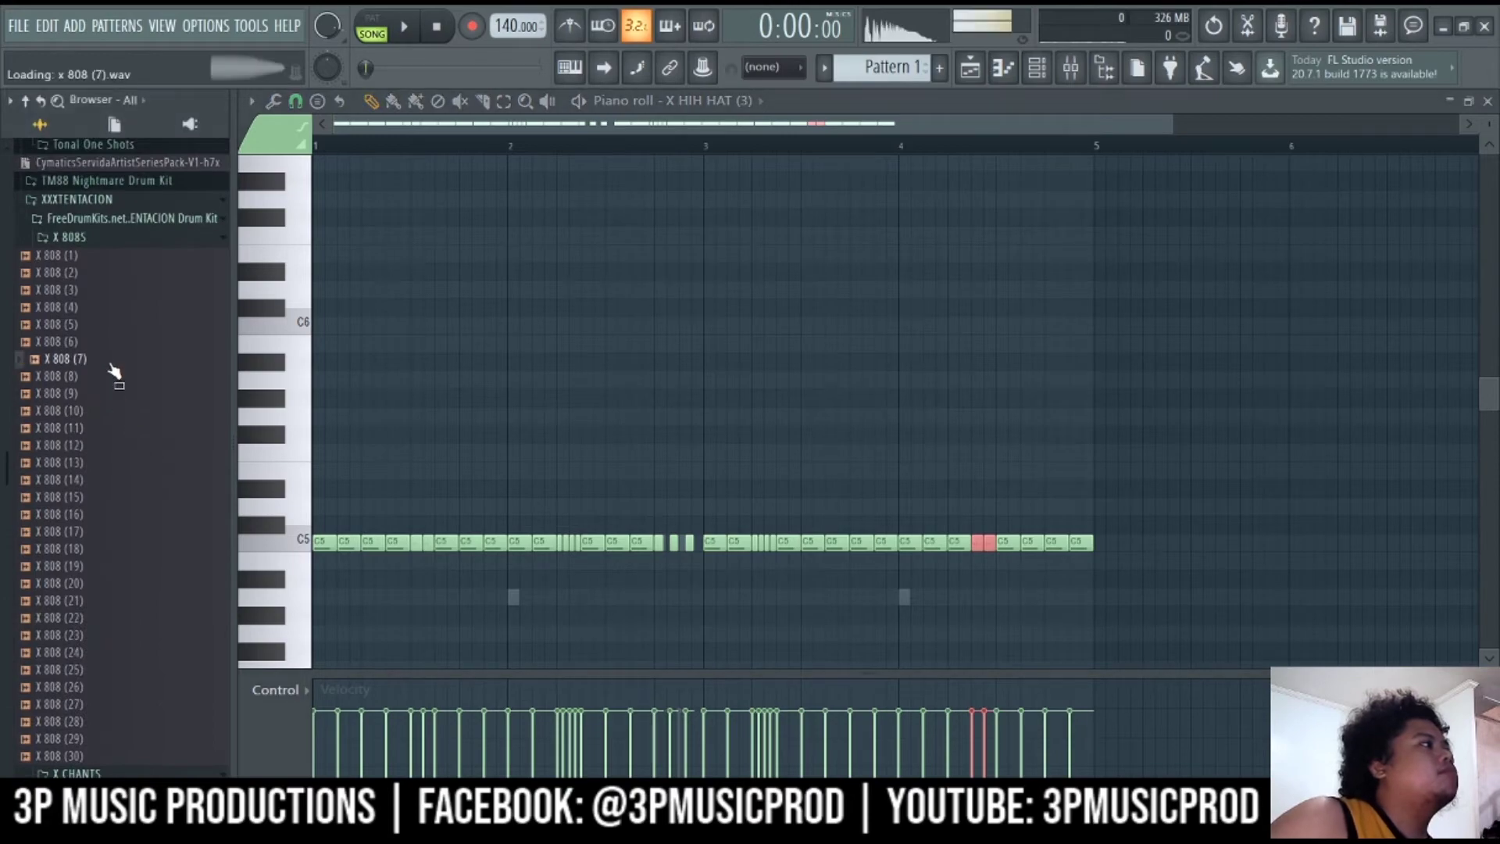
pyautogui.scroll(4, 139, 398)
pyautogui.moveTo(4, 459); pyautogui.dragTo(3, 214)
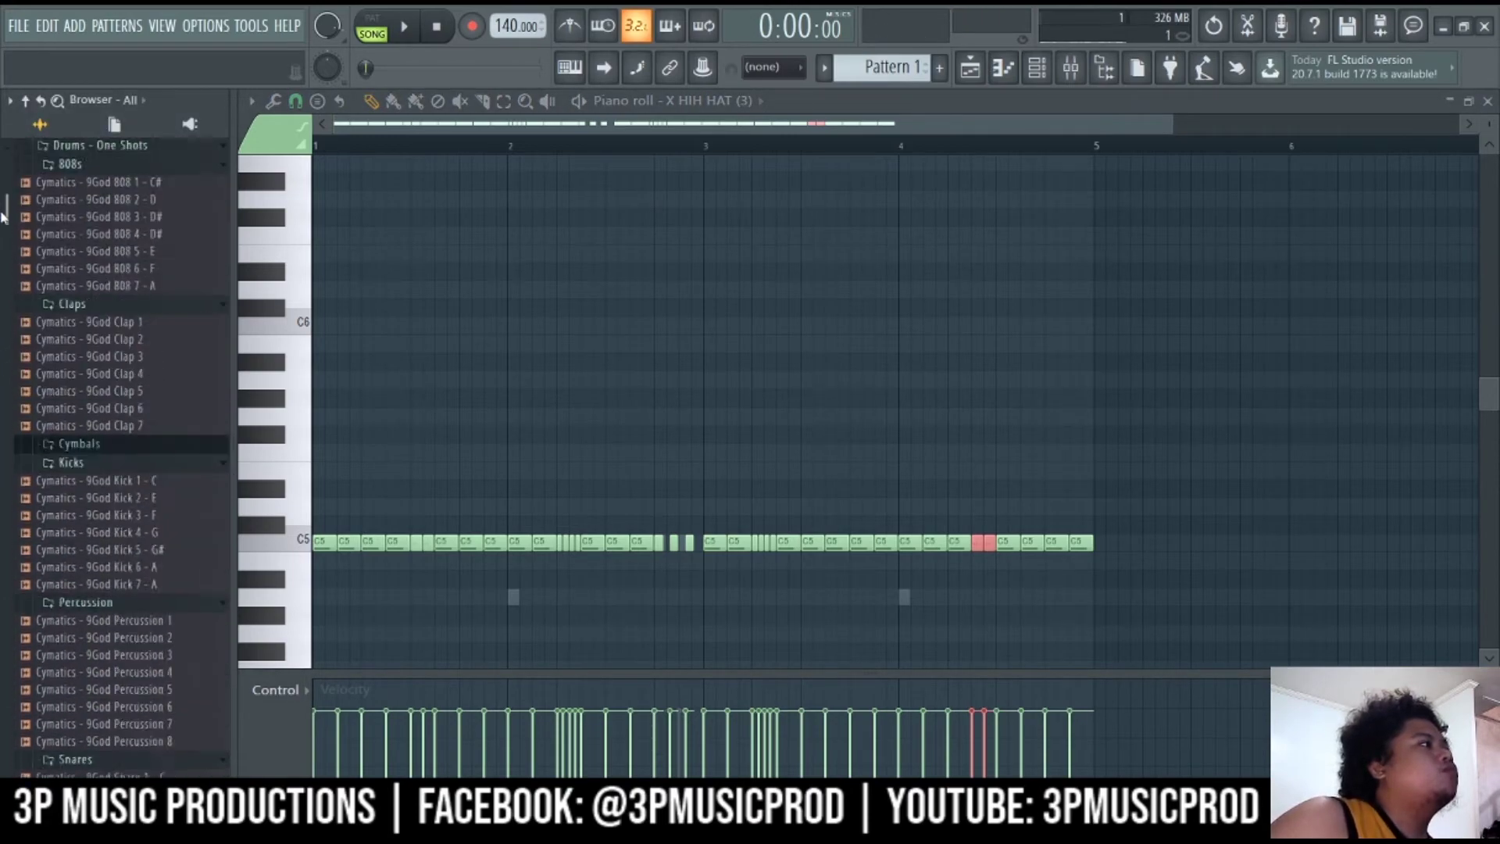
pyautogui.scroll(-10, 118, 328)
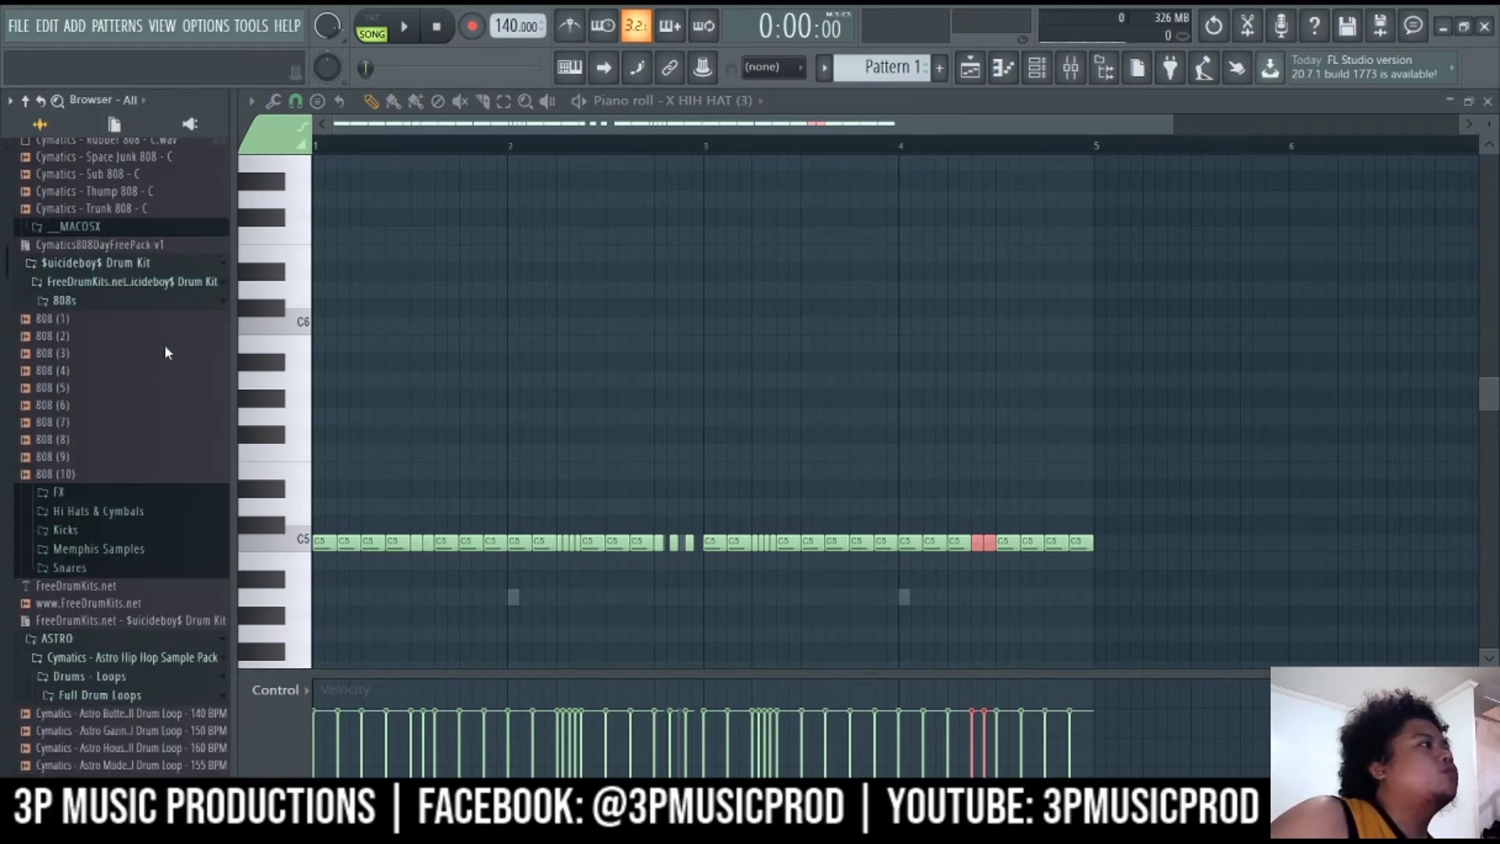
pyautogui.scroll(-8, 165, 352)
pyautogui.moveTo(172, 420); pyautogui.dragTo(334, 512)
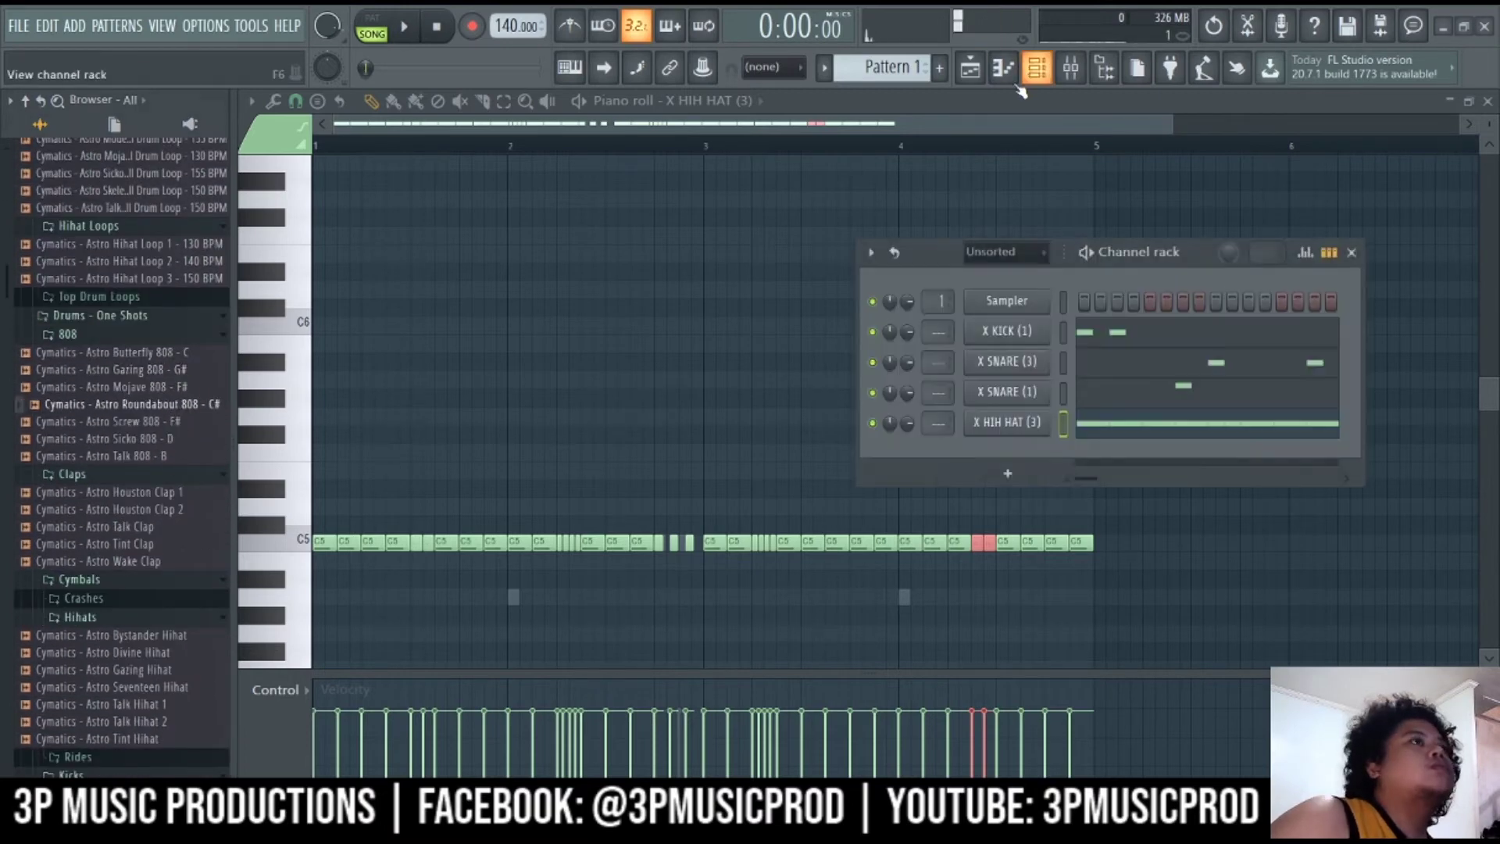
# Place D5 notes for the Roundabout 808 on steps 1, 7 and 13 of bar 1 and play the pattern
pyautogui.click(392, 508)
pyautogui.click(466, 507)
pyautogui.press('space')
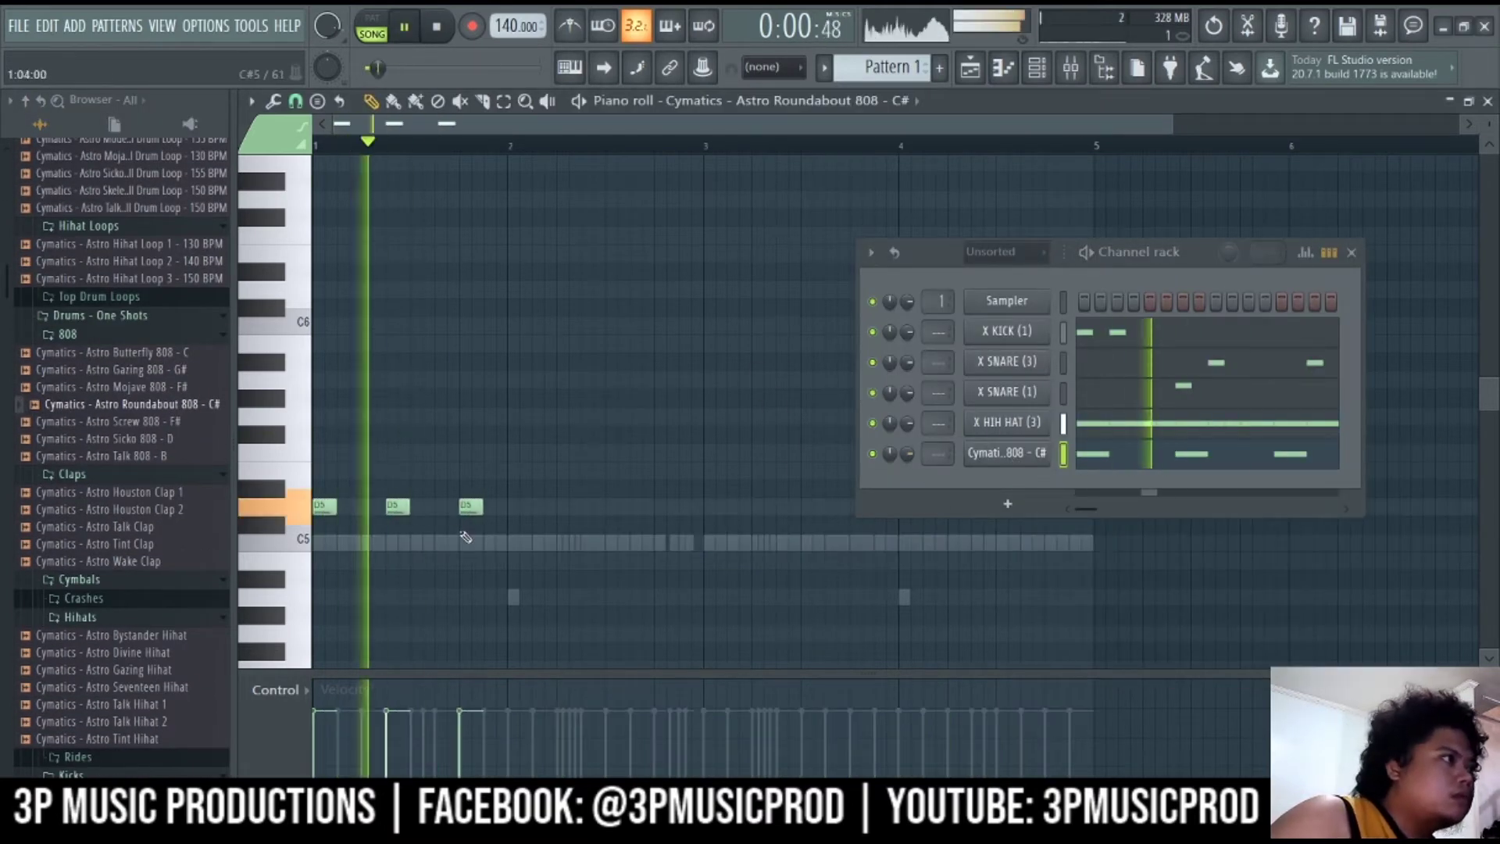
pyautogui.press('space')
pyautogui.moveTo(465, 339); pyautogui.dragTo(467, 289)
pyautogui.doubleClick(467, 289)
pyautogui.click(627, 376)
pyautogui.click(860, 526)
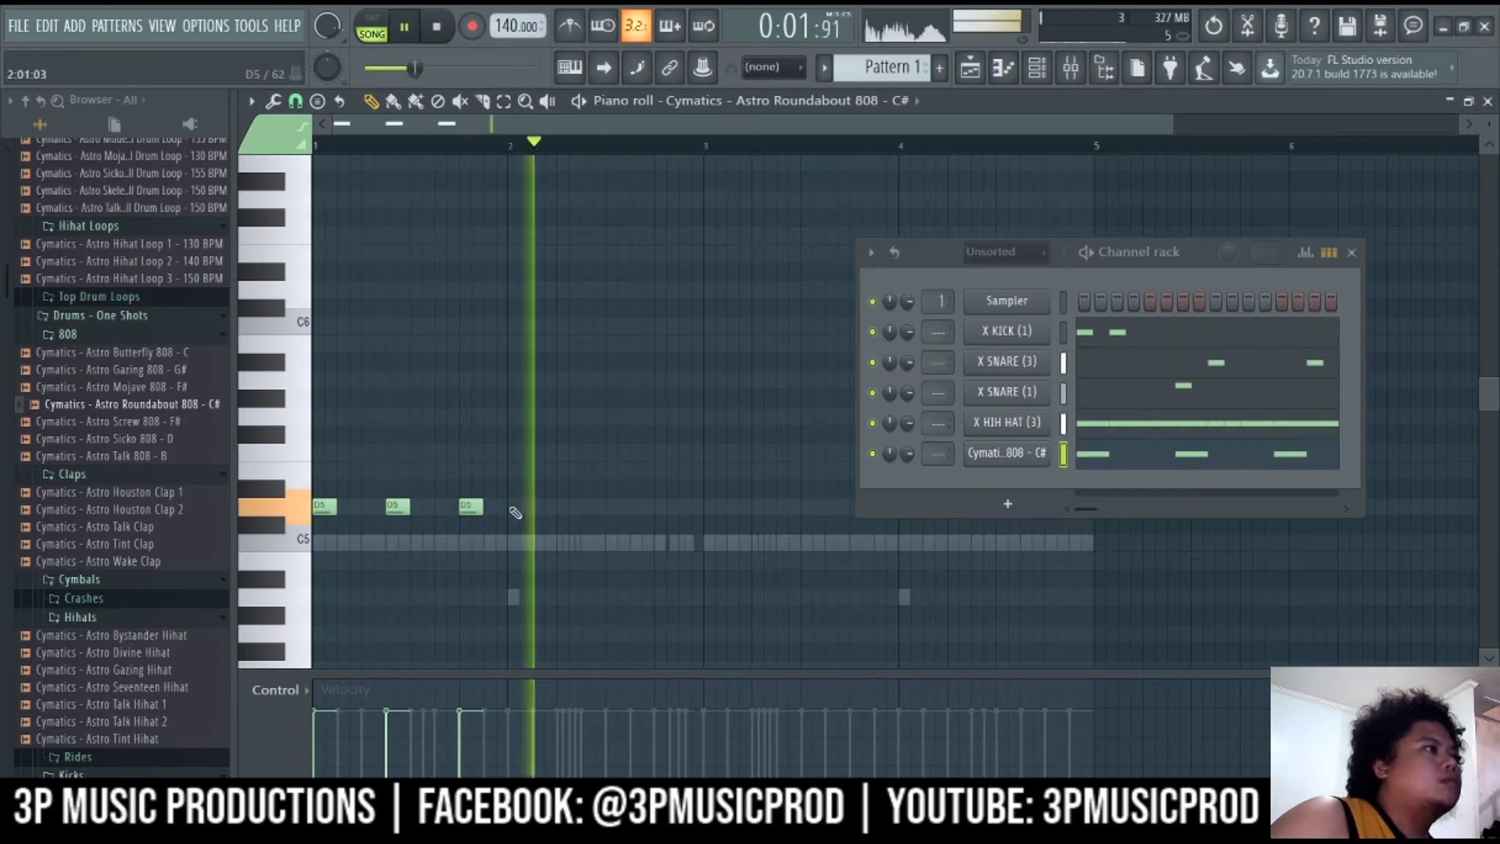
# Add D5 808 notes on steps 3 and 5 of bar 2, lengthening the second to four steps, with a shortened D6 slide note on step 5
pyautogui.press('space')
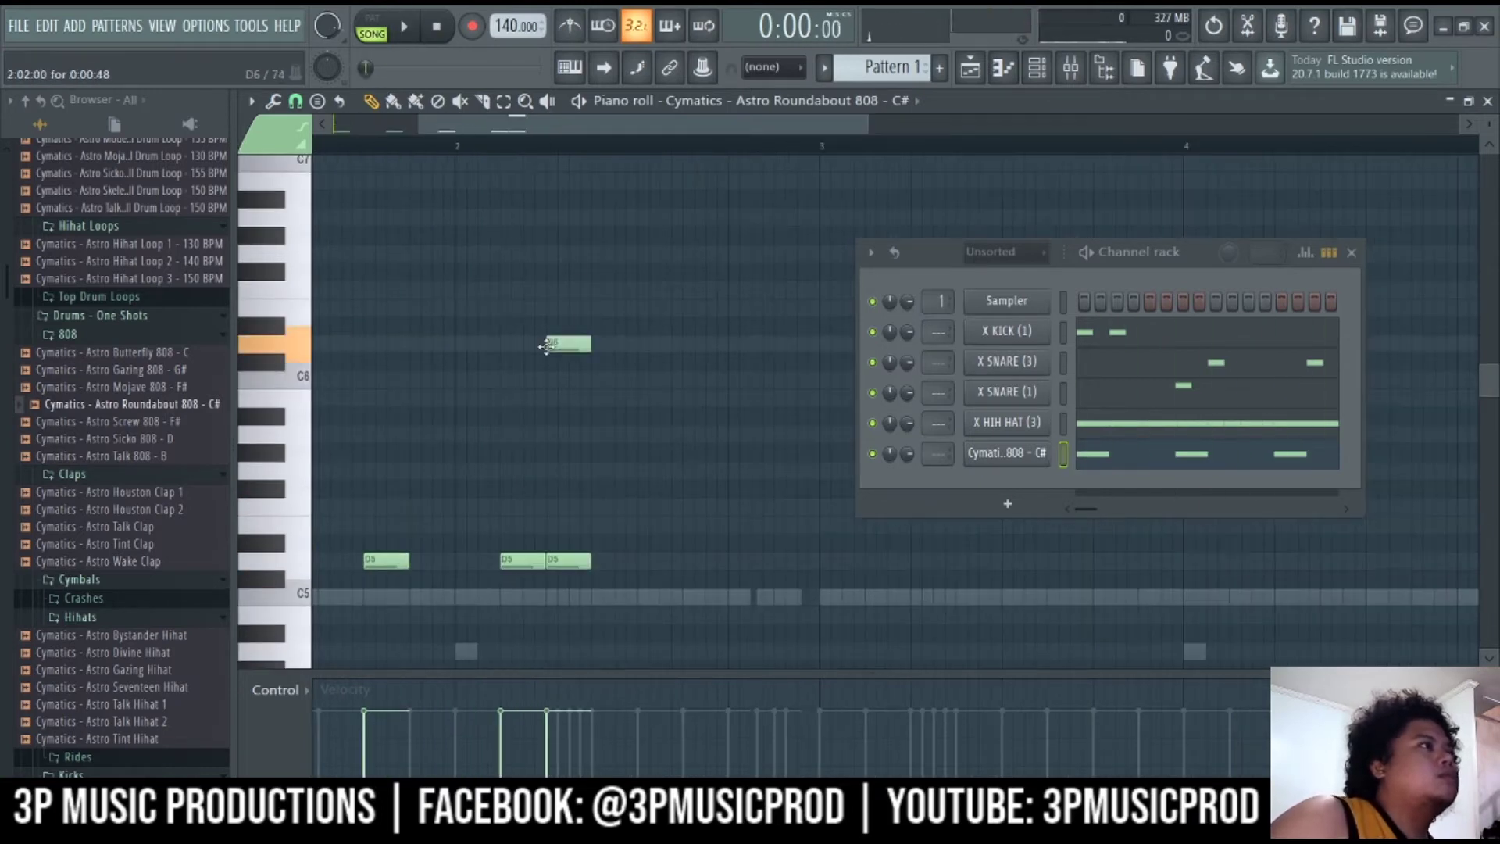
pyautogui.press('space')
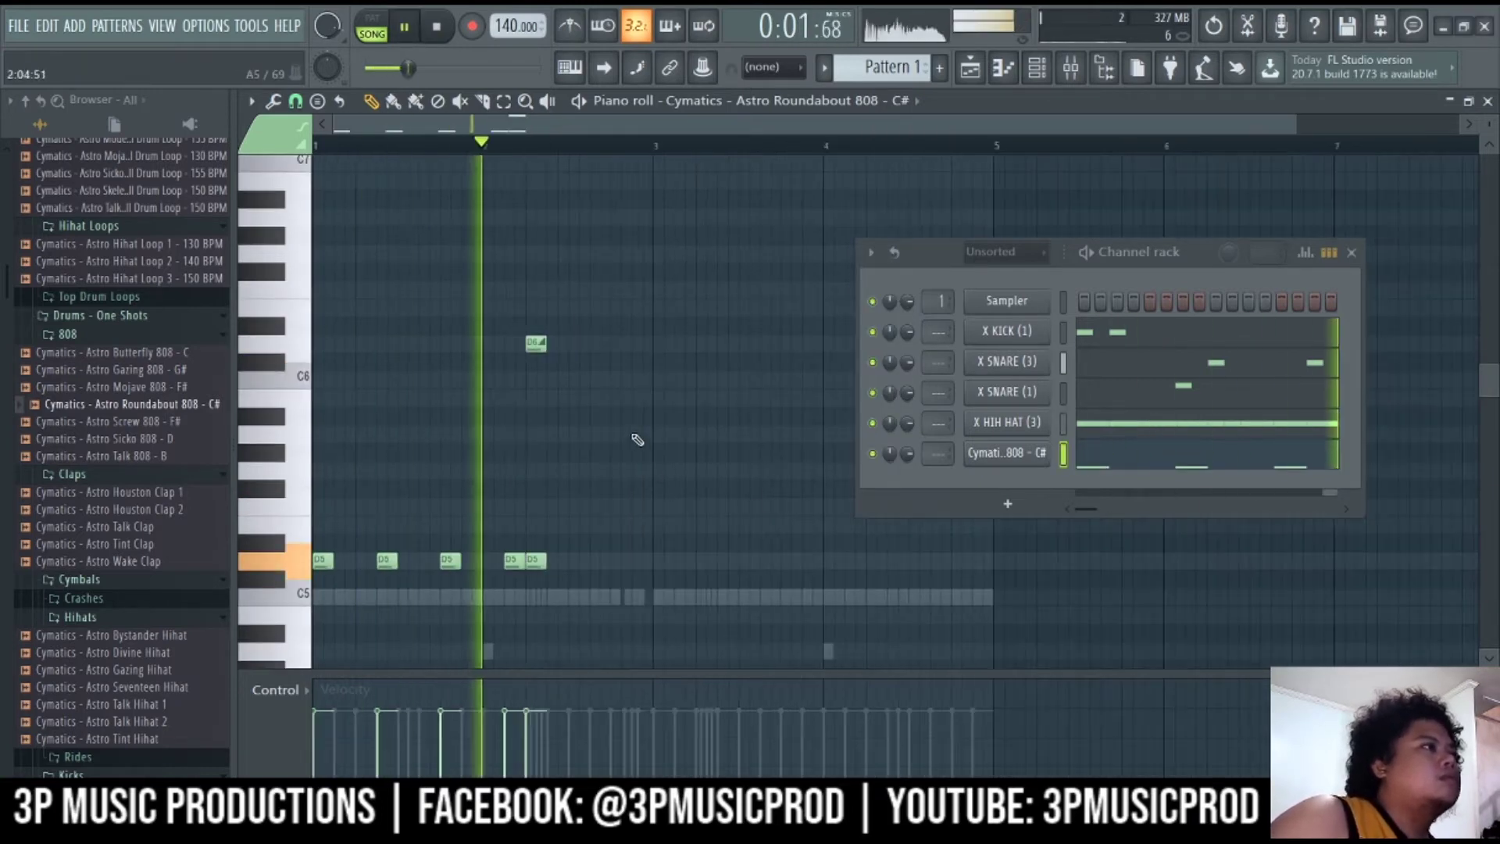
pyautogui.press('space')
pyautogui.moveTo(568, 344); pyautogui.dragTo(551, 346)
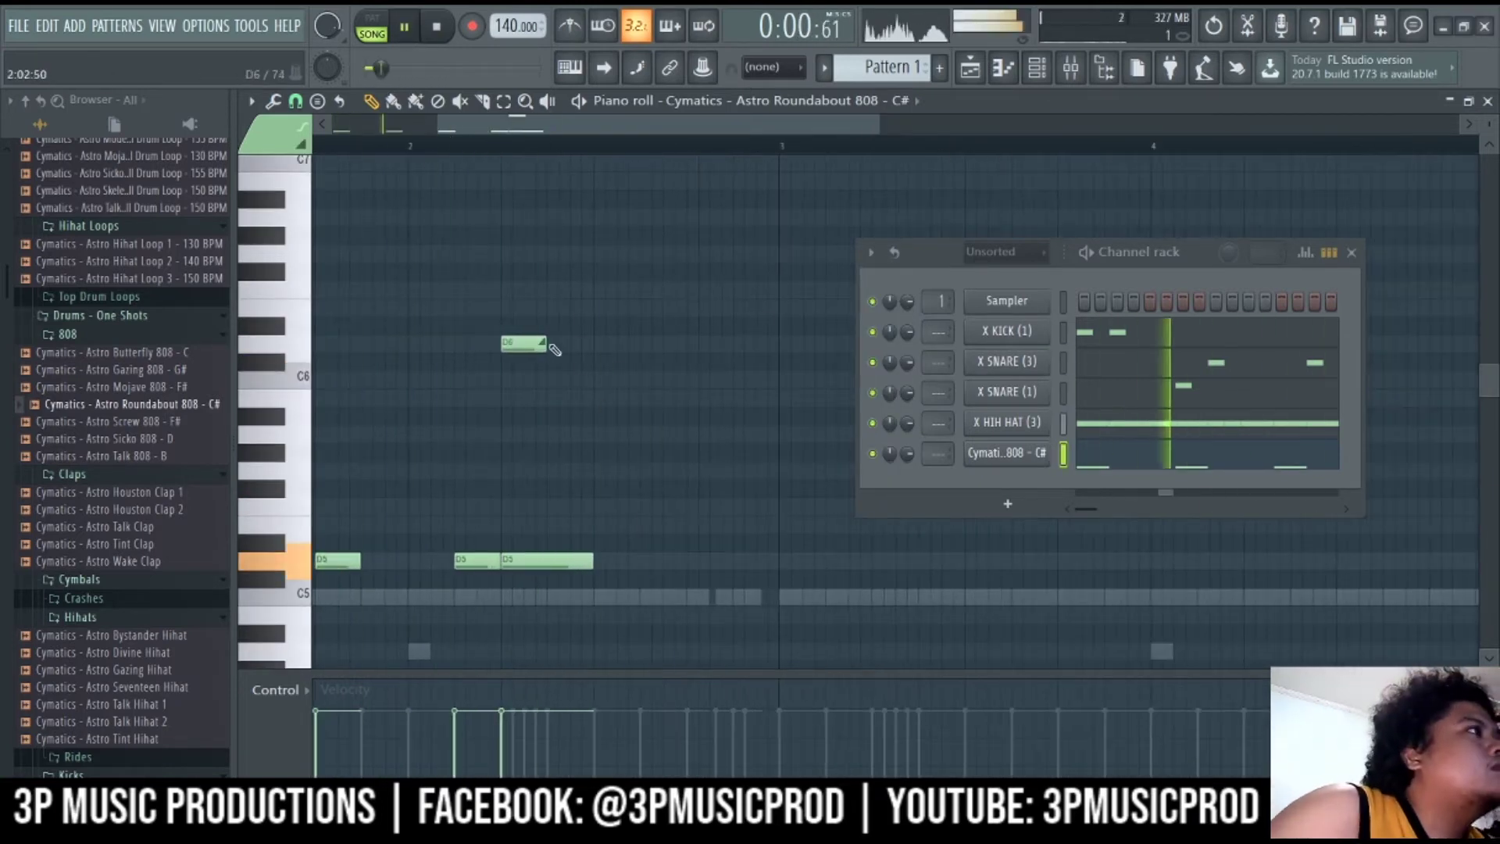
# Continue the 808 line in bar 2 with D6, B5 and G#5 notes on steps 9, 11 and 13, checking by playback
pyautogui.click(606, 344)
pyautogui.press('space')
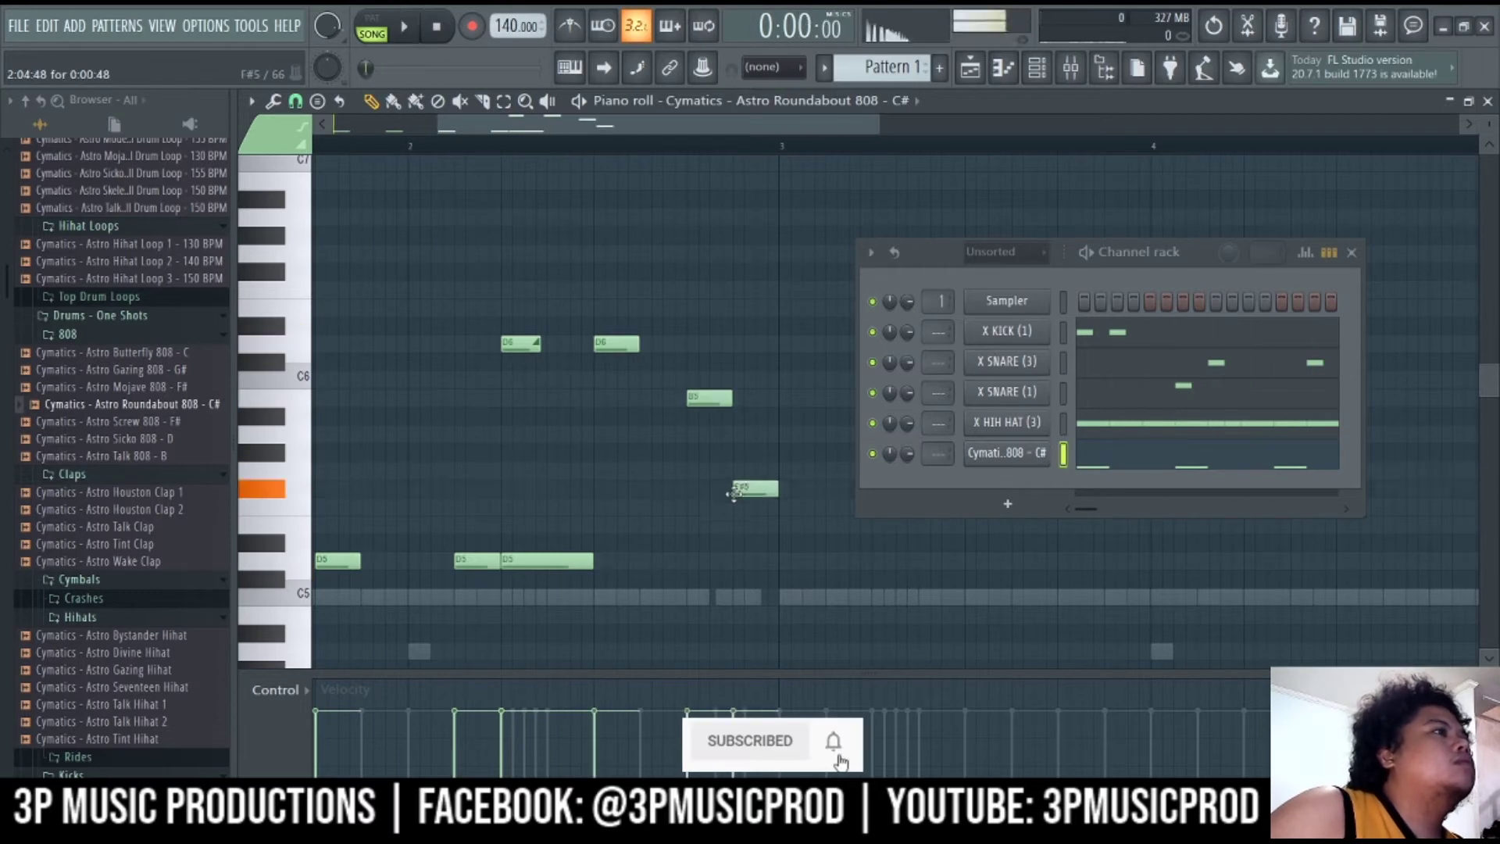
pyautogui.press('space')
pyautogui.scroll(-3, 749, 438)
pyautogui.press('space')
pyautogui.scroll(4, 726, 368)
pyautogui.moveTo(711, 345); pyautogui.dragTo(637, 345)
pyautogui.press('space')
pyautogui.press('space')
pyautogui.moveTo(782, 435); pyautogui.dragTo(708, 434)
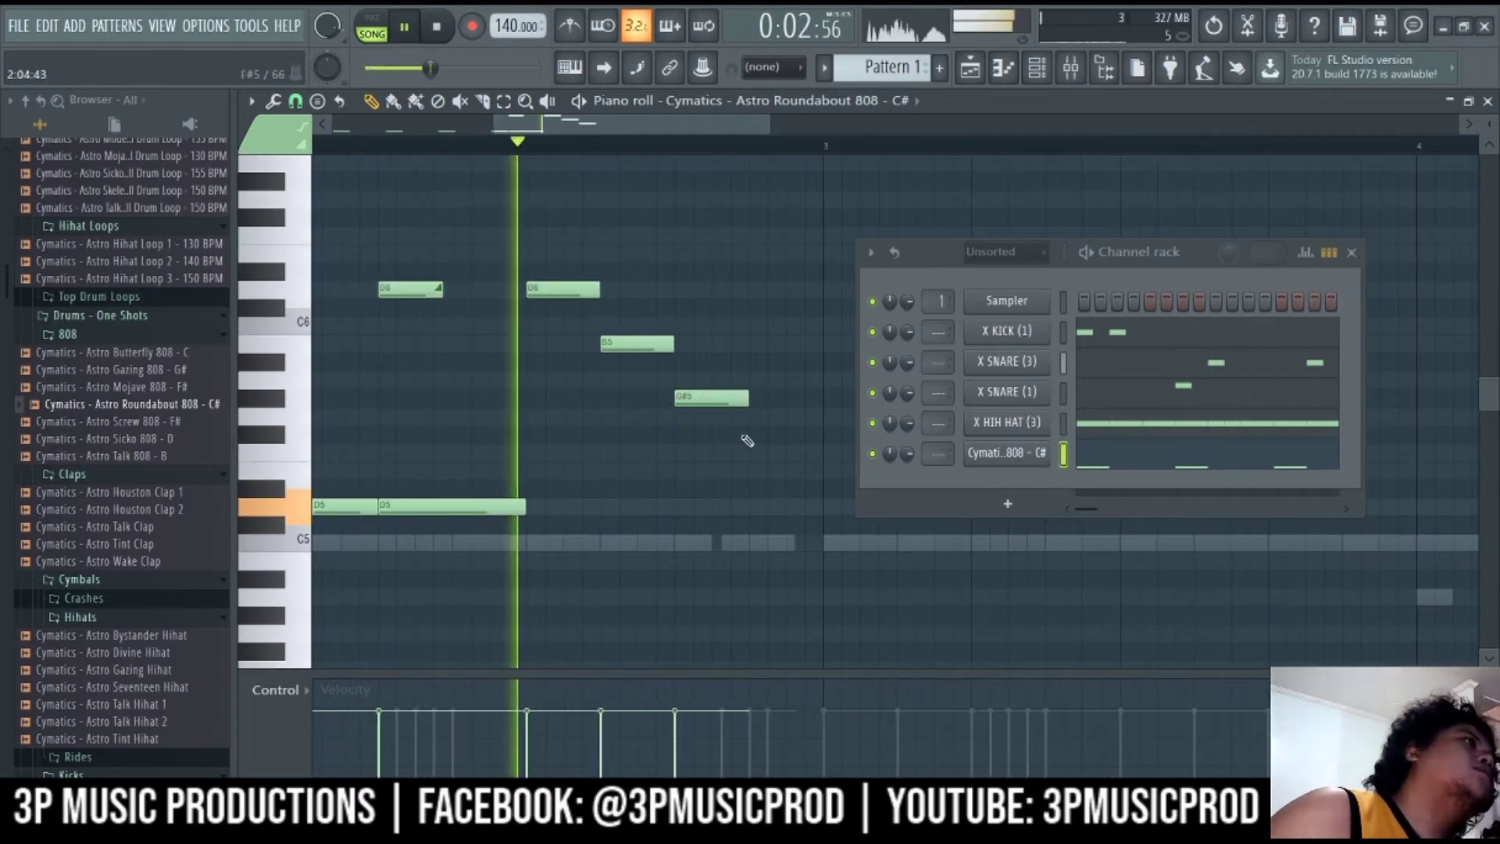
pyautogui.press('space')
# Solo the Roundabout 808 channel and play its bass line alone
pyautogui.rightClick(873, 454)
pyautogui.click(896, 467)
pyautogui.press('space')
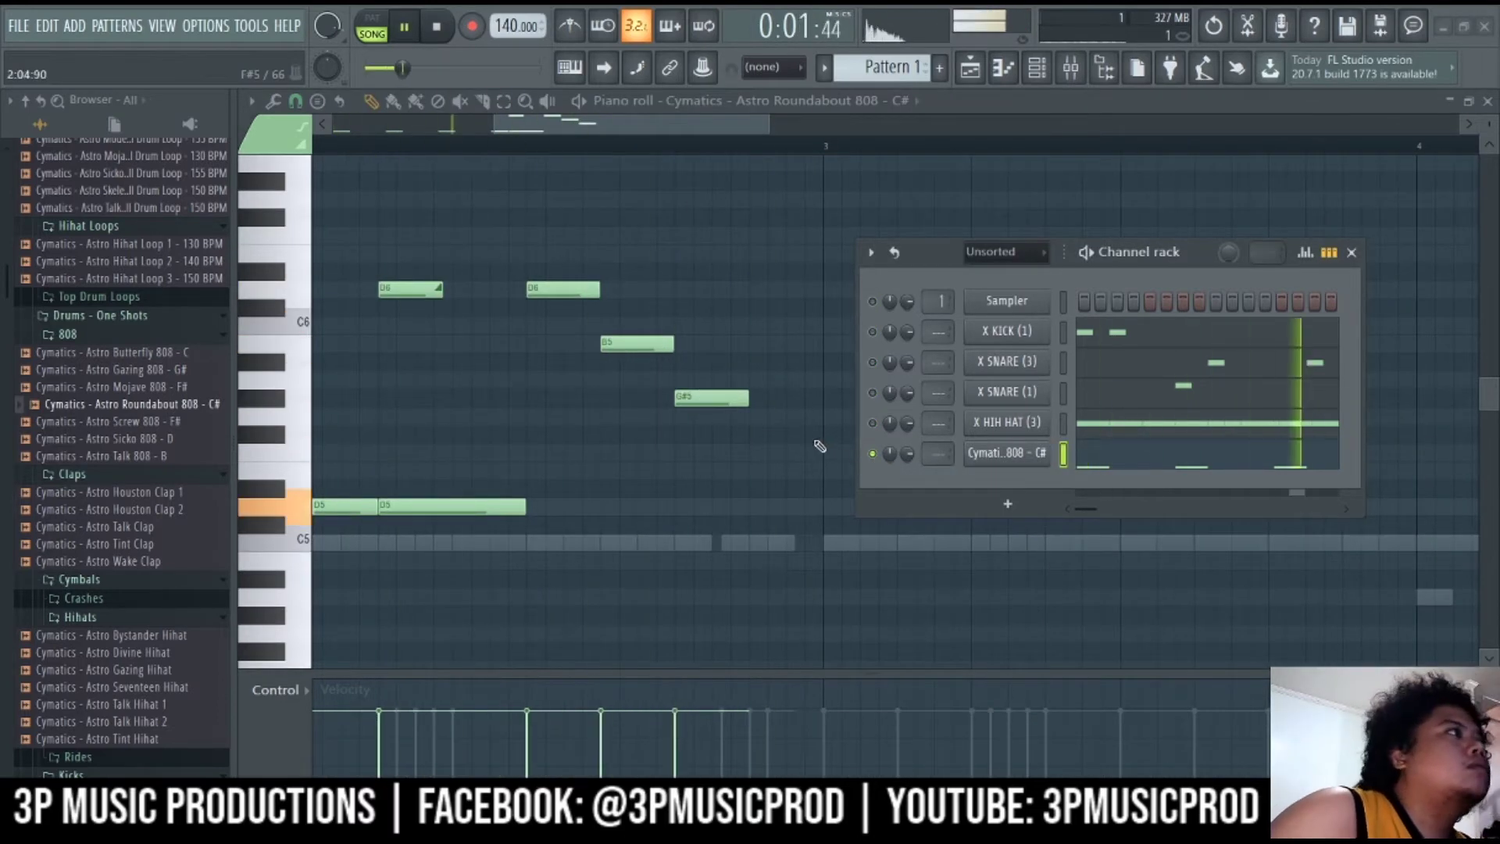
pyautogui.press('space')
pyautogui.press('space')
# Add D5 808 notes on steps 1 and 7 of bar 3 and play the line
pyautogui.scroll(-4, 692, 430)
pyautogui.click(642, 508)
pyautogui.press('space')
pyautogui.press('space')
pyautogui.press('space')
pyautogui.scroll(-1, 676, 485)
pyautogui.scroll(3, 681, 464)
pyautogui.click(728, 454)
pyautogui.press('space')
pyautogui.scroll(-3, 728, 453)
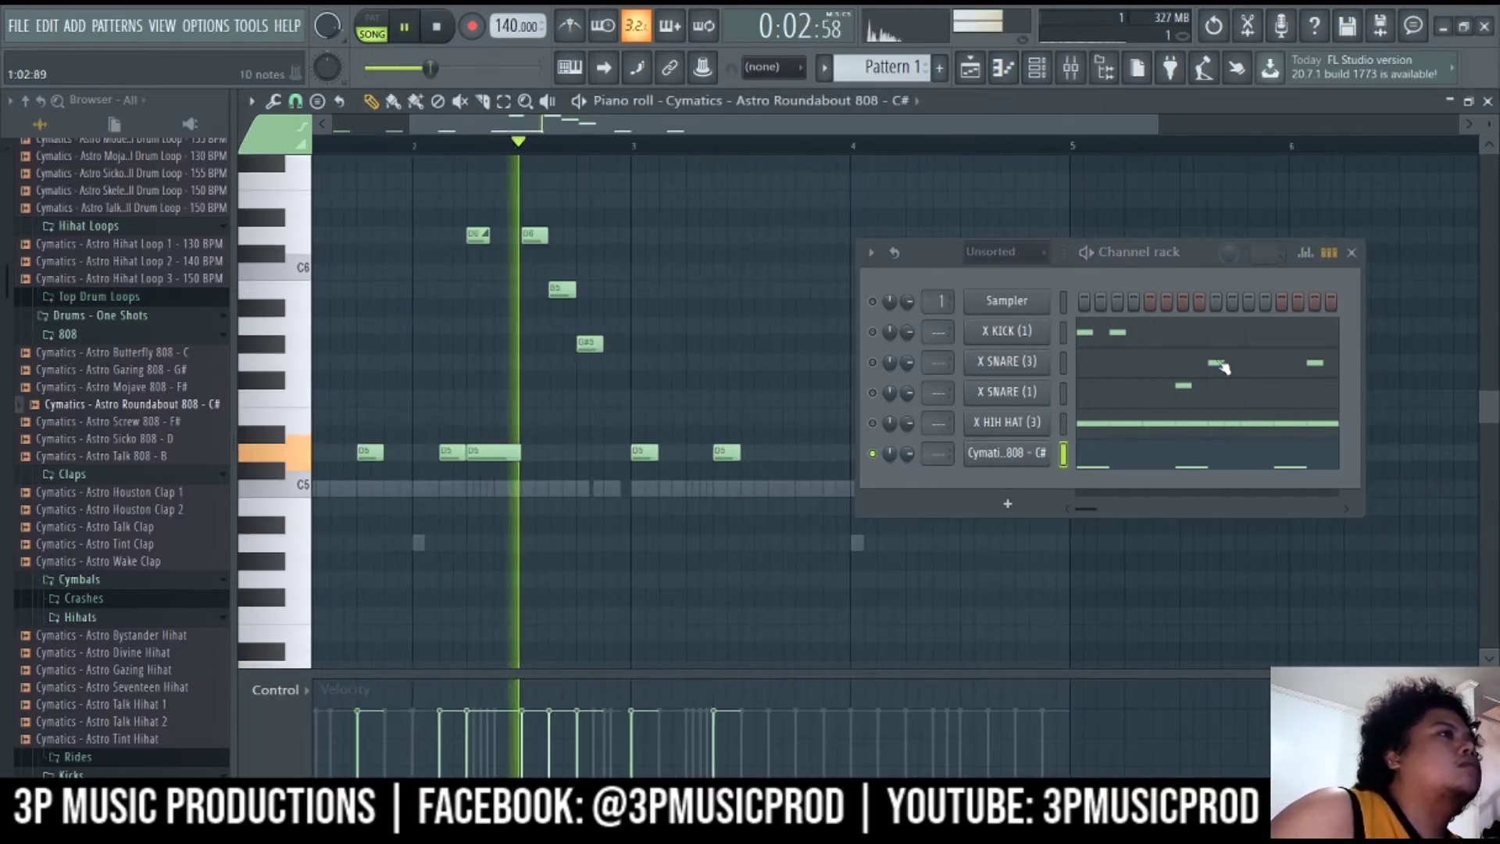
# Complete the 808 line: G#5 and D5 on steps 11 and 13 of bar 3; D5, D5, A#4, C5 on steps 3, 5, 13, 15 of bar 4
pyautogui.click(1352, 252)
pyautogui.press('space')
pyautogui.scroll(4, 717, 407)
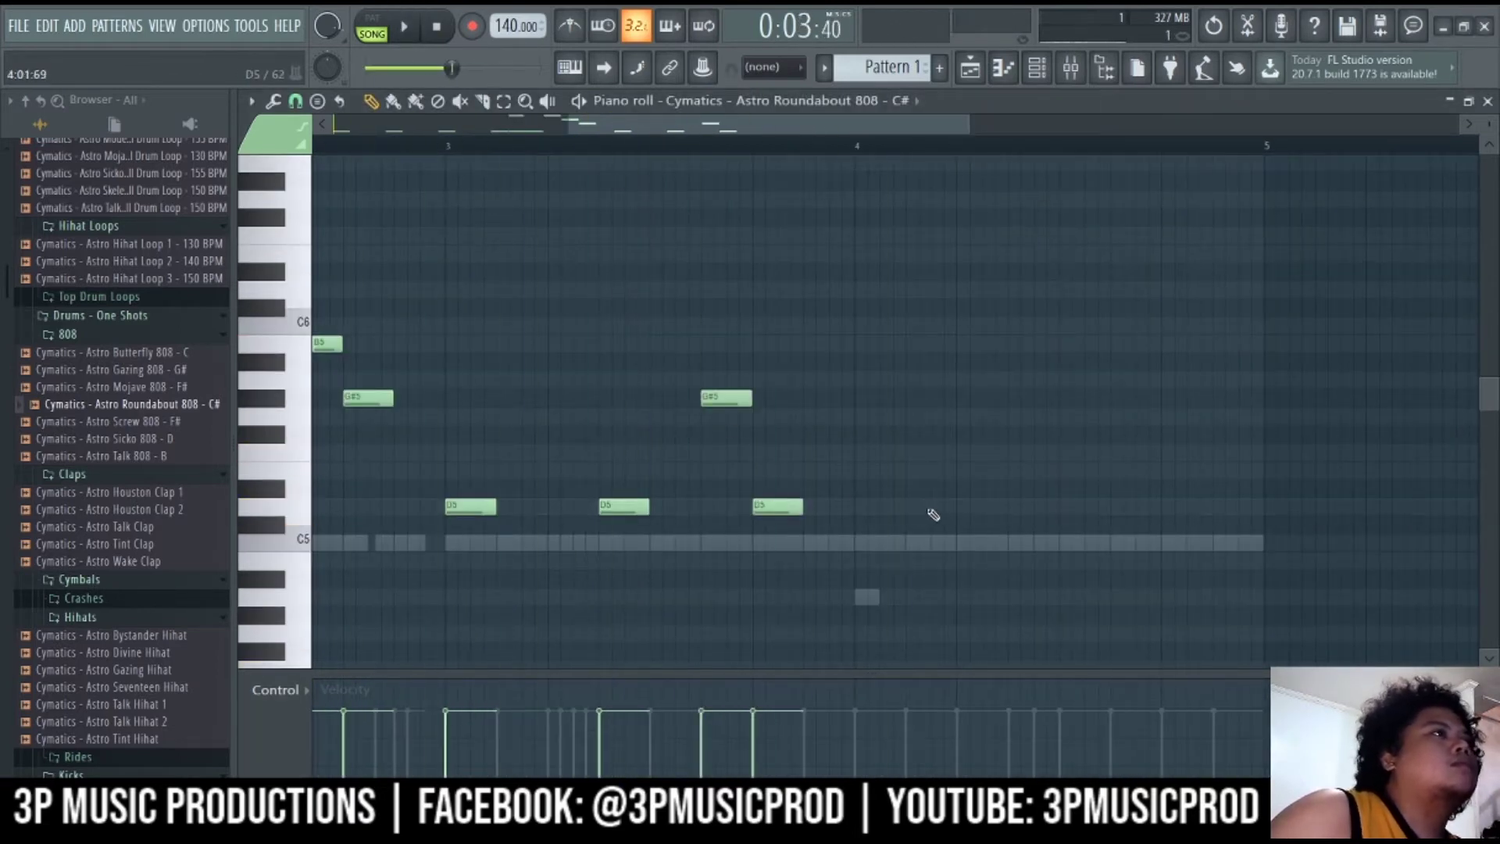
pyautogui.scroll(-2, 983, 508)
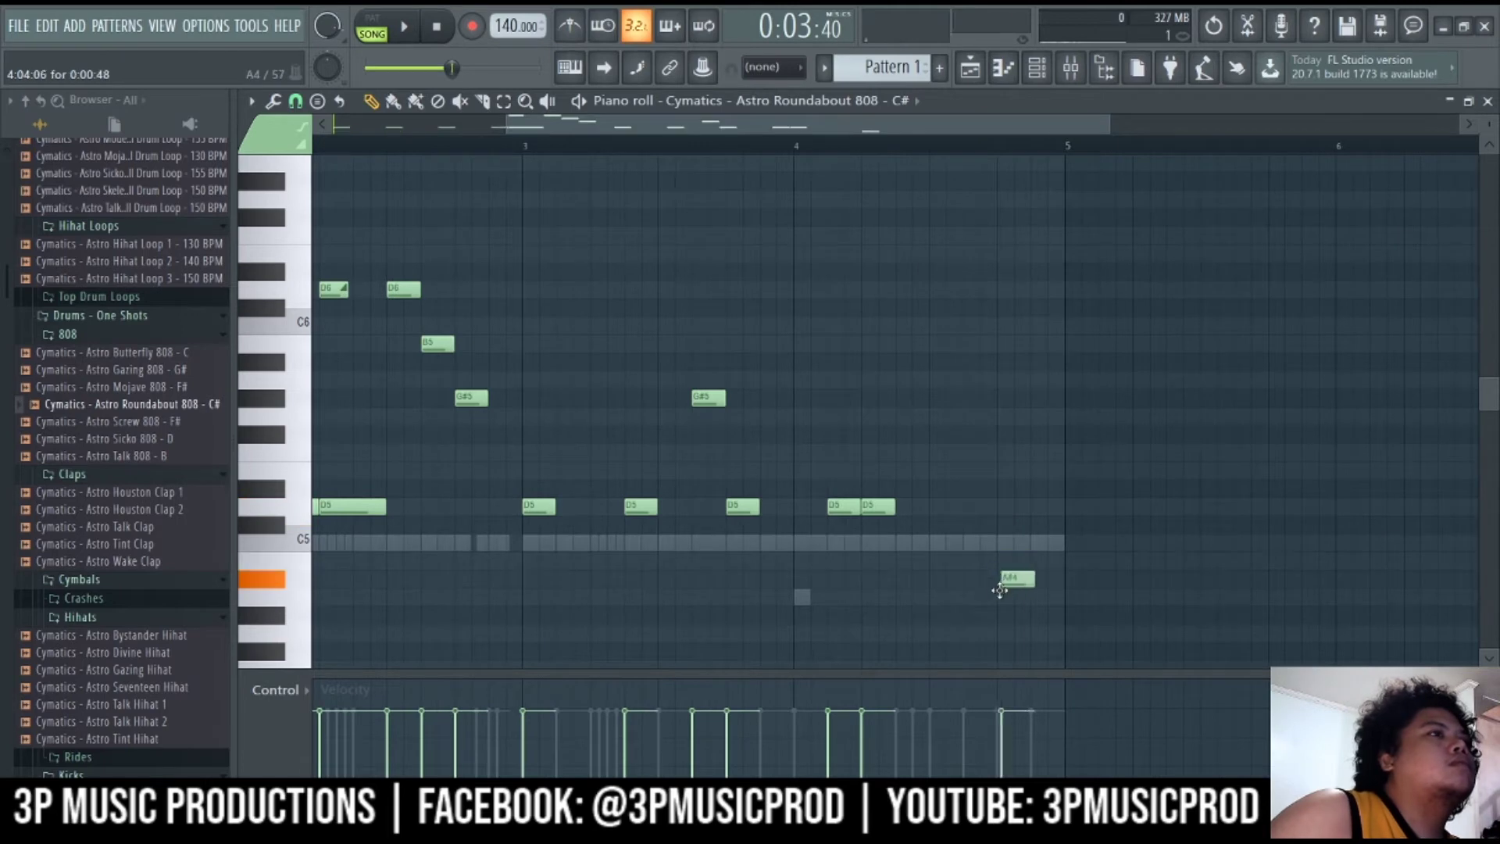
pyautogui.scroll(-2, 901, 392)
# Turn all the other channels back on, close the channel rack and play the full pattern with the 808
pyautogui.click(1071, 68)
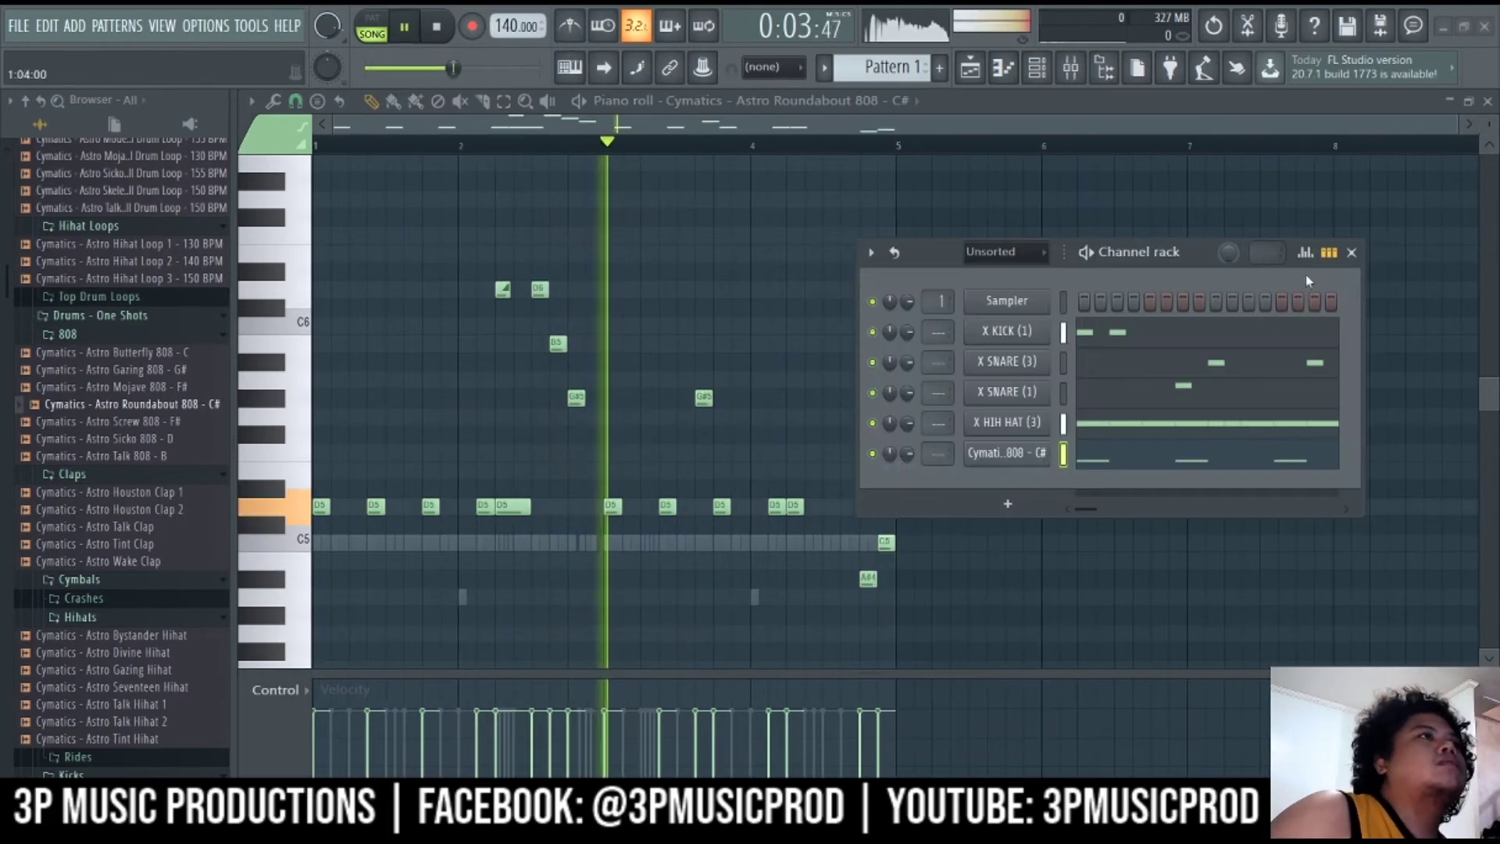
pyautogui.click(1352, 252)
pyautogui.press('space')
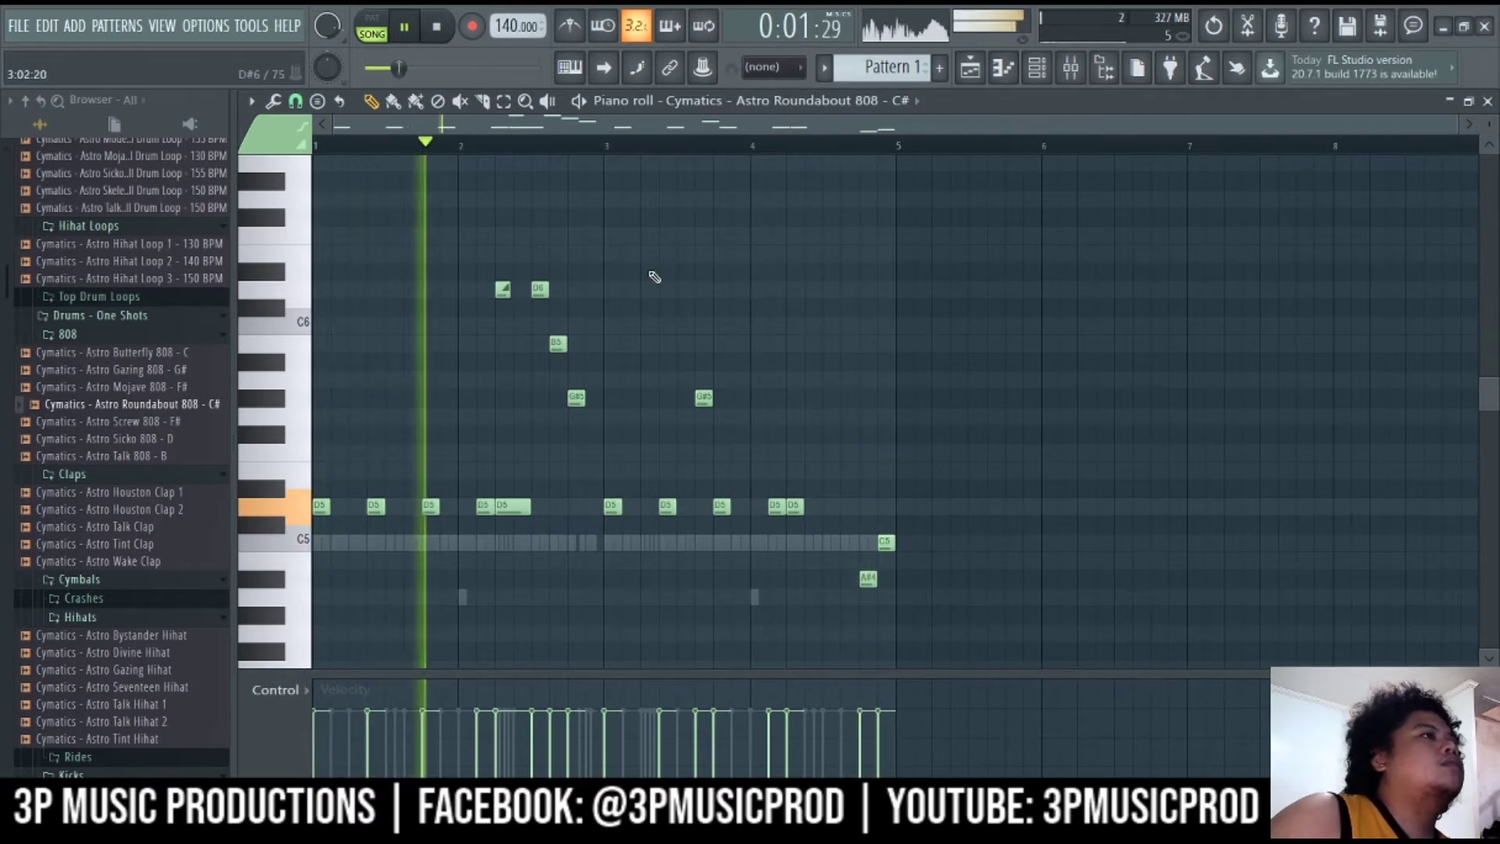
# Move the 808's A#4 note in bar 4 to D5 on step 9 and place a new A#4 note on step 13
pyautogui.keyDown('ctrl'); pyautogui.scroll(2, 774, 510); pyautogui.keyUp('ctrl')
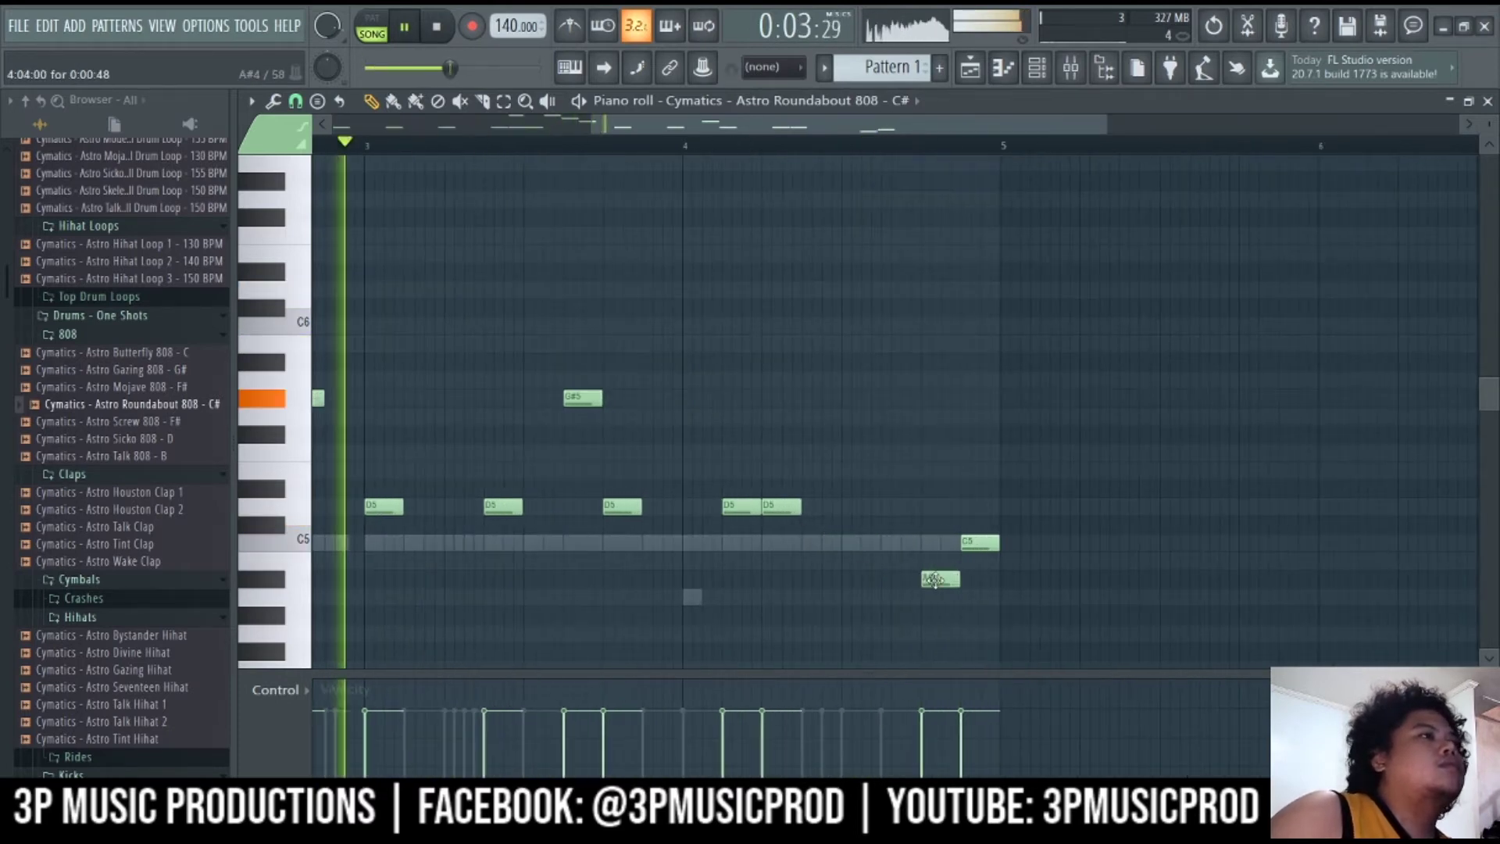
pyautogui.moveTo(935, 580); pyautogui.dragTo(867, 513)
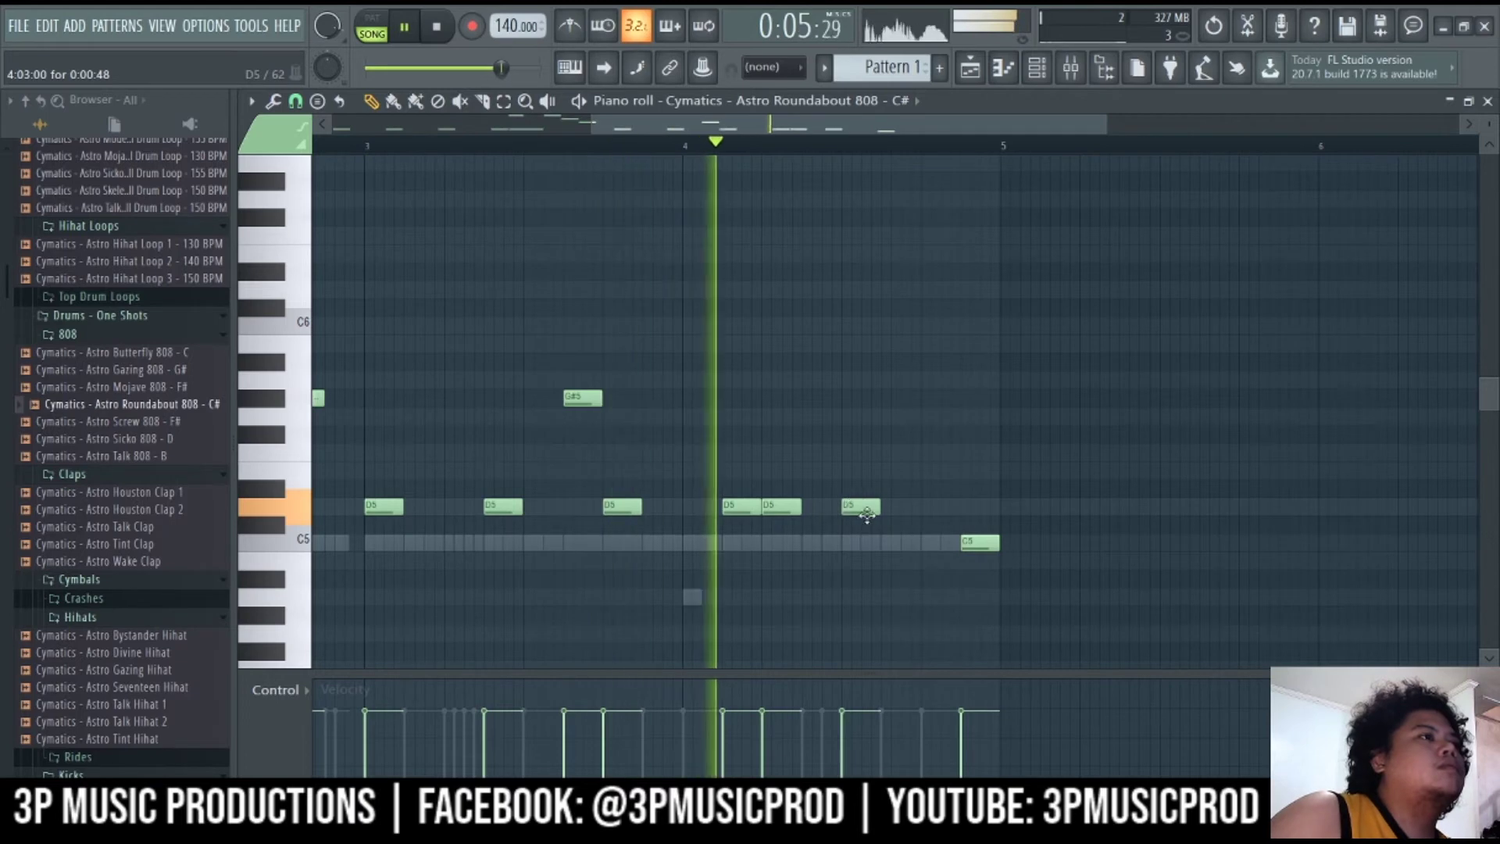
pyautogui.click(926, 580)
pyautogui.keyDown('ctrl'); pyautogui.scroll(-2, 952, 387); pyautogui.keyUp('ctrl')
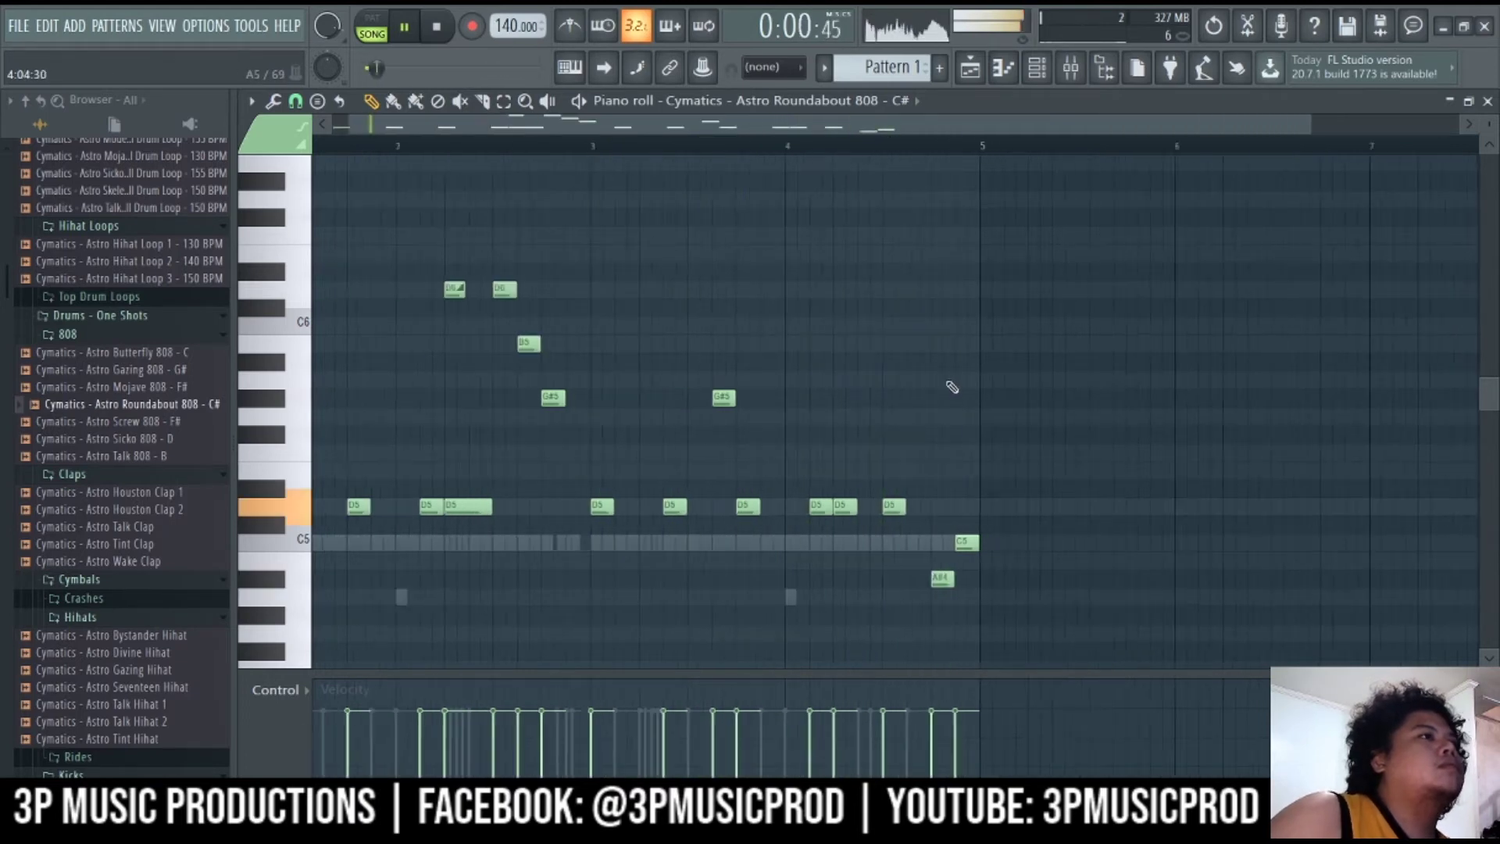
pyautogui.keyDown('ctrl'); pyautogui.scroll(-1, 952, 387); pyautogui.keyUp('ctrl')
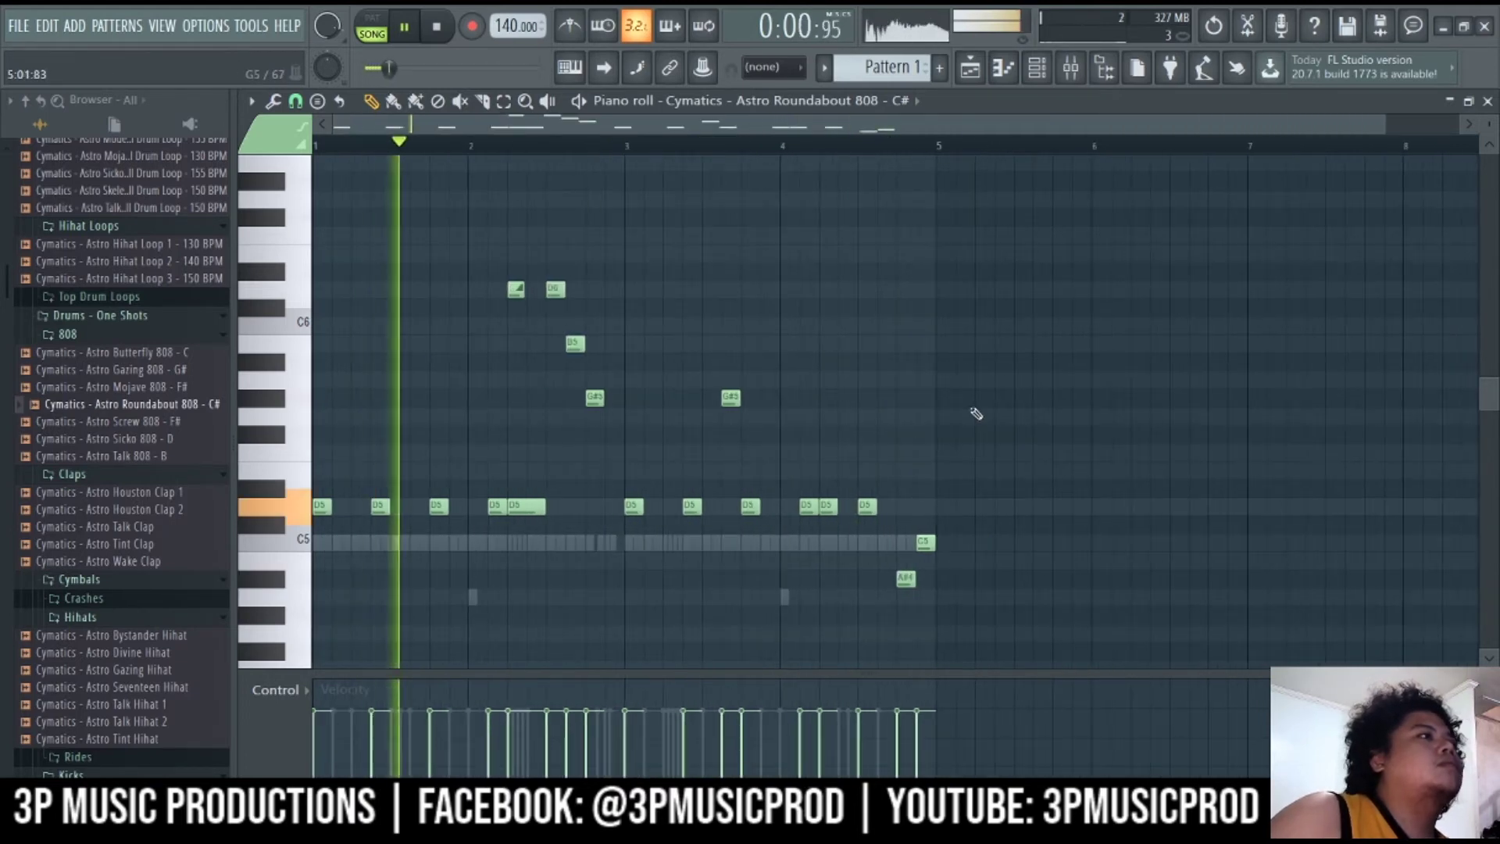
# Return to the playlist and add the Cymatics - Astro Tint Clap to Pattern 1 with its own notes
pyautogui.click(1489, 102)
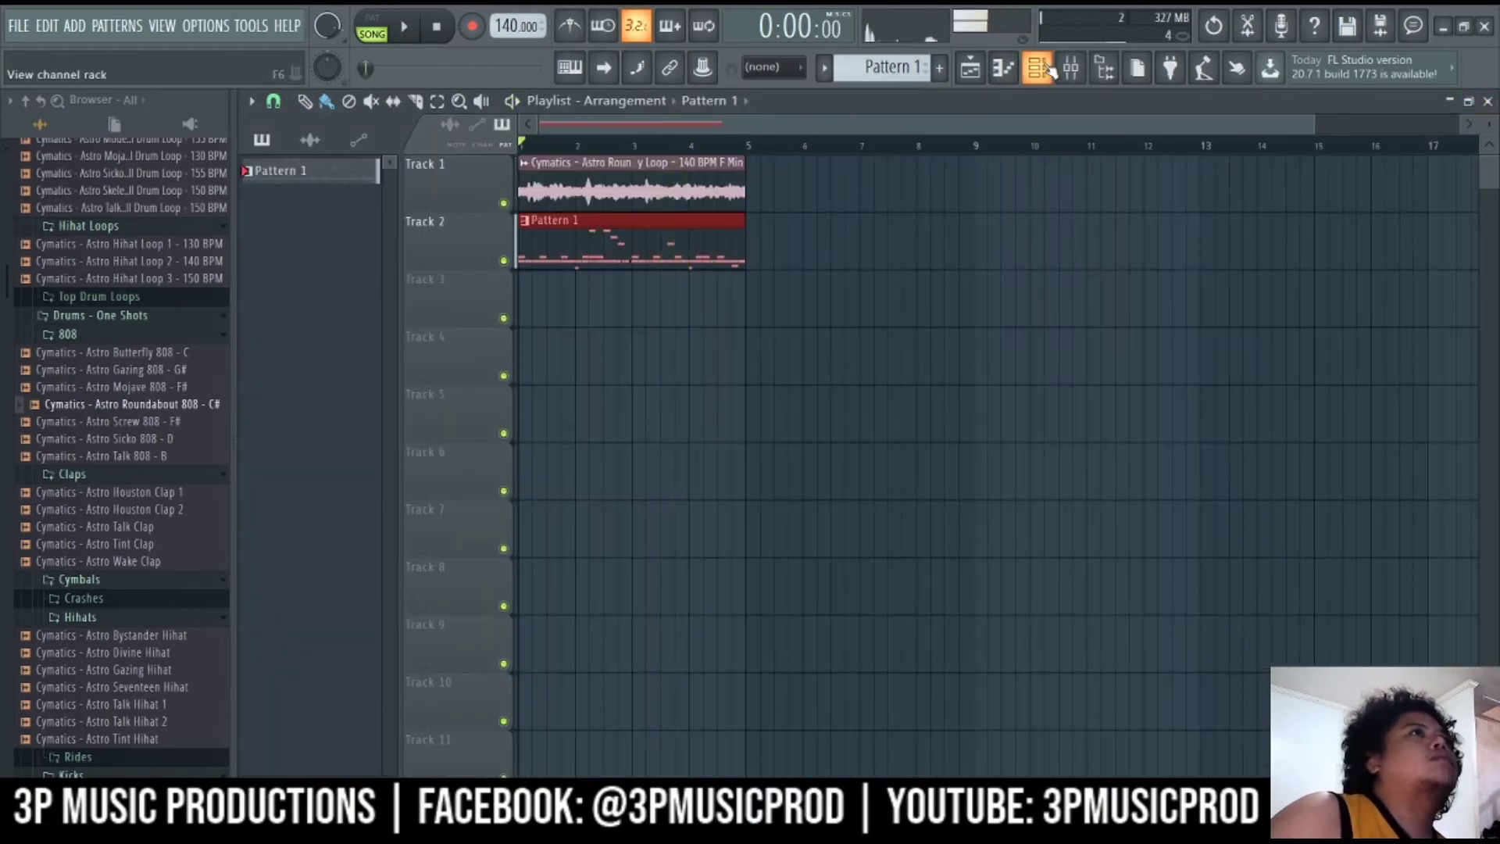
pyautogui.click(1040, 69)
pyautogui.press('space')
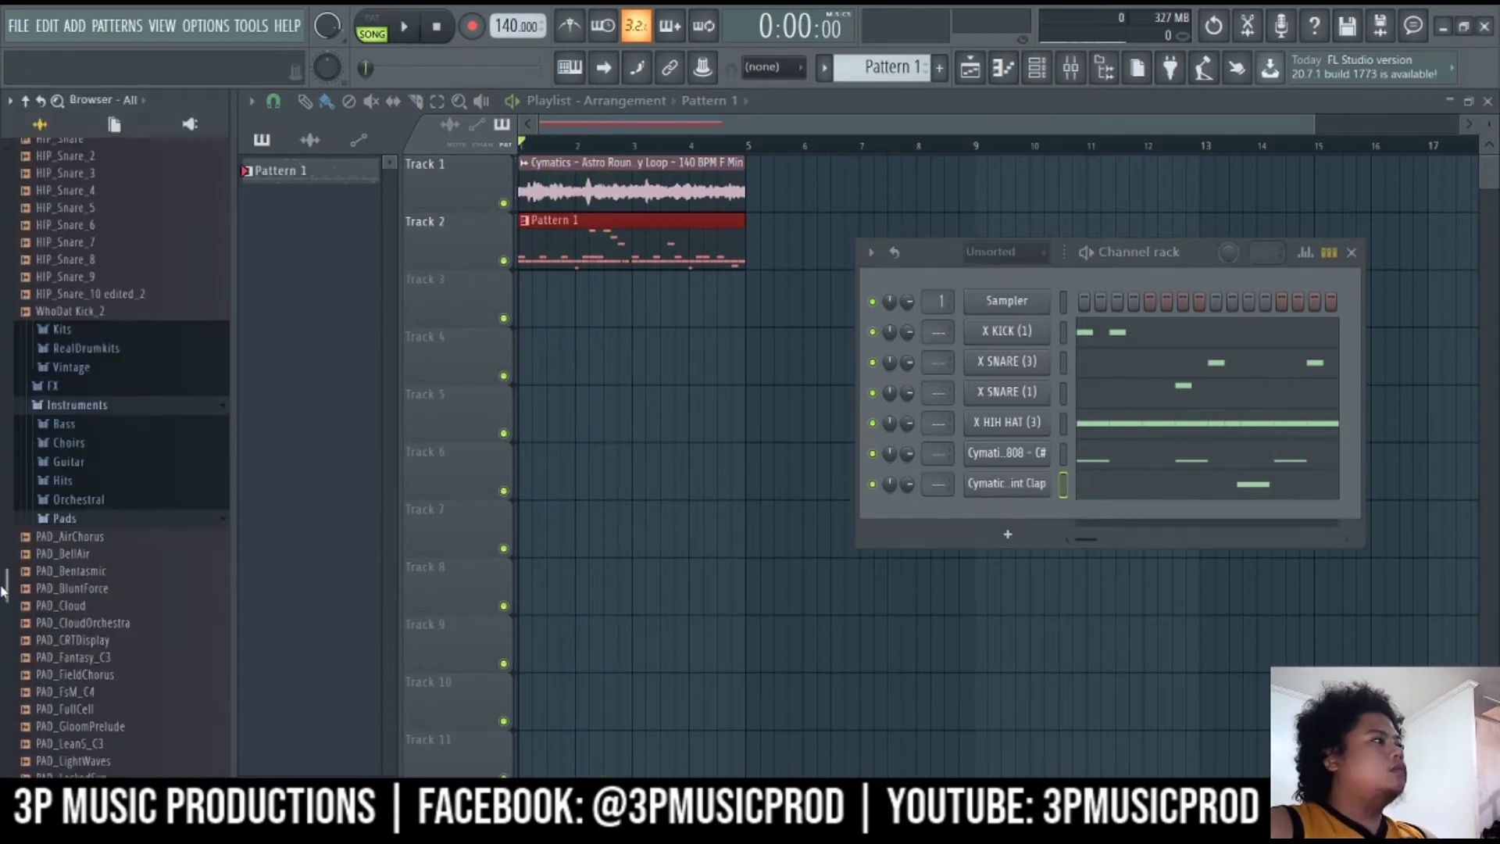
# Find Kontakt among the plugins, add it with the Analog Dreams instrument and open its piano roll
pyautogui.scroll(-15, 109, 452)
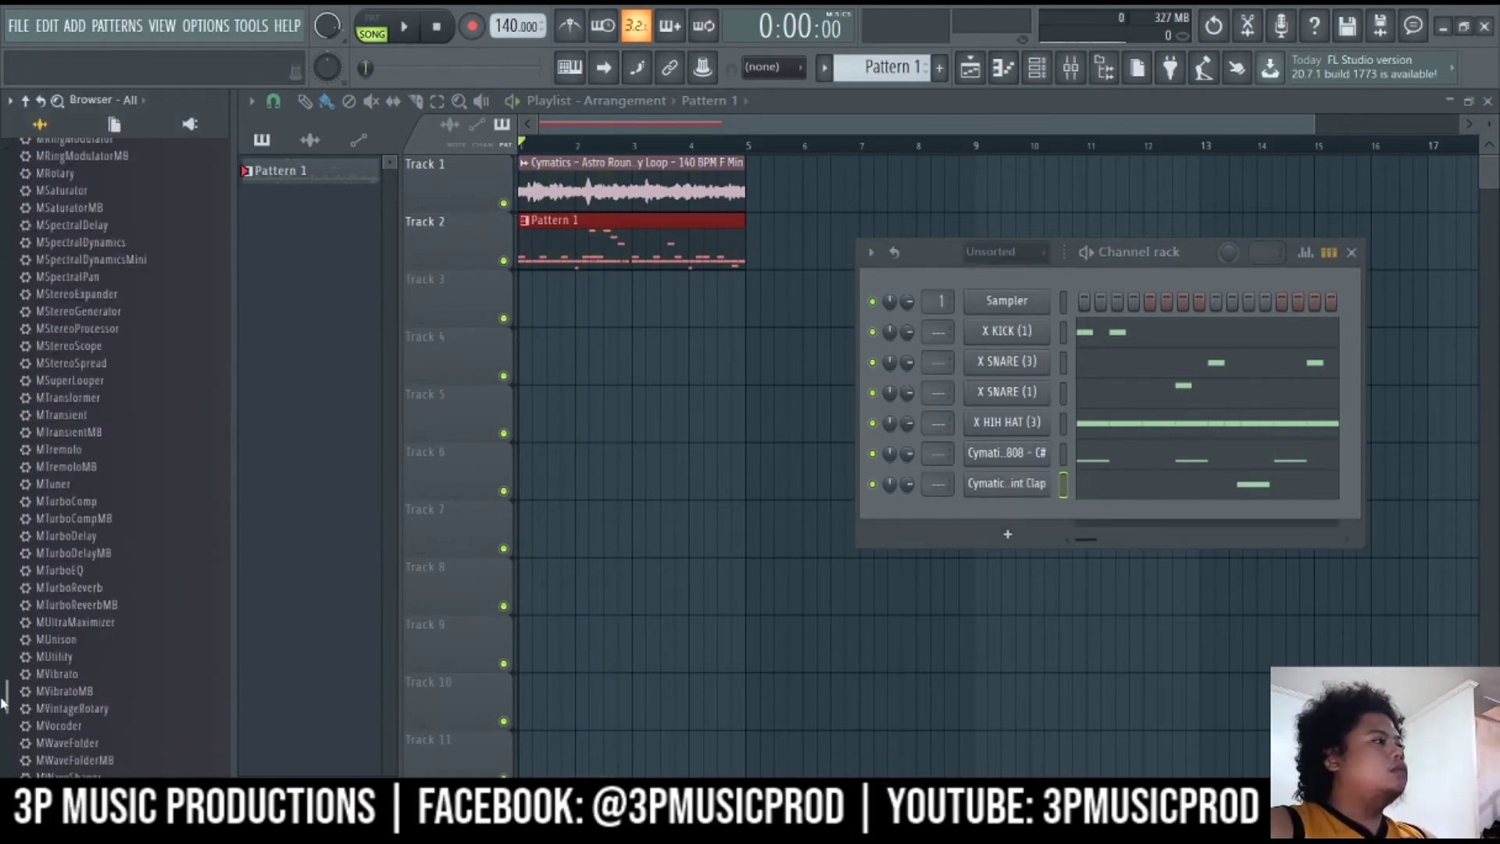
pyautogui.scroll(-10, 111, 452)
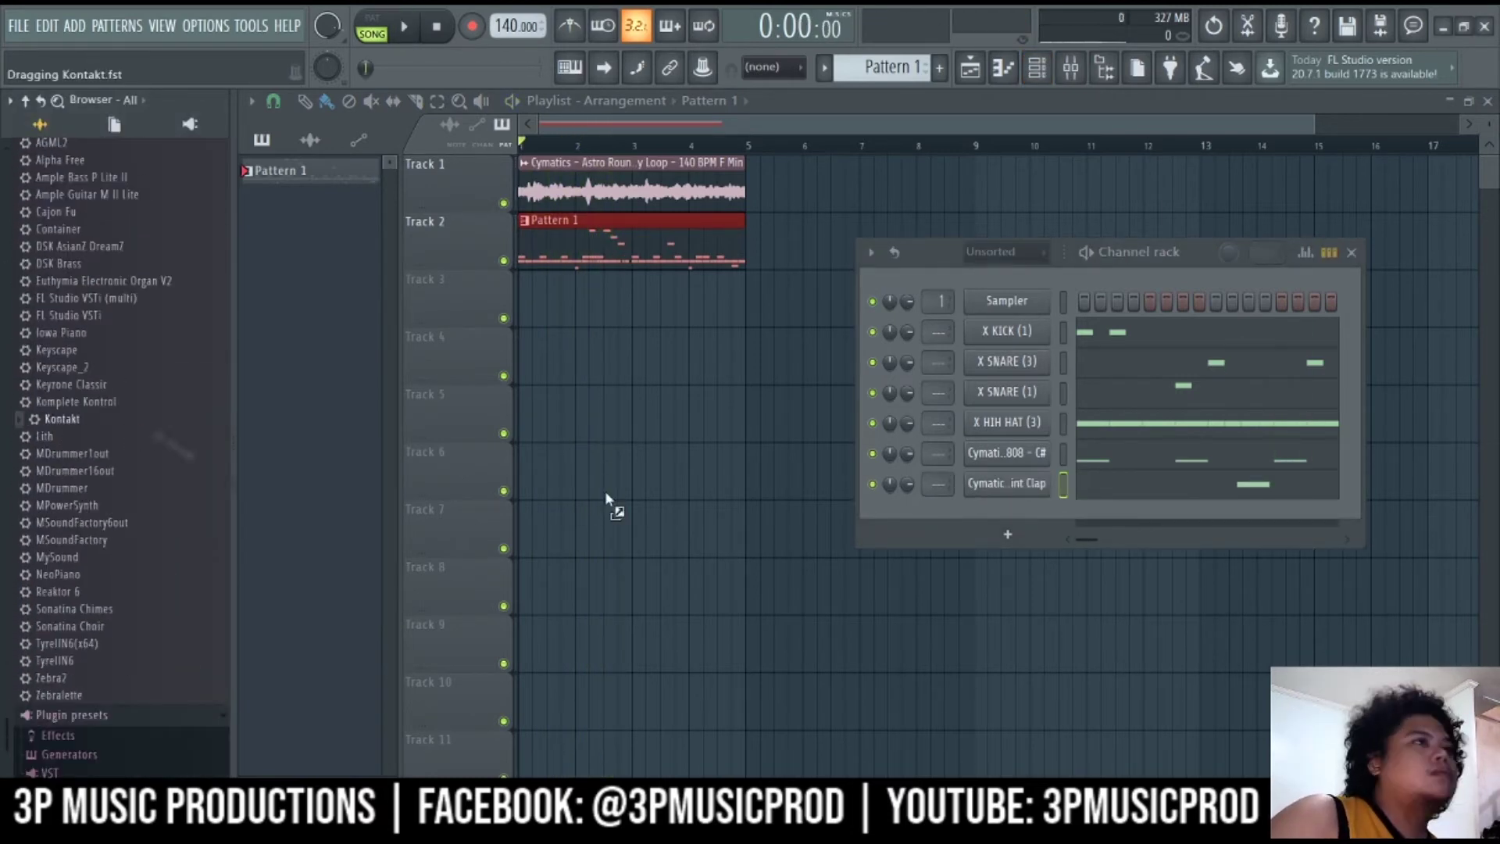
pyautogui.moveTo(606, 499); pyautogui.dragTo(610, 501)
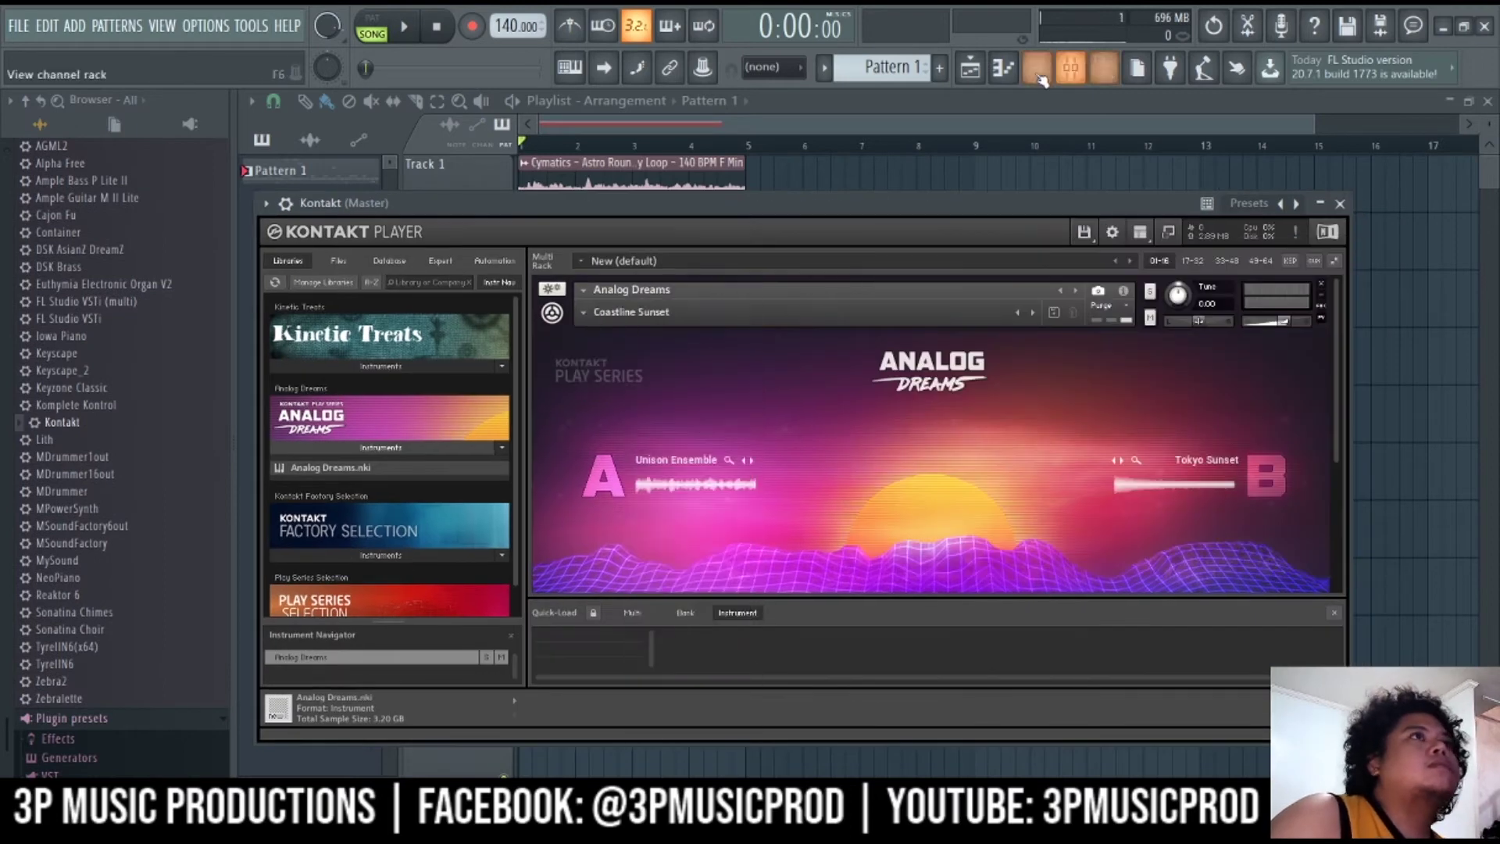
pyautogui.click(1037, 69)
pyautogui.click(1006, 516)
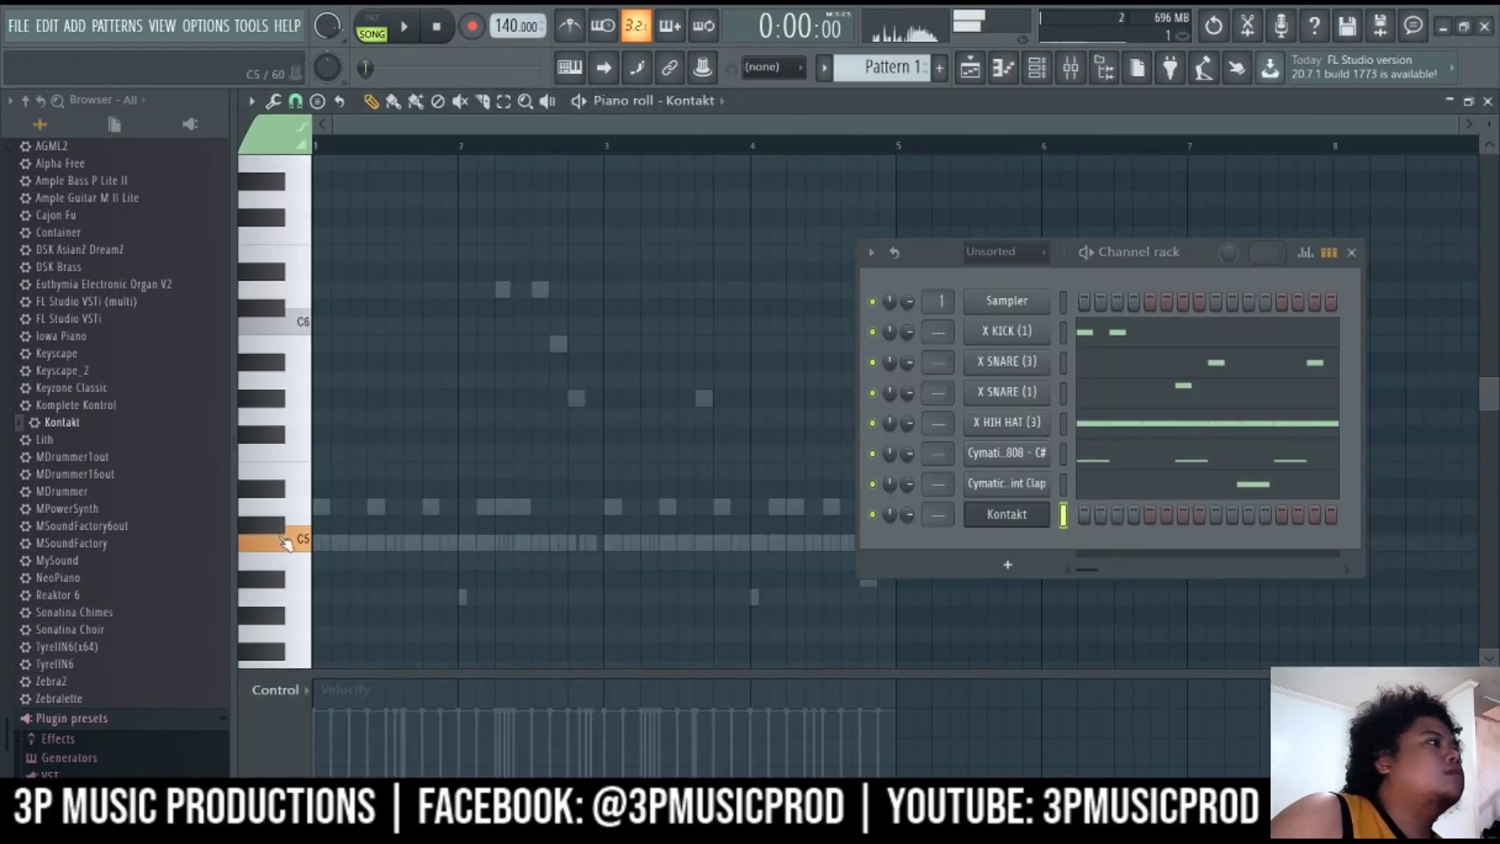
# Place two G#5 Kontakt notes in bar 1: one beat long at the start, and a shortened one at 1:02:54
pyautogui.press('space')
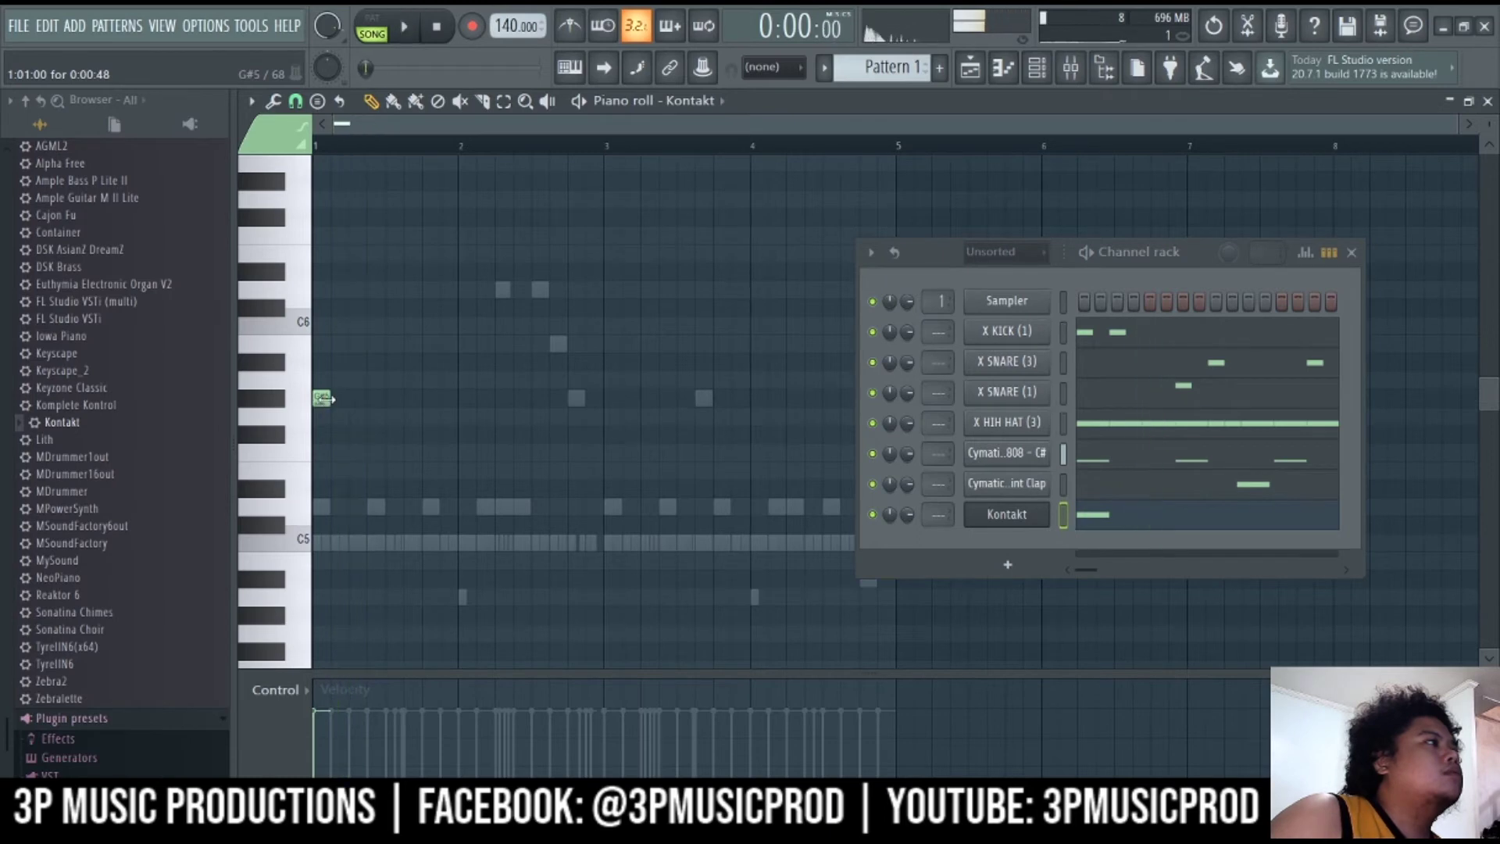
pyautogui.press('space')
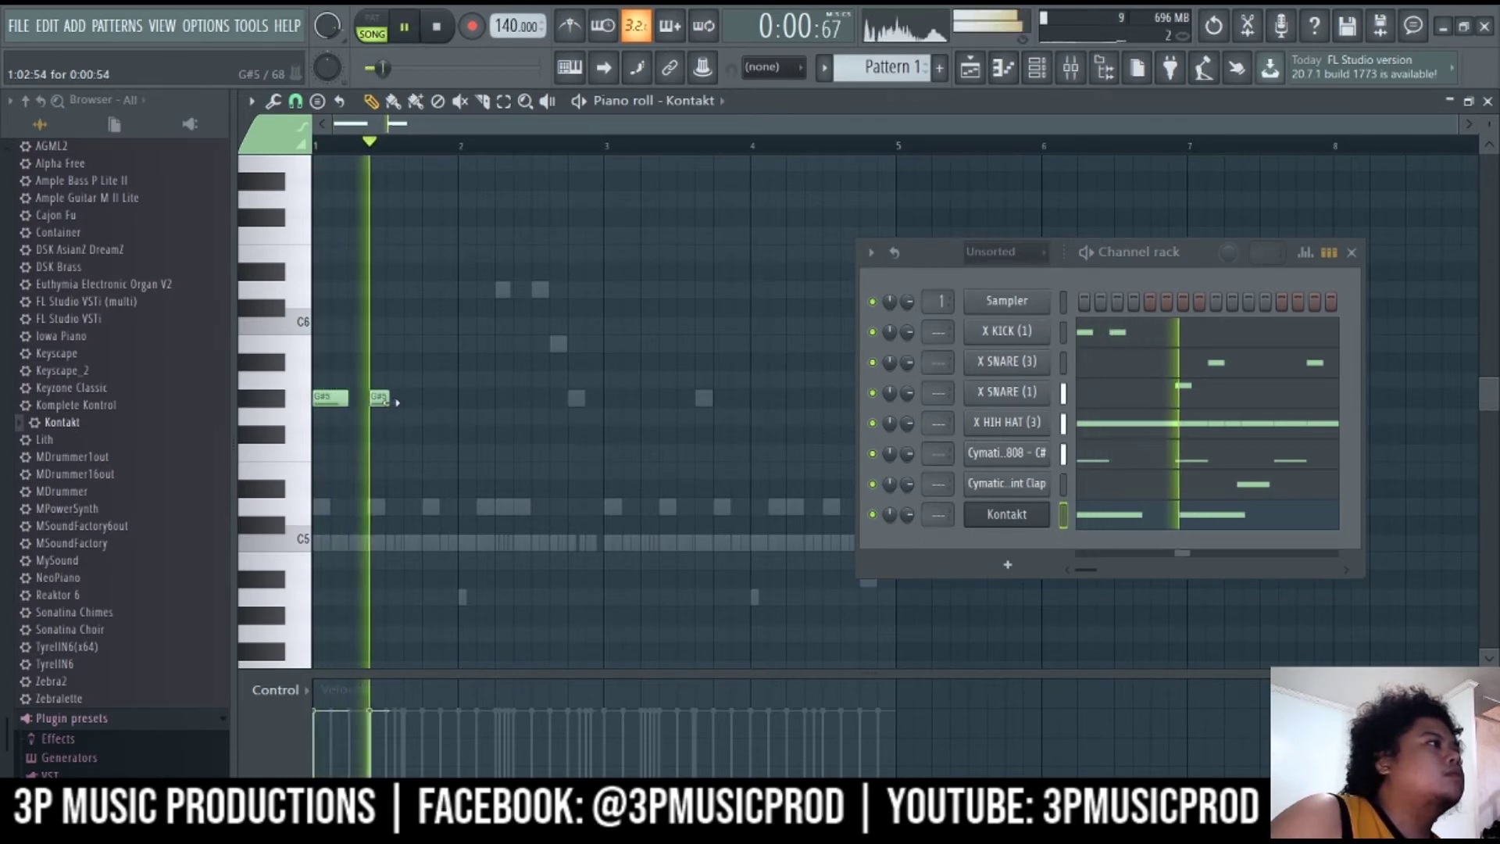
pyautogui.moveTo(402, 402); pyautogui.dragTo(385, 401)
pyautogui.scroll(3, 351, 429)
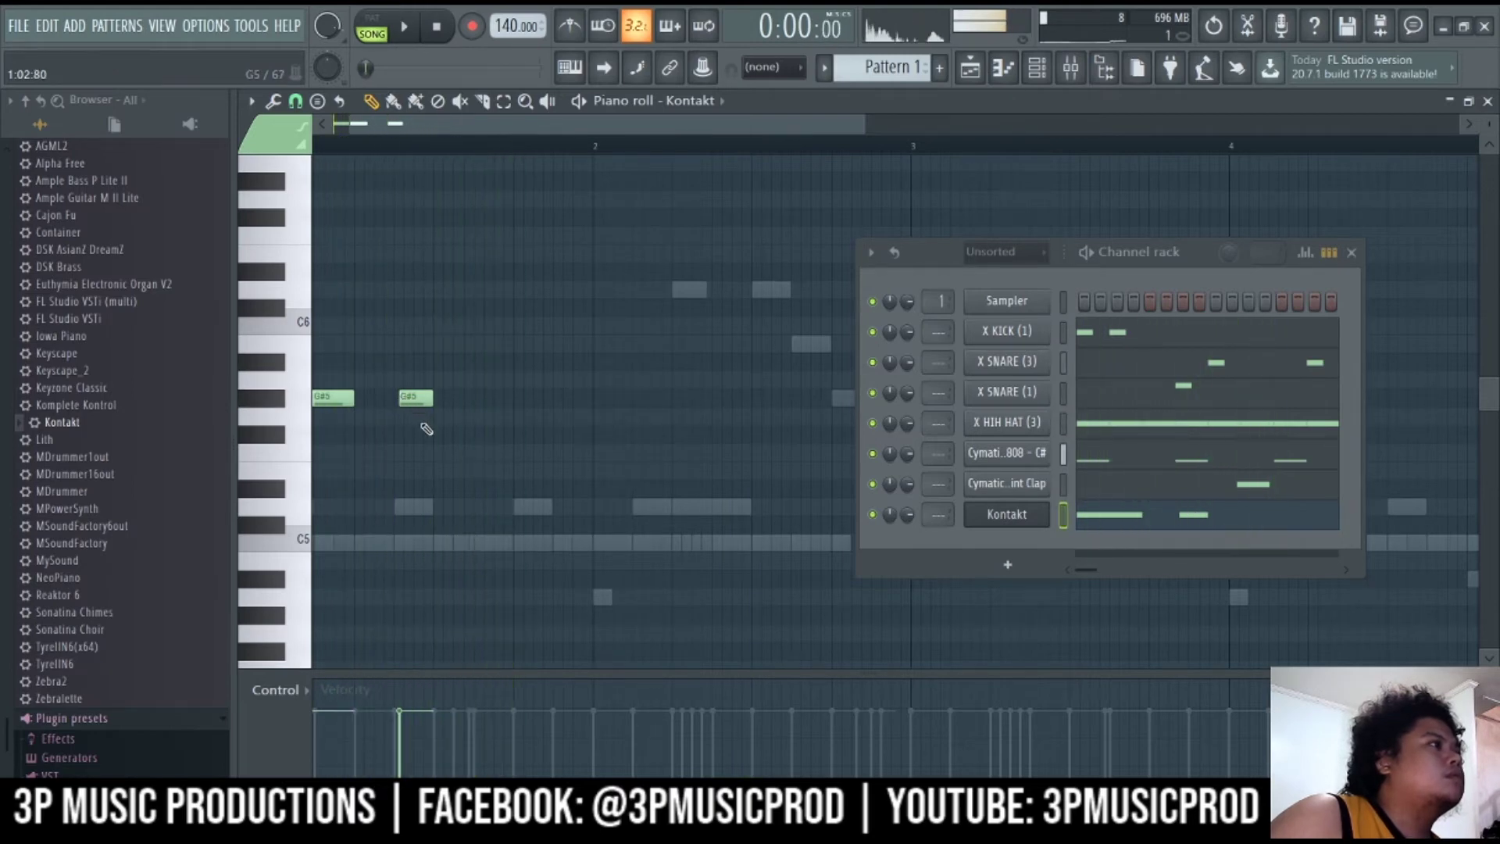
# Mute the clap channel while playing and add a one-beat G#5 Kontakt note on beat 4 of bar 1
pyautogui.scroll(-1, 426, 430)
pyautogui.scroll(-3, 424, 414)
pyautogui.scroll(2, 423, 413)
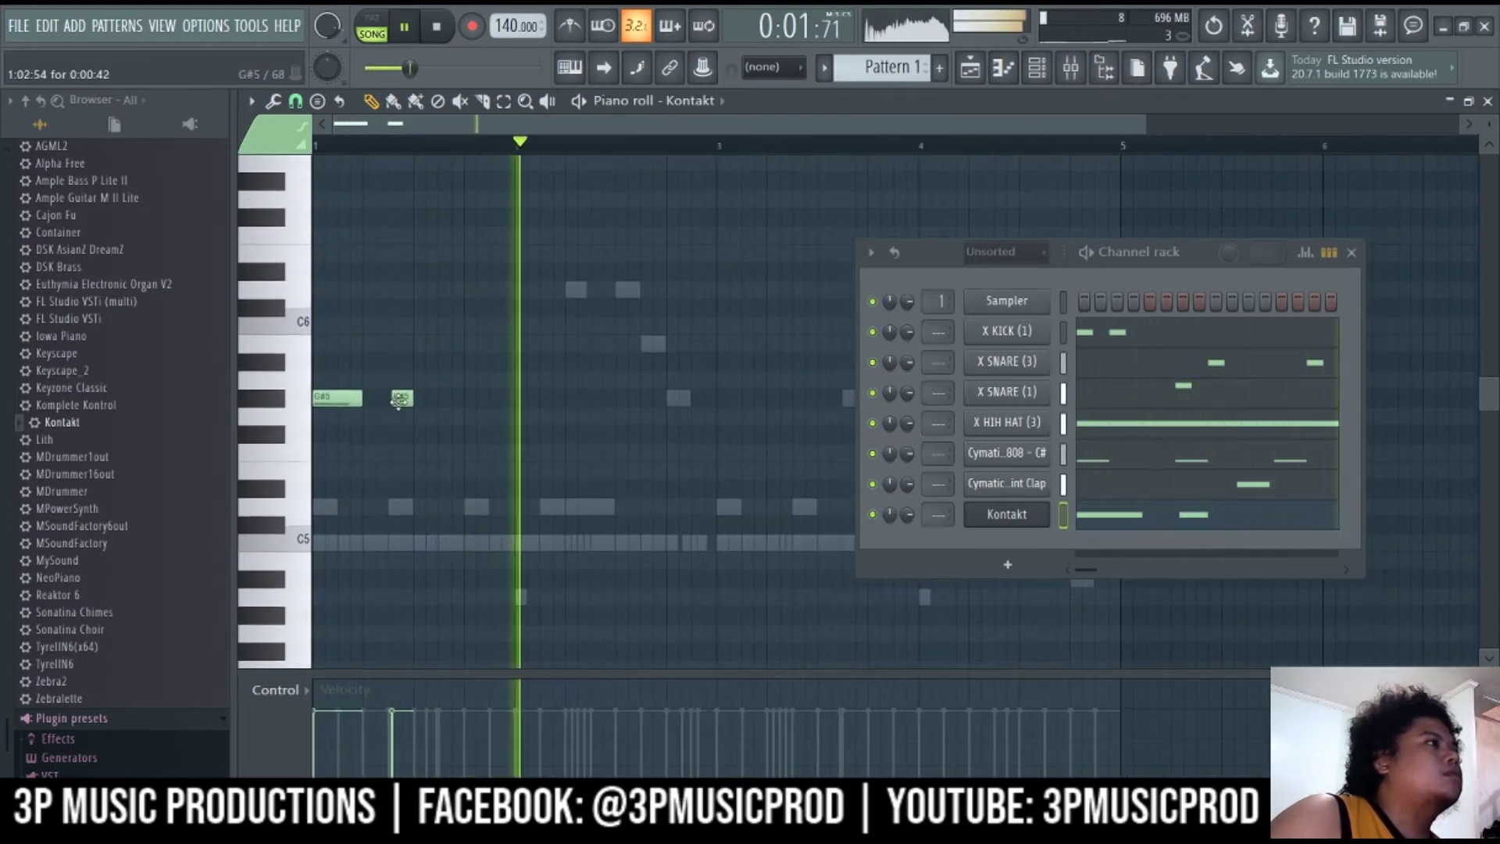
pyautogui.press('space')
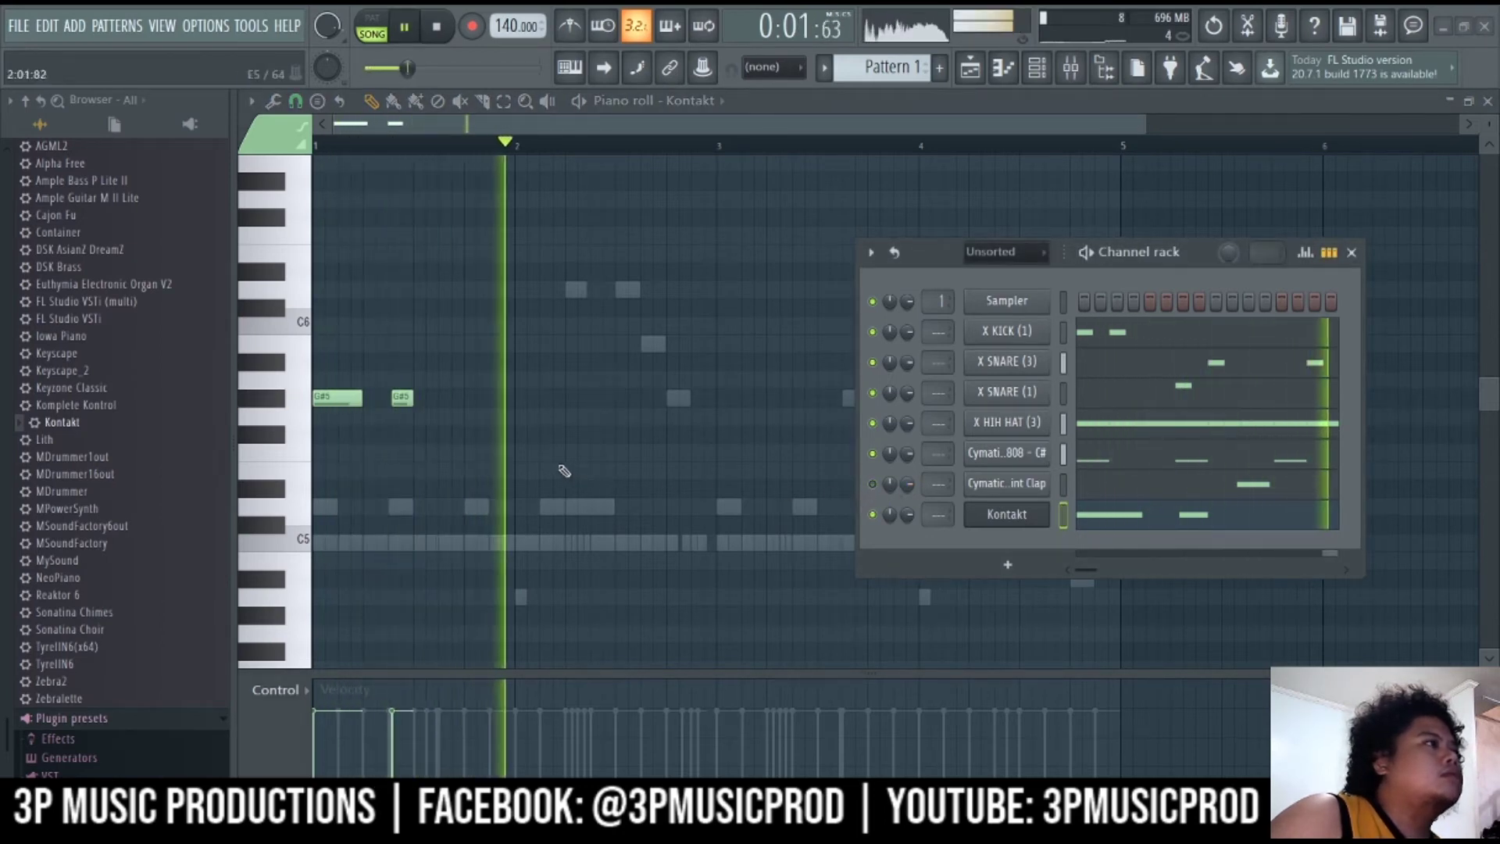
pyautogui.press('space')
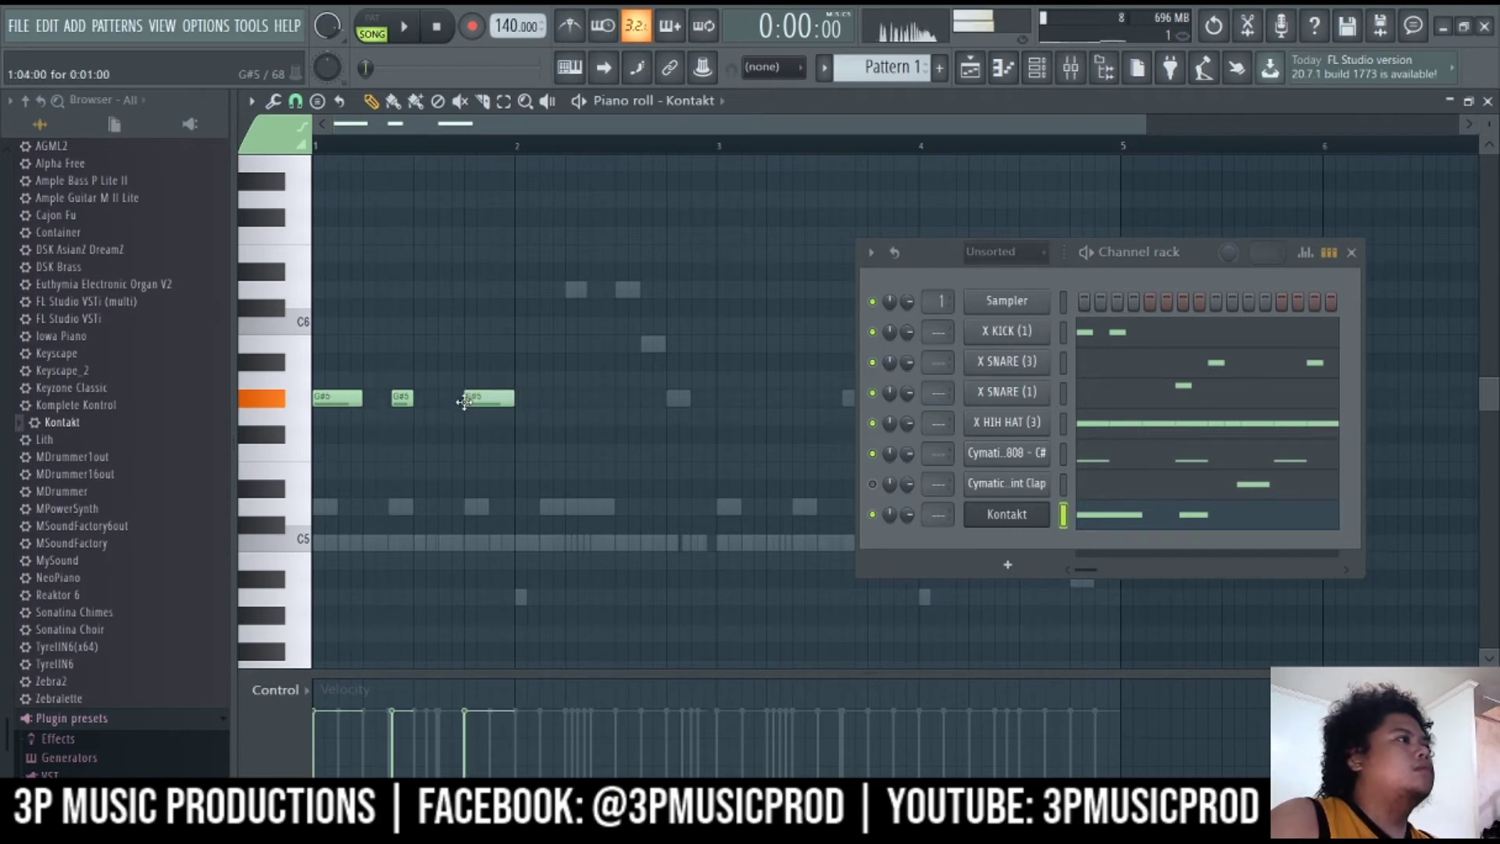
# Move the third G#5 Kontakt note to beat 2 of bar 2, checking its timing against the playing beat
pyautogui.press('space')
pyautogui.moveTo(482, 400); pyautogui.dragTo(609, 402)
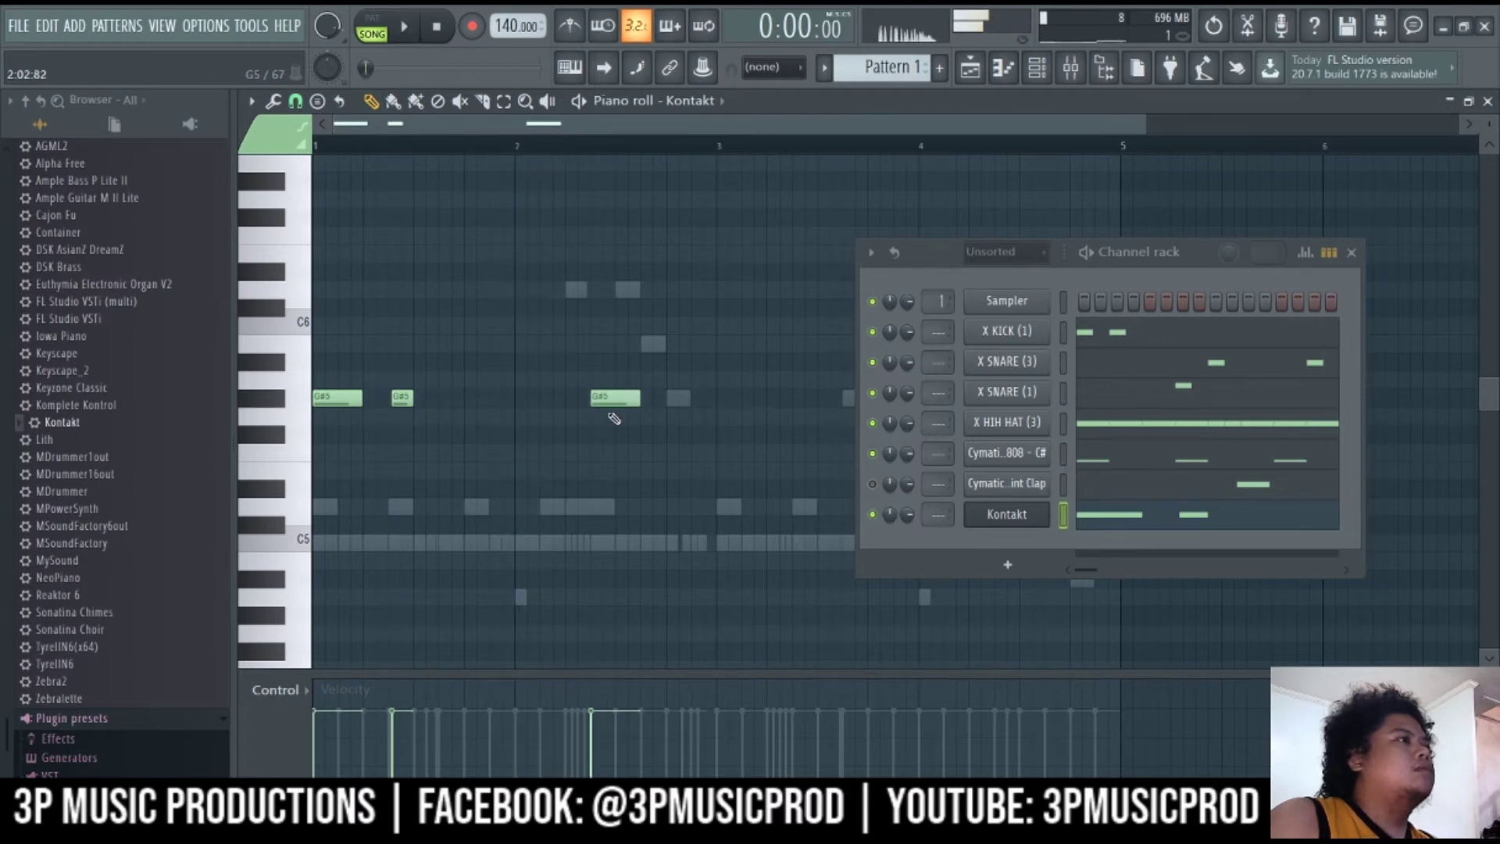
pyautogui.press('space')
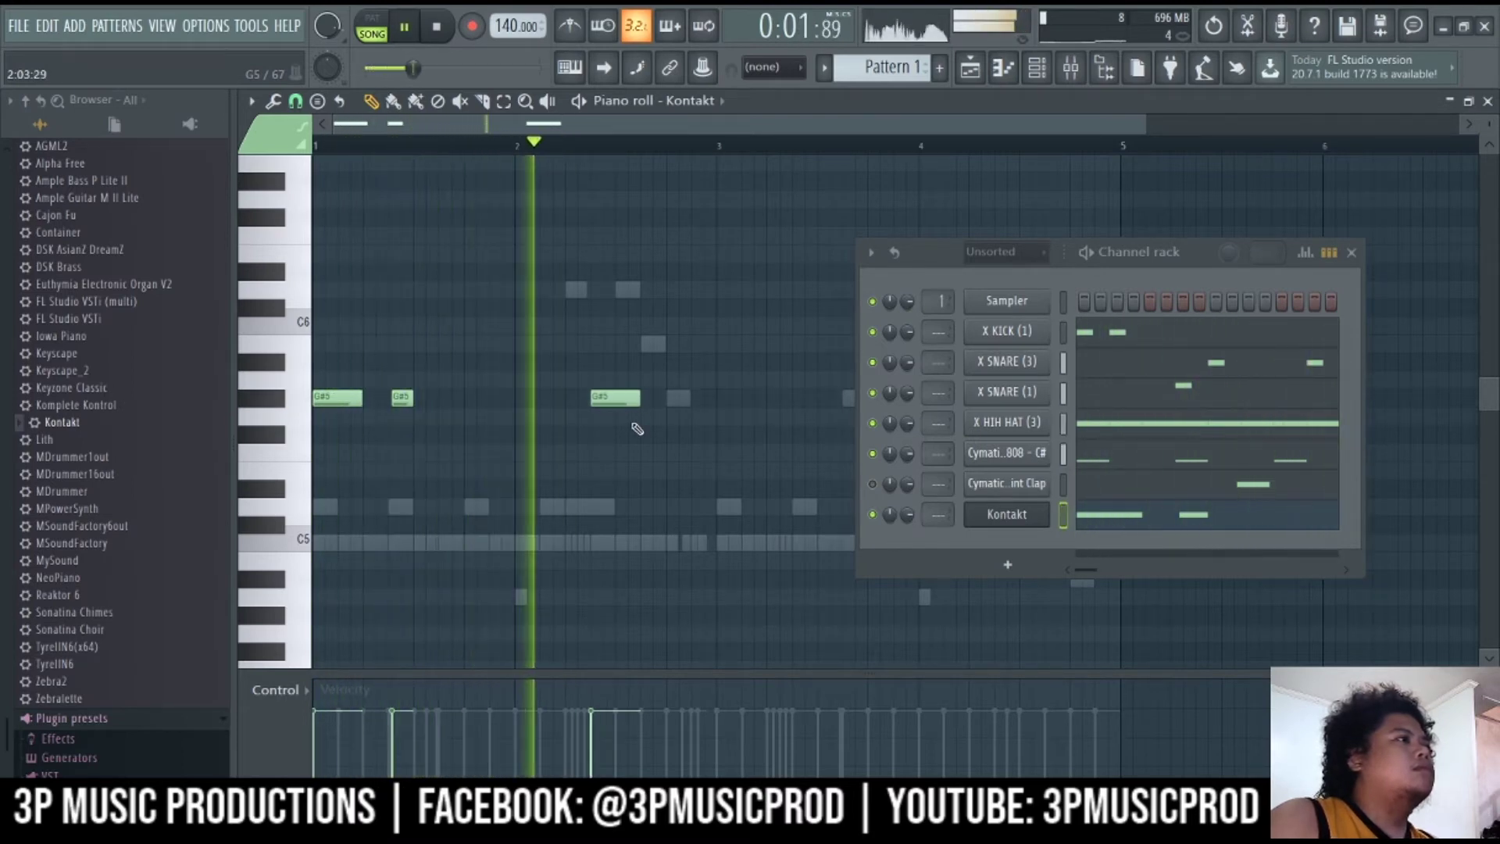
pyautogui.press('space')
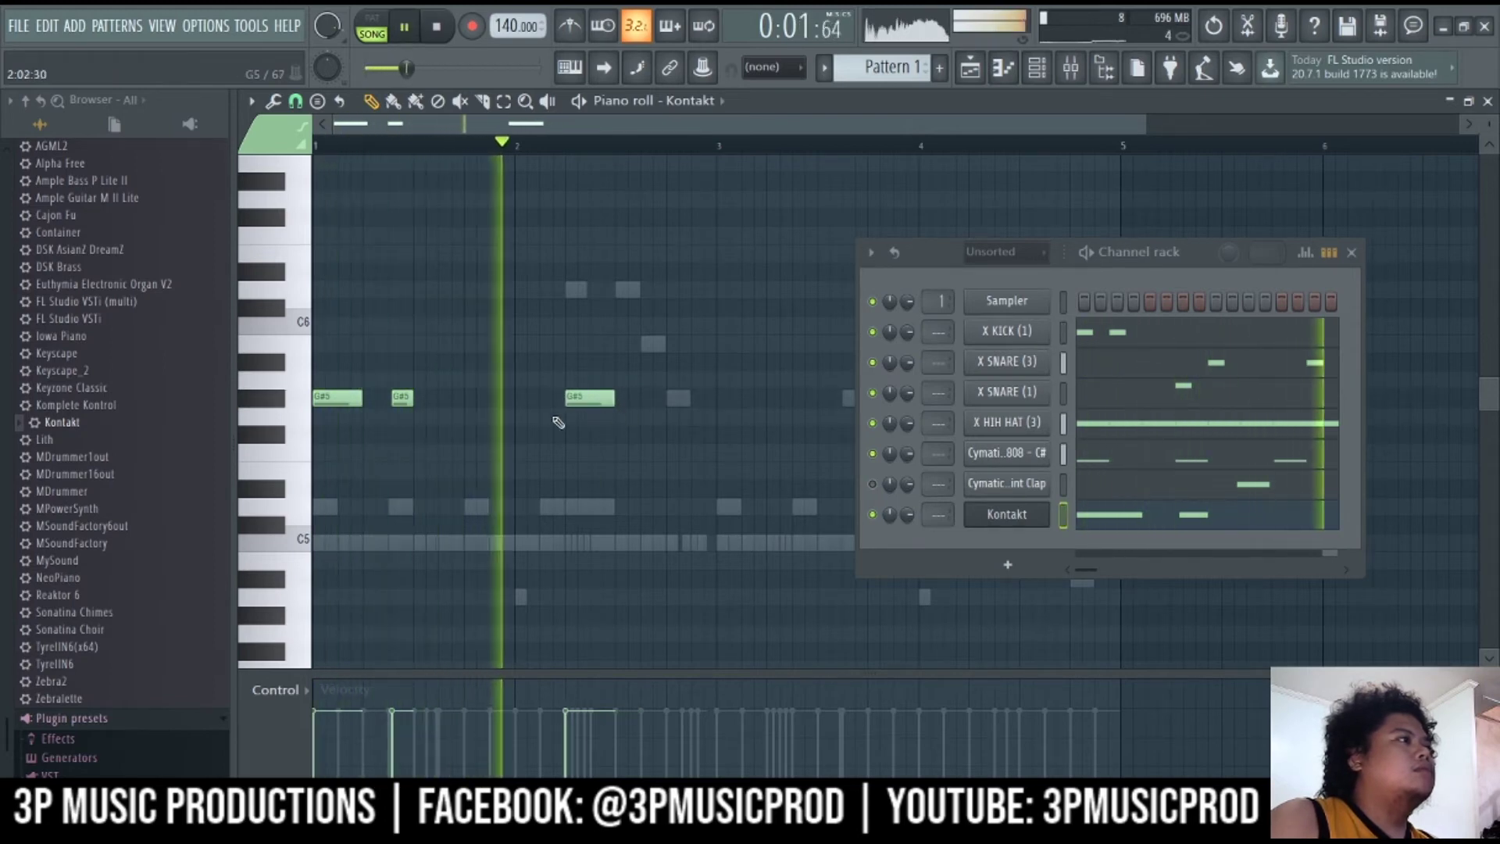
# Add a B5 Kontakt note at 2:03:54 and lengthen it to nearly one beat
pyautogui.press('space')
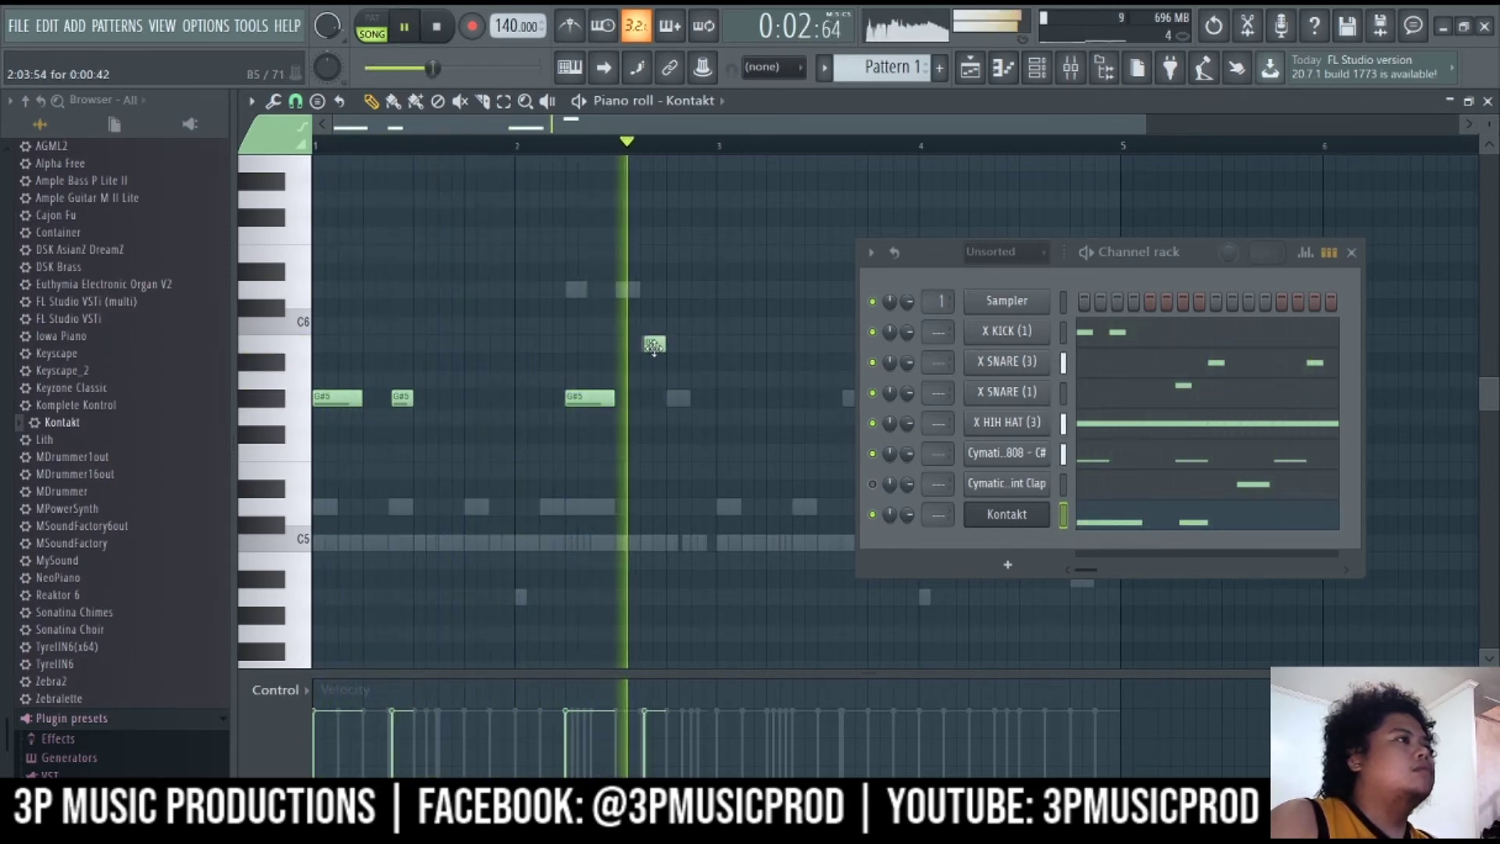
pyautogui.press('space')
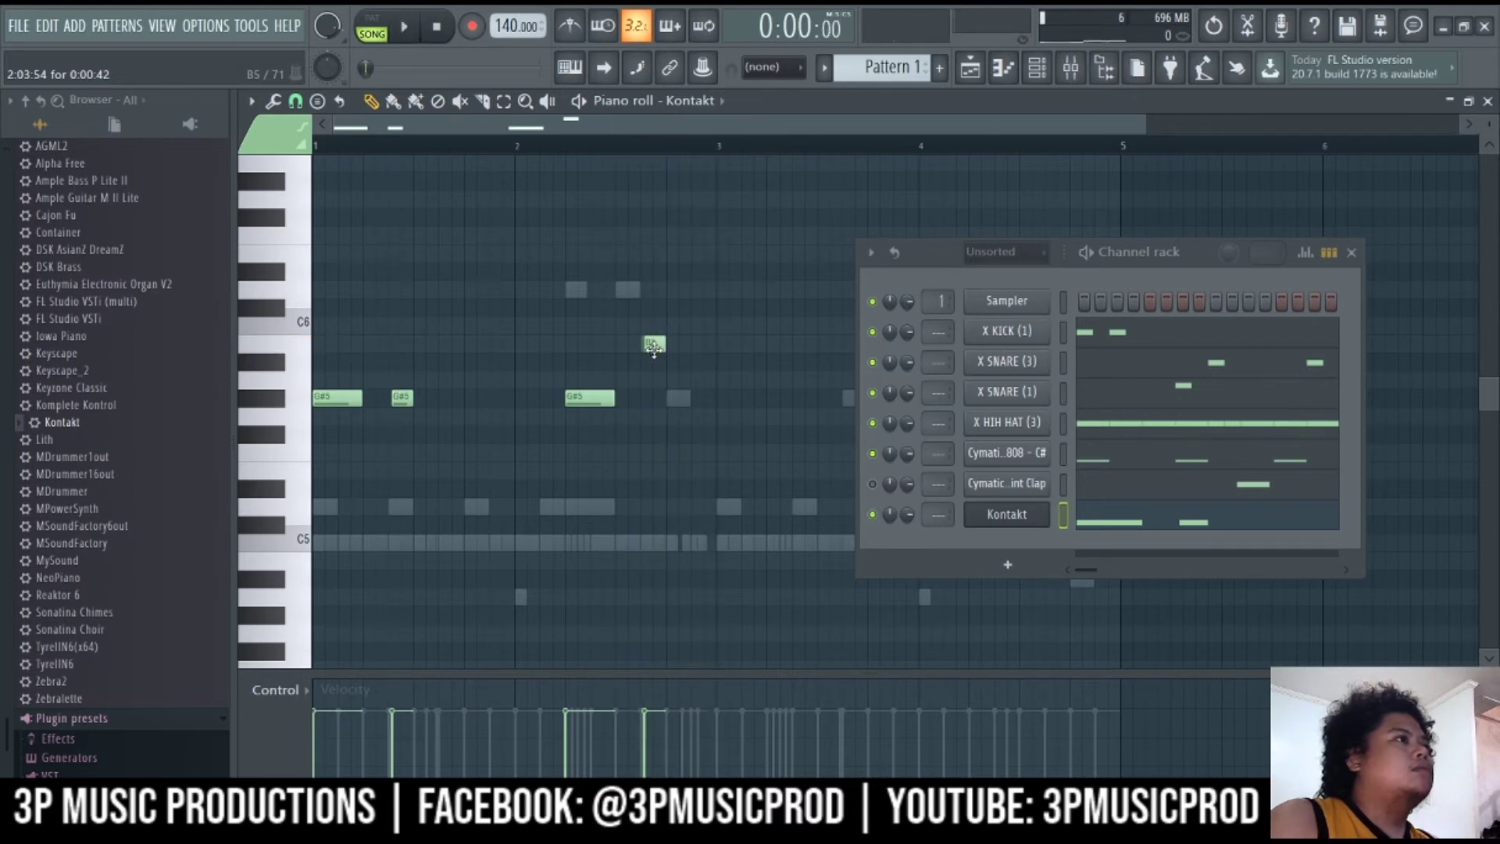
pyautogui.press('space')
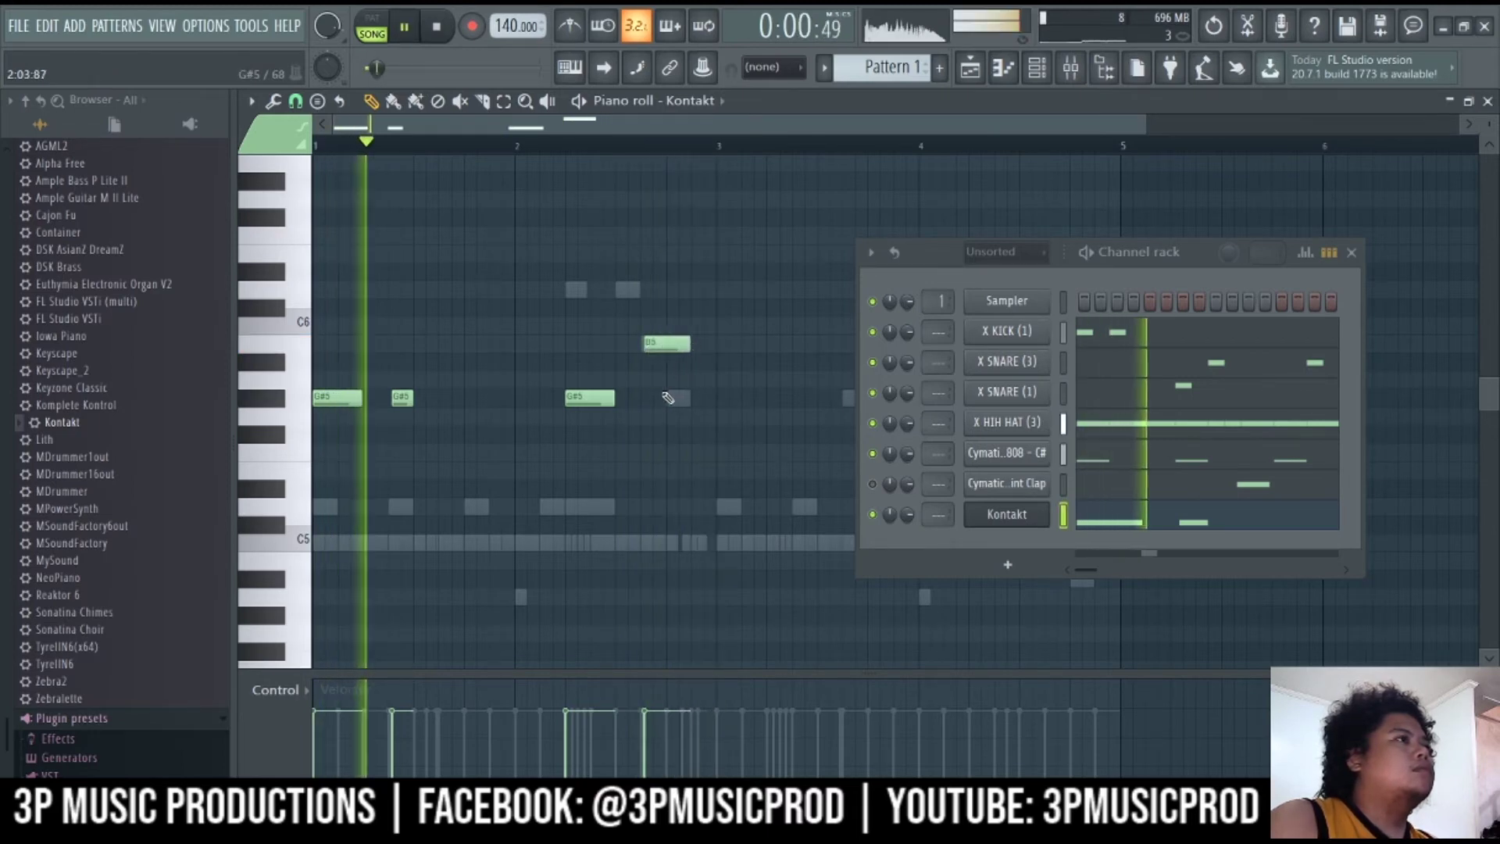
# Duplicate the two-bar Kontakt phrase into bars 3 and 4 and play it back
pyautogui.scroll(-2, 647, 415)
pyautogui.moveTo(641, 442); pyautogui.dragTo(293, 278)
pyautogui.press('b')
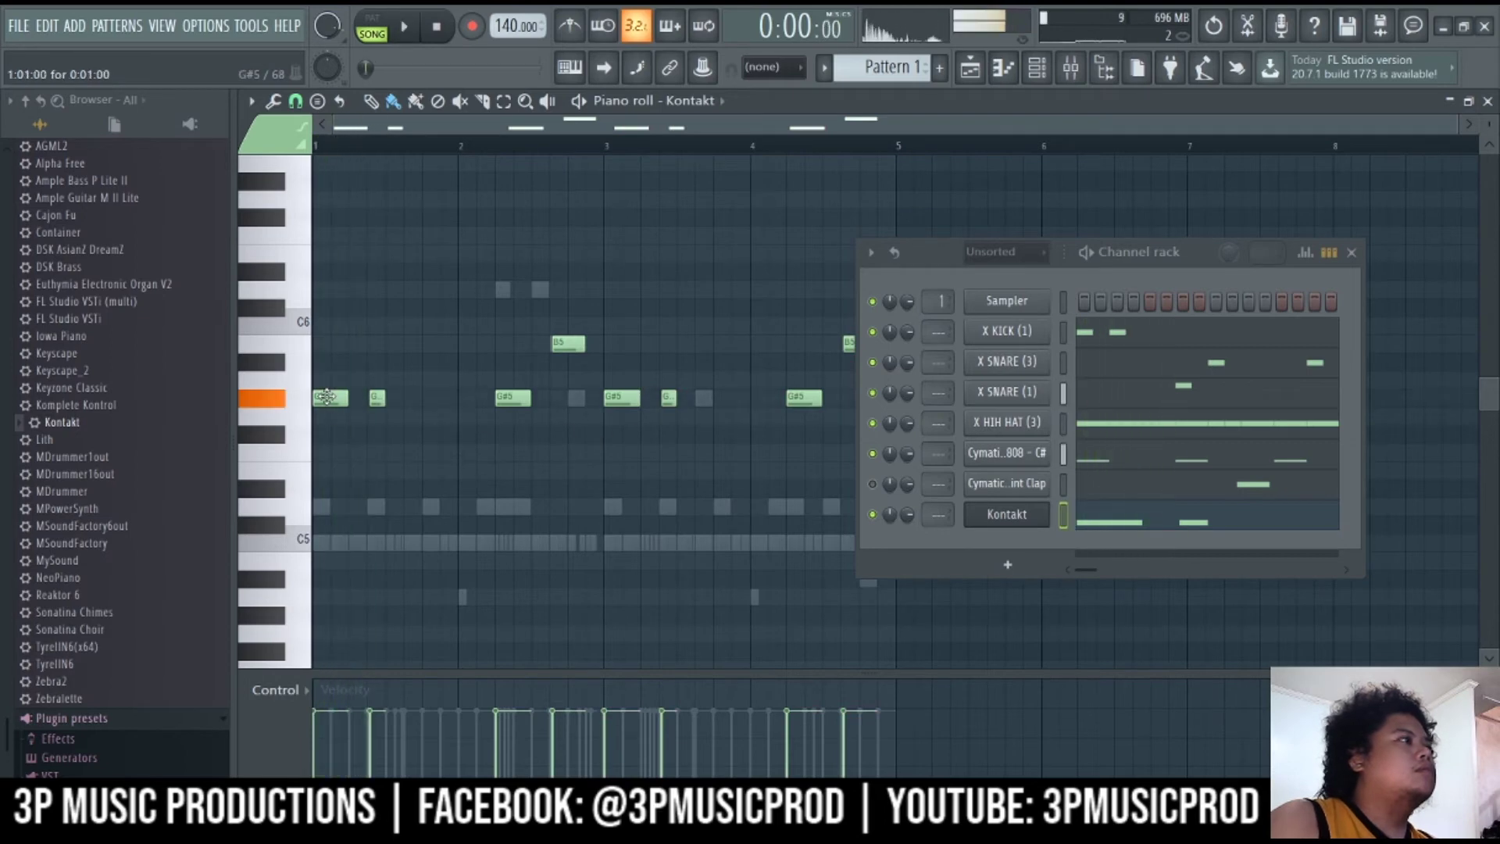
pyautogui.press('space')
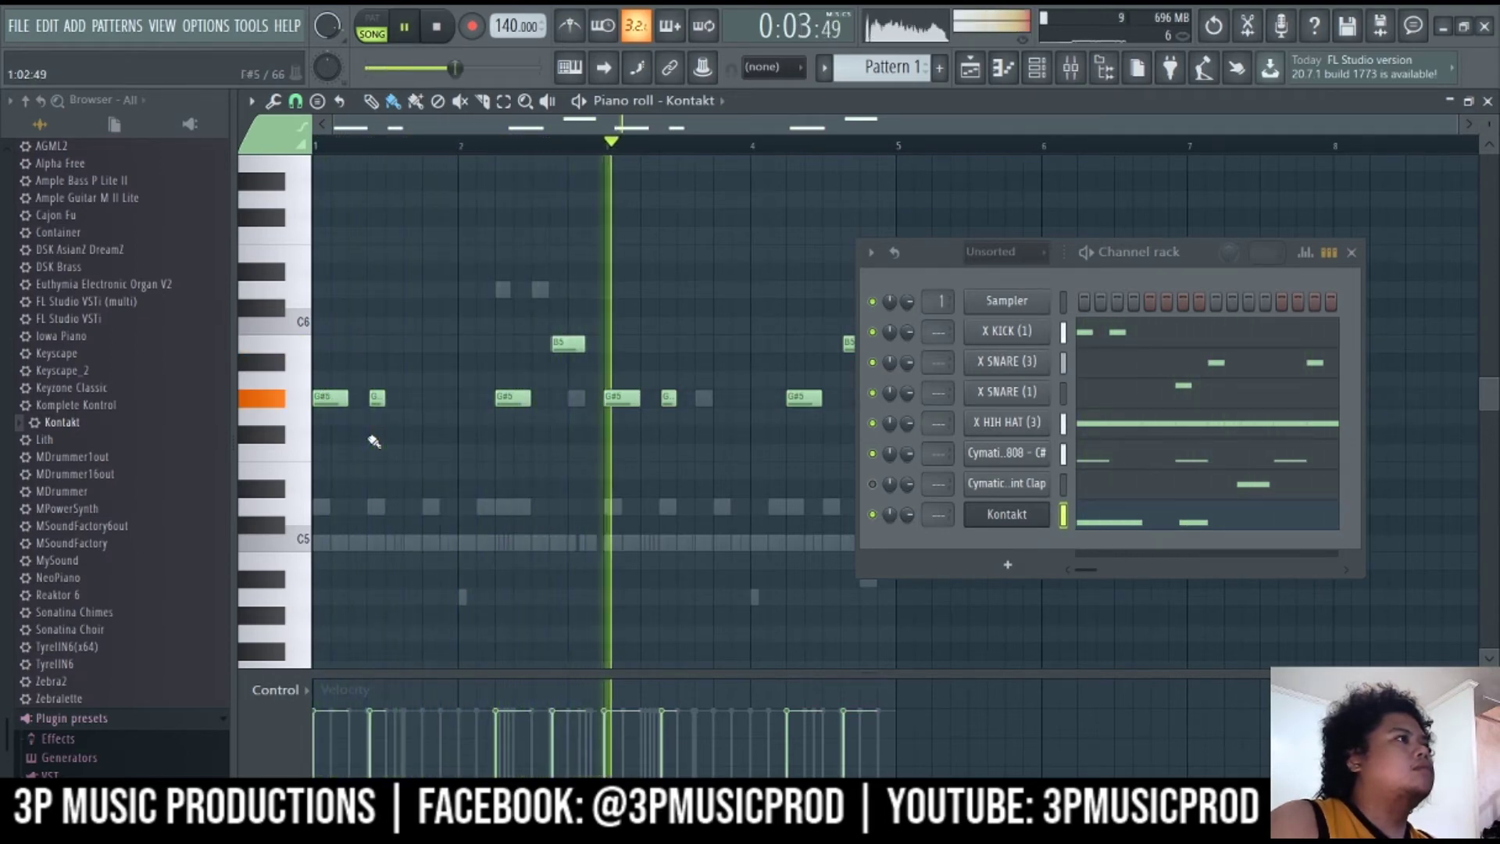
pyautogui.press('space')
# Add matching D#5 harmony notes beneath the G#5 notes in bars 1 and 2
pyautogui.click(332, 488)
pyautogui.press('space')
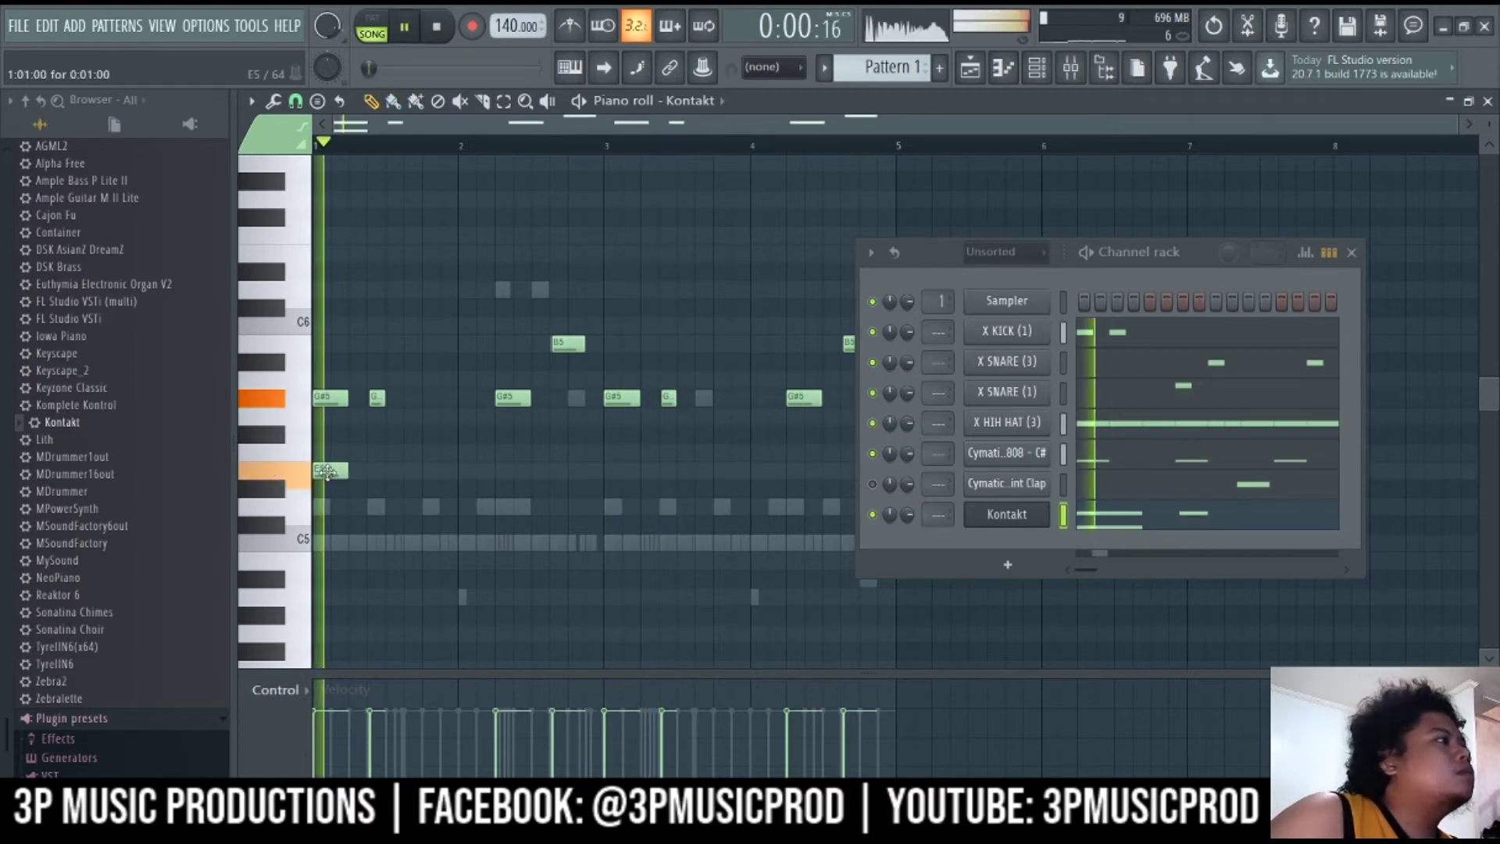
pyautogui.press('space')
pyautogui.click(503, 492)
pyautogui.press('space')
pyautogui.press('space')
# Add an F#5 harmony note beneath the B5 note in bar 2
pyautogui.scroll(5, 559, 349)
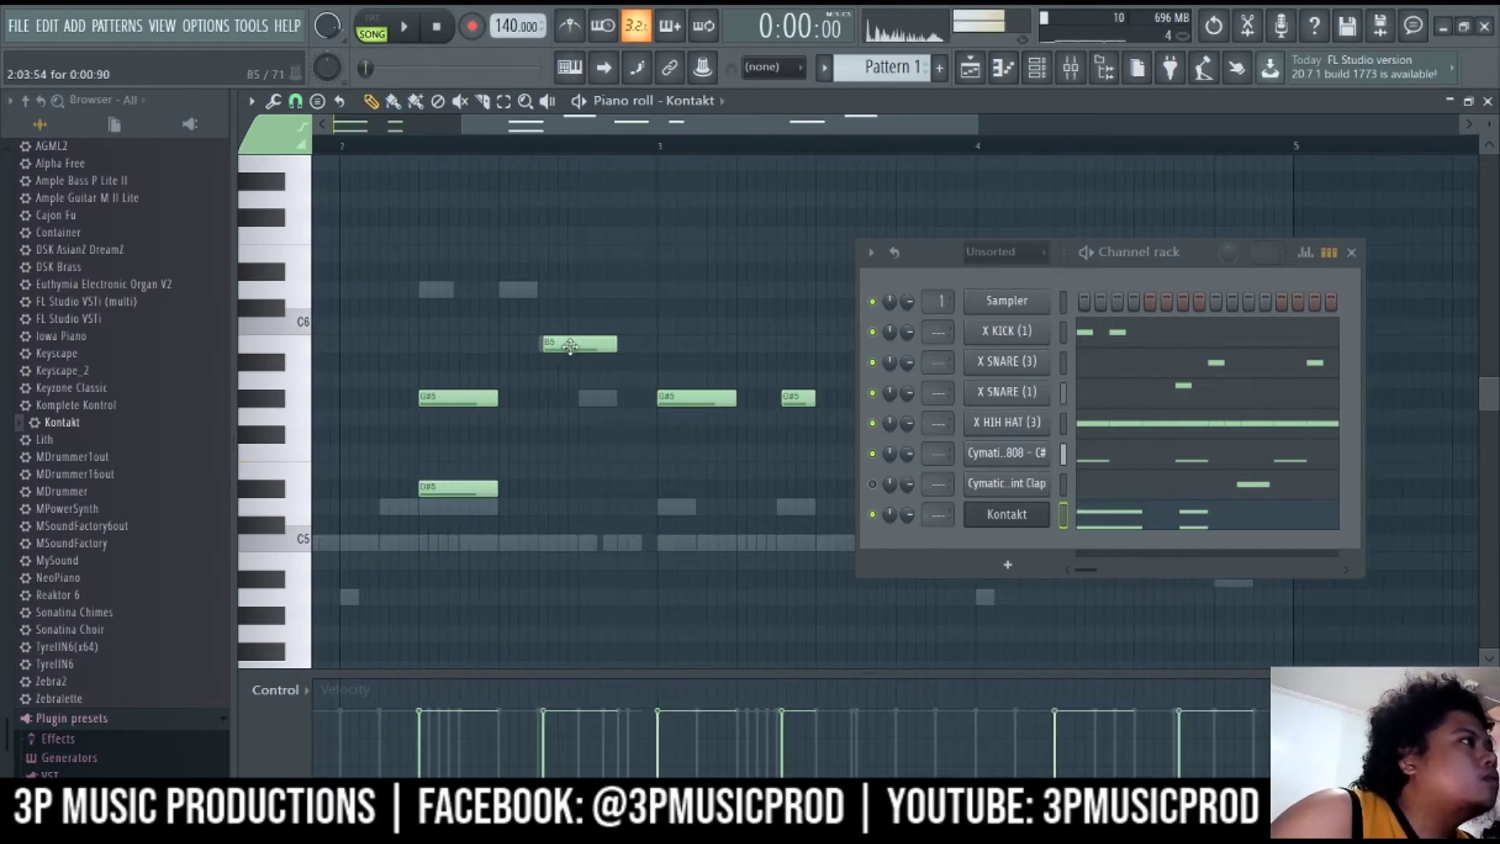
pyautogui.press('space')
pyautogui.scroll(-3, 550, 480)
pyautogui.click(547, 439)
pyautogui.press('space')
# Copy the D#5 and F#5 harmony notes into bars 3 and 4, close the channel rack and play the beat
pyautogui.scroll(-2, 607, 453)
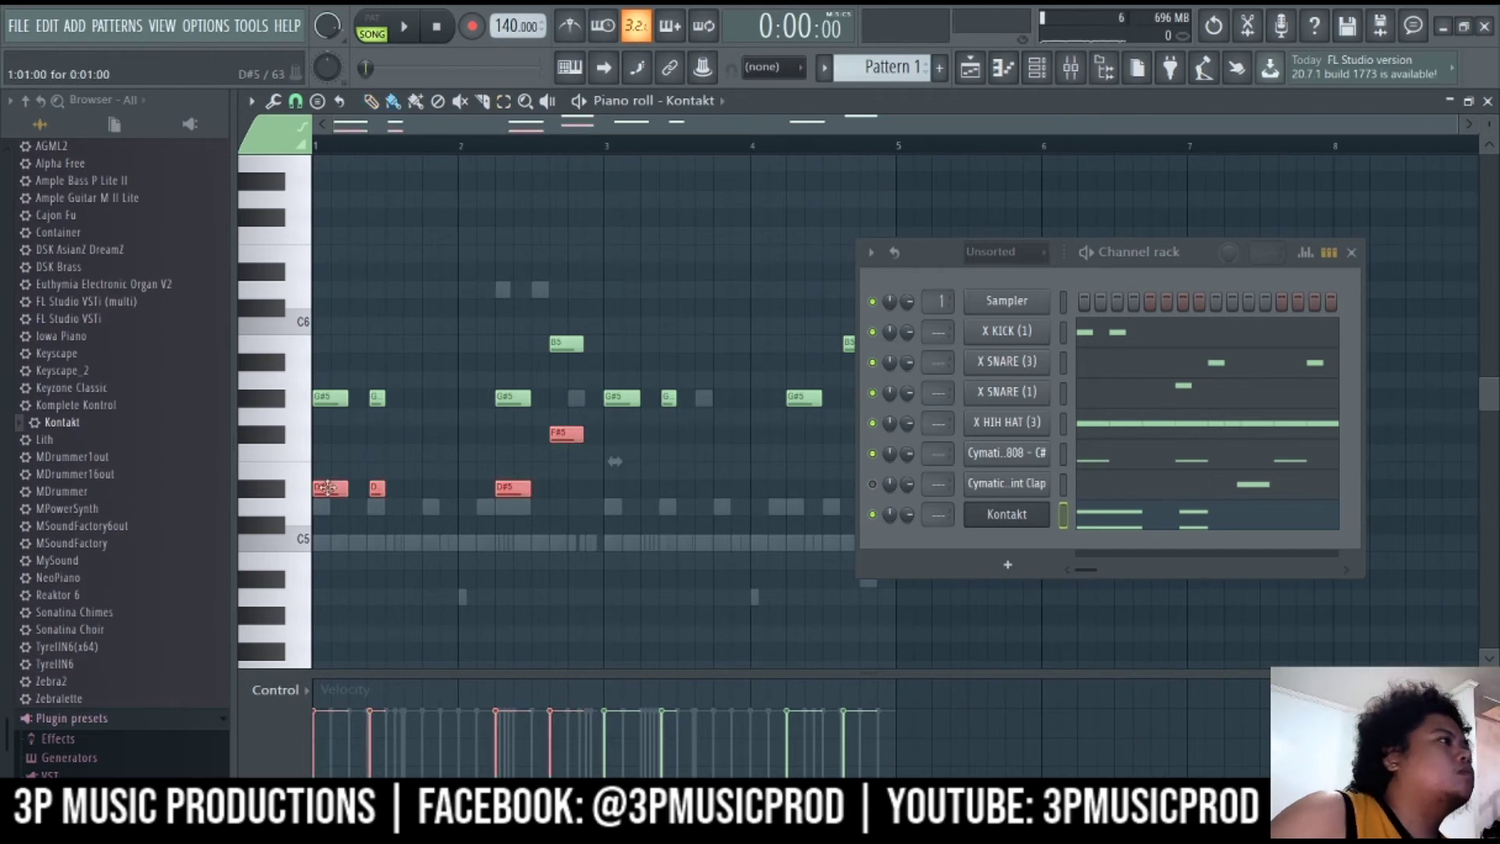
pyautogui.click(1352, 252)
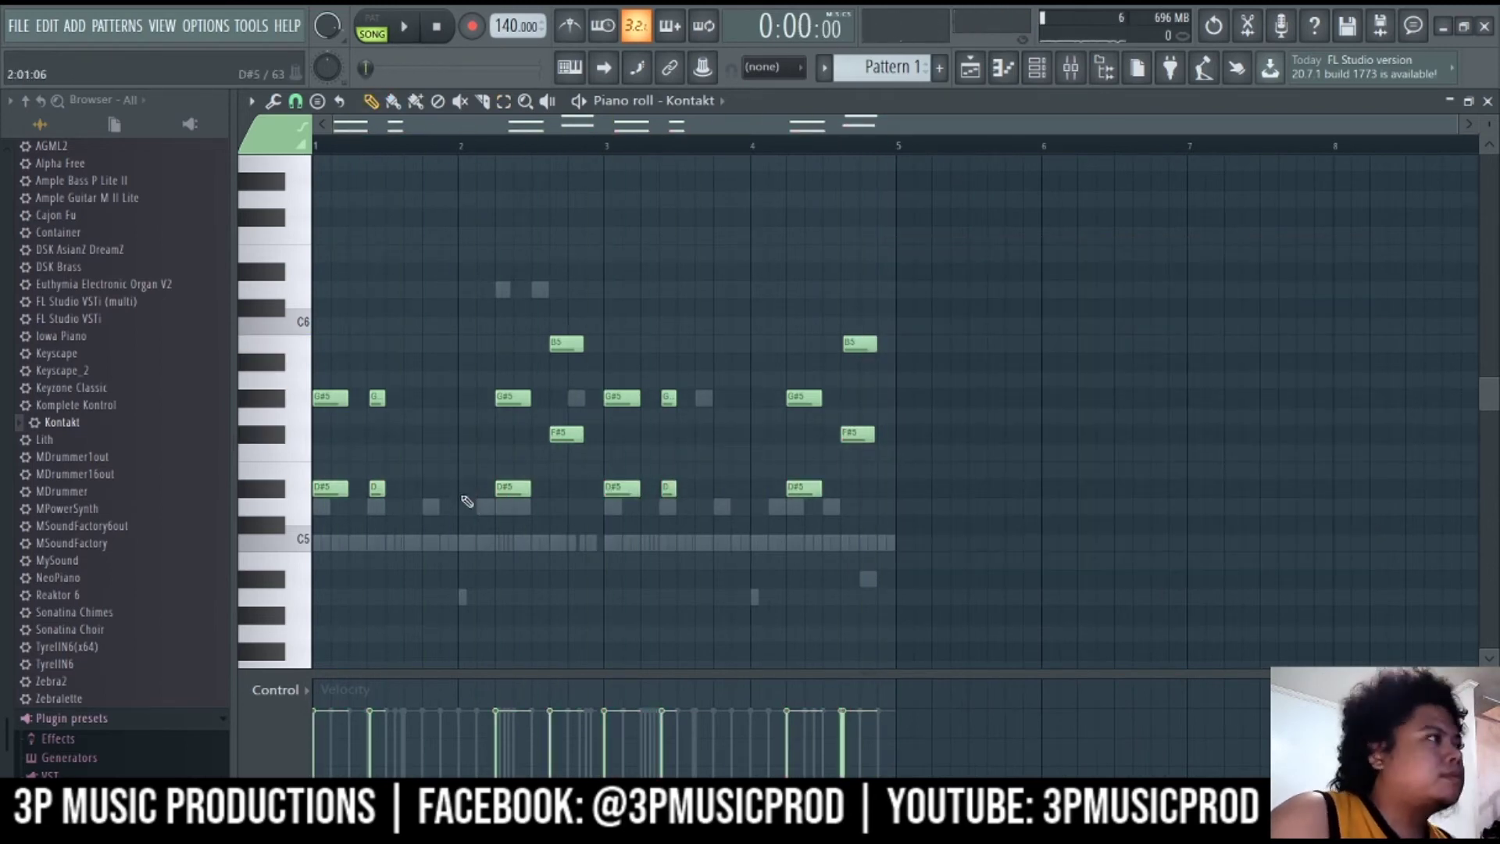
pyautogui.press('space')
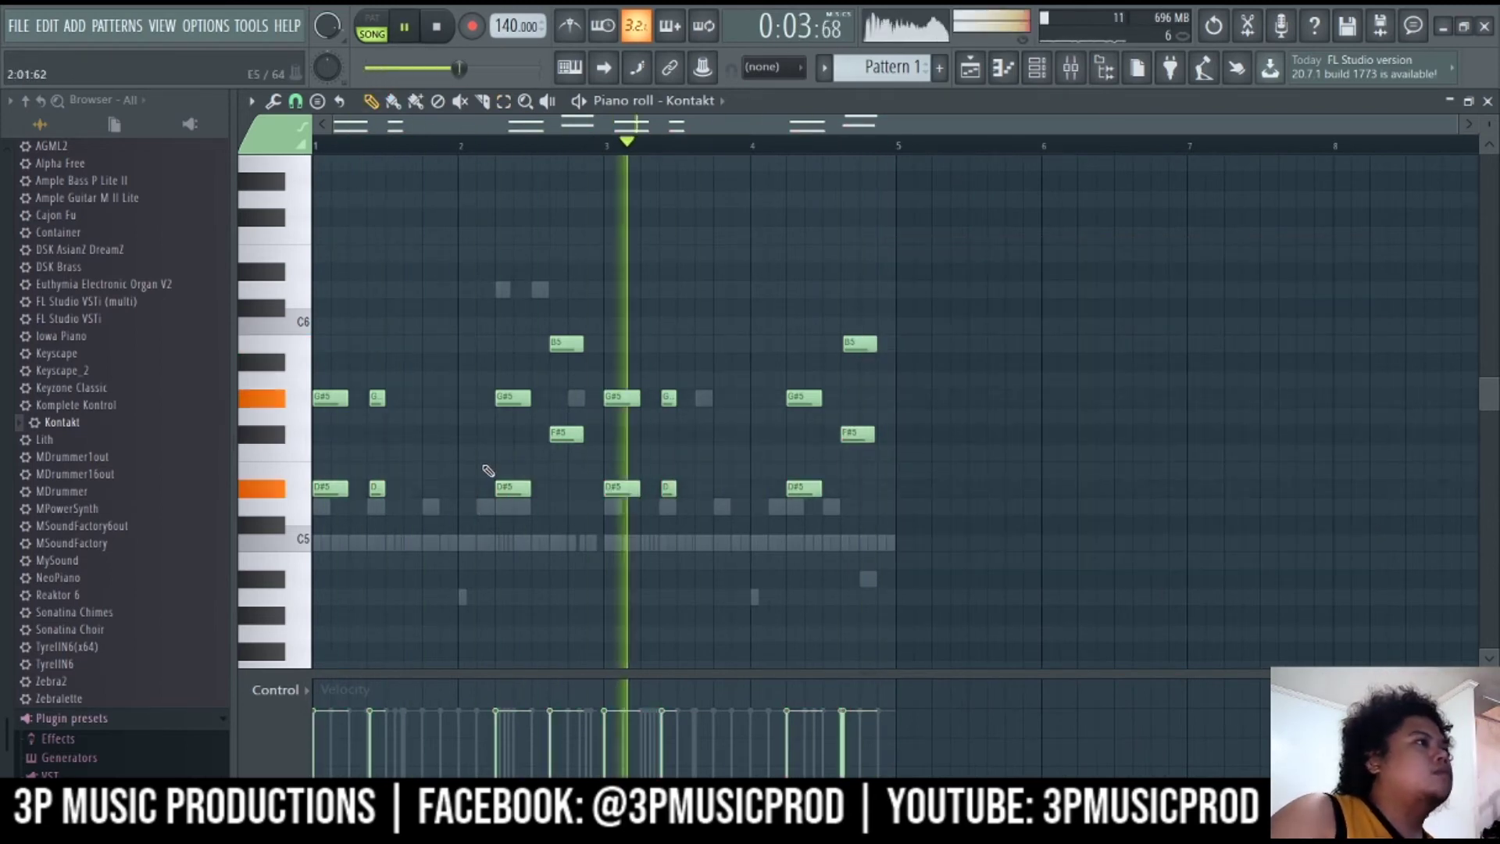
# Add C#5 notes beneath the D#5 notes in bars 1 and 2, and a D#5 note beneath the F#5 in bar 2
pyautogui.moveTo(332, 562); pyautogui.dragTo(325, 615)
pyautogui.press('space')
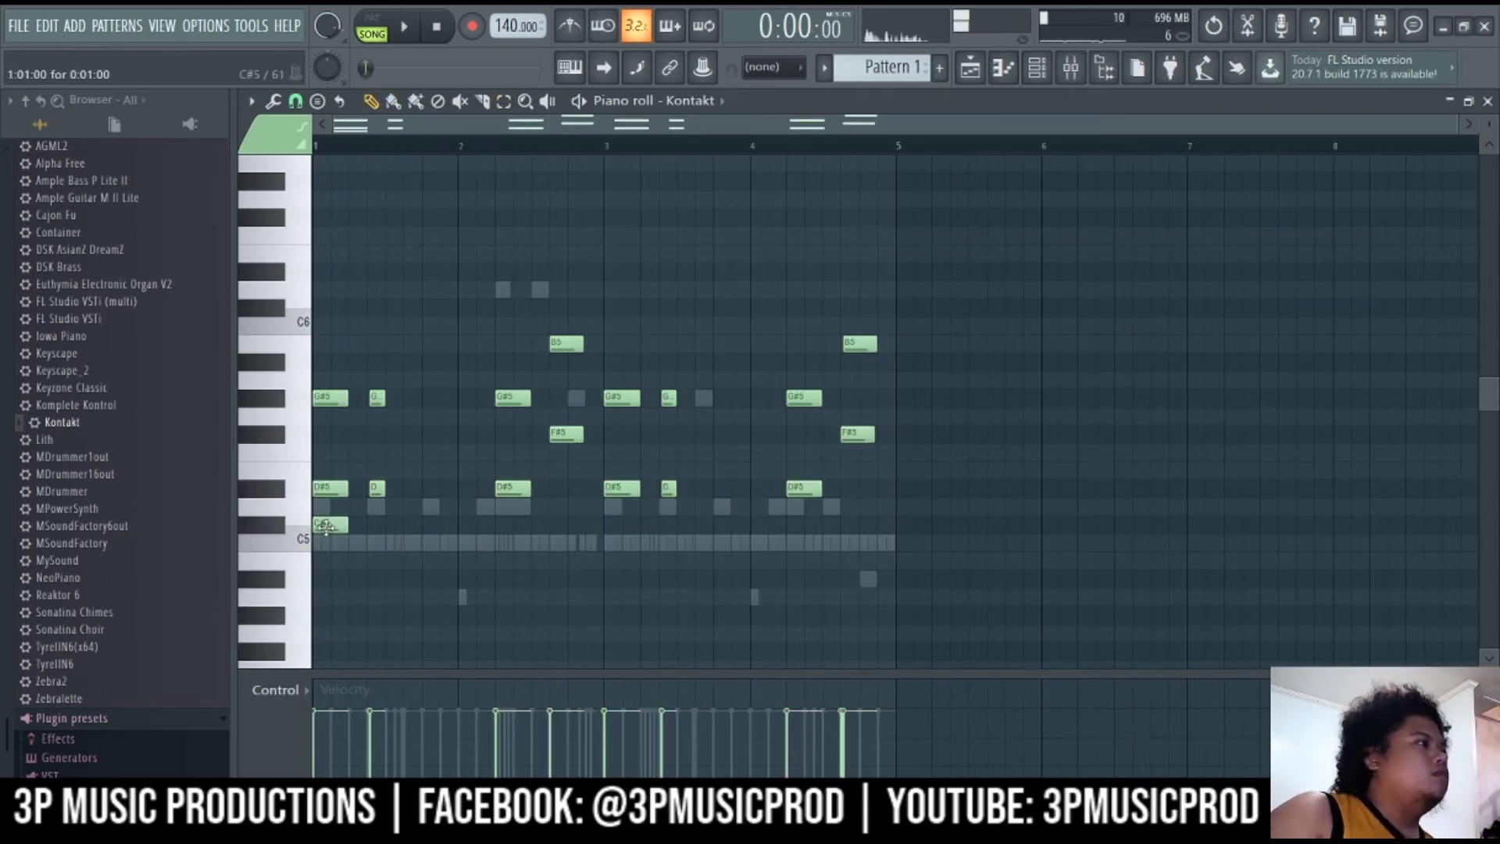
pyautogui.keyDown('ctrl'); pyautogui.scroll(3, 549, 487); pyautogui.keyUp('ctrl')
pyautogui.click(549, 486)
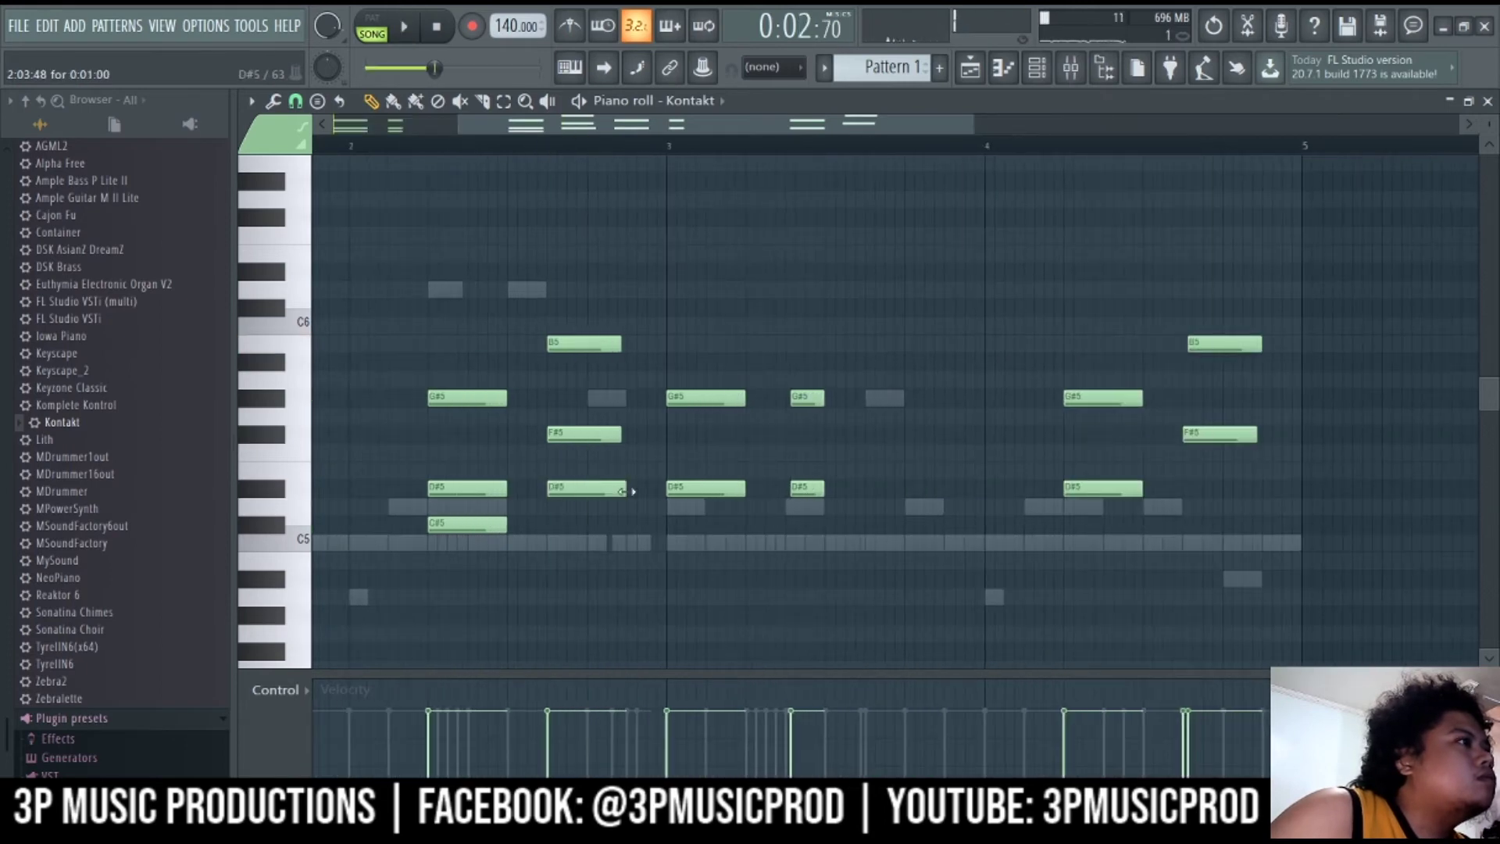
pyautogui.press('space')
# Copy the C#5 notes into bars 3 and 4 and the D#5 beneath F#5 into bar 4
pyautogui.keyDown('ctrl'); pyautogui.scroll(-3, 634, 491); pyautogui.keyUp('ctrl')
pyautogui.keyDown('shift'); pyautogui.moveTo(396, 526); pyautogui.dragTo(616, 525); pyautogui.keyUp('shift')
pyautogui.keyDown('ctrl'); pyautogui.scroll(3, 616, 516); pyautogui.keyUp('ctrl')
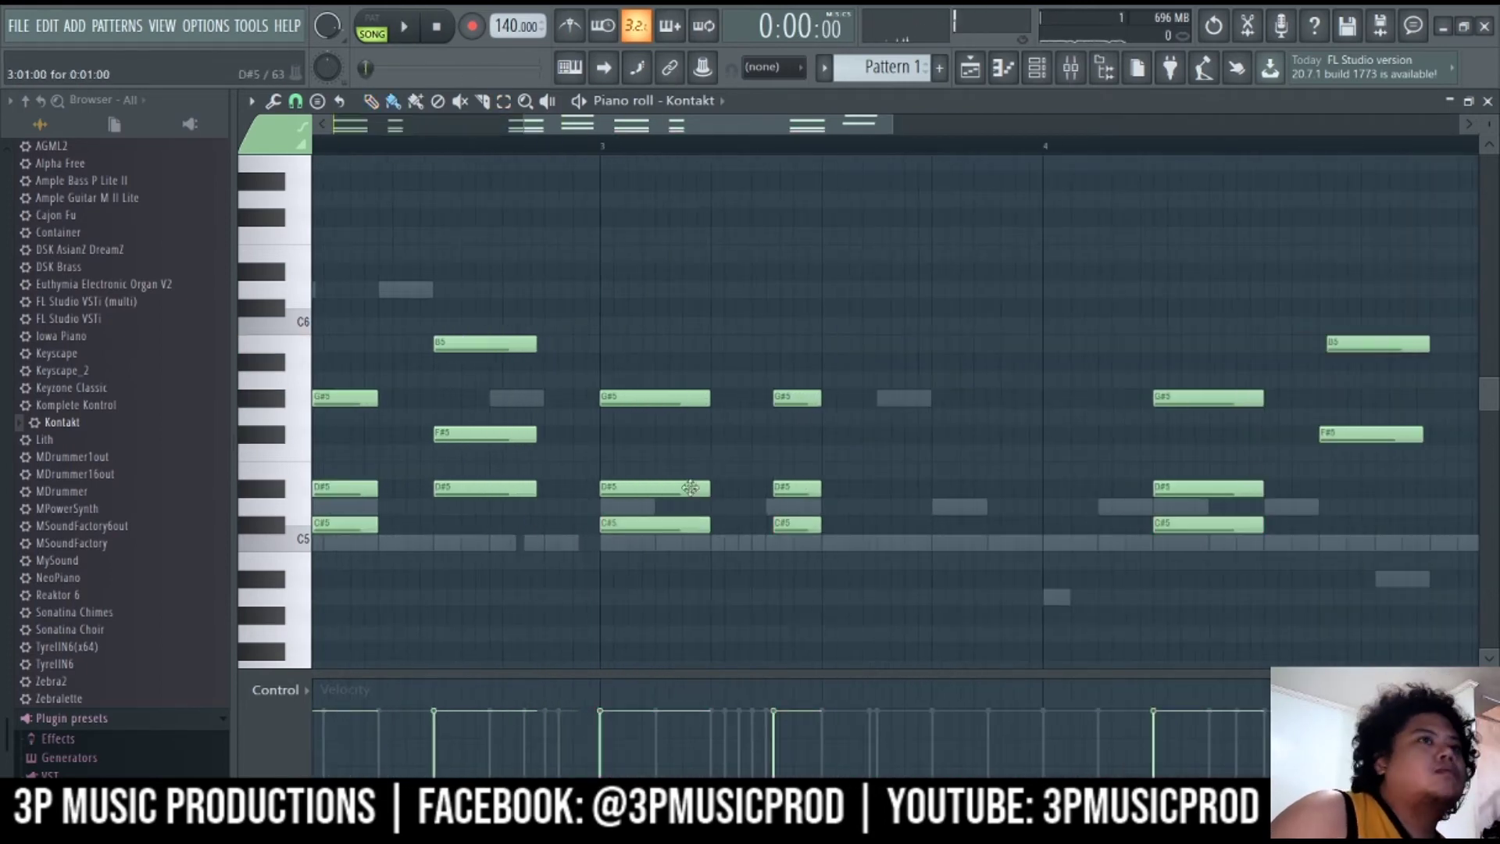
pyautogui.keyDown('shift'); pyautogui.moveTo(477, 489); pyautogui.dragTo(1164, 488); pyautogui.keyUp('shift')
pyautogui.keyDown('ctrl'); pyautogui.scroll(-2, 1204, 523); pyautogui.keyUp('ctrl')
pyautogui.keyDown('ctrl'); pyautogui.scroll(-2, 815, 569); pyautogui.keyUp('ctrl')
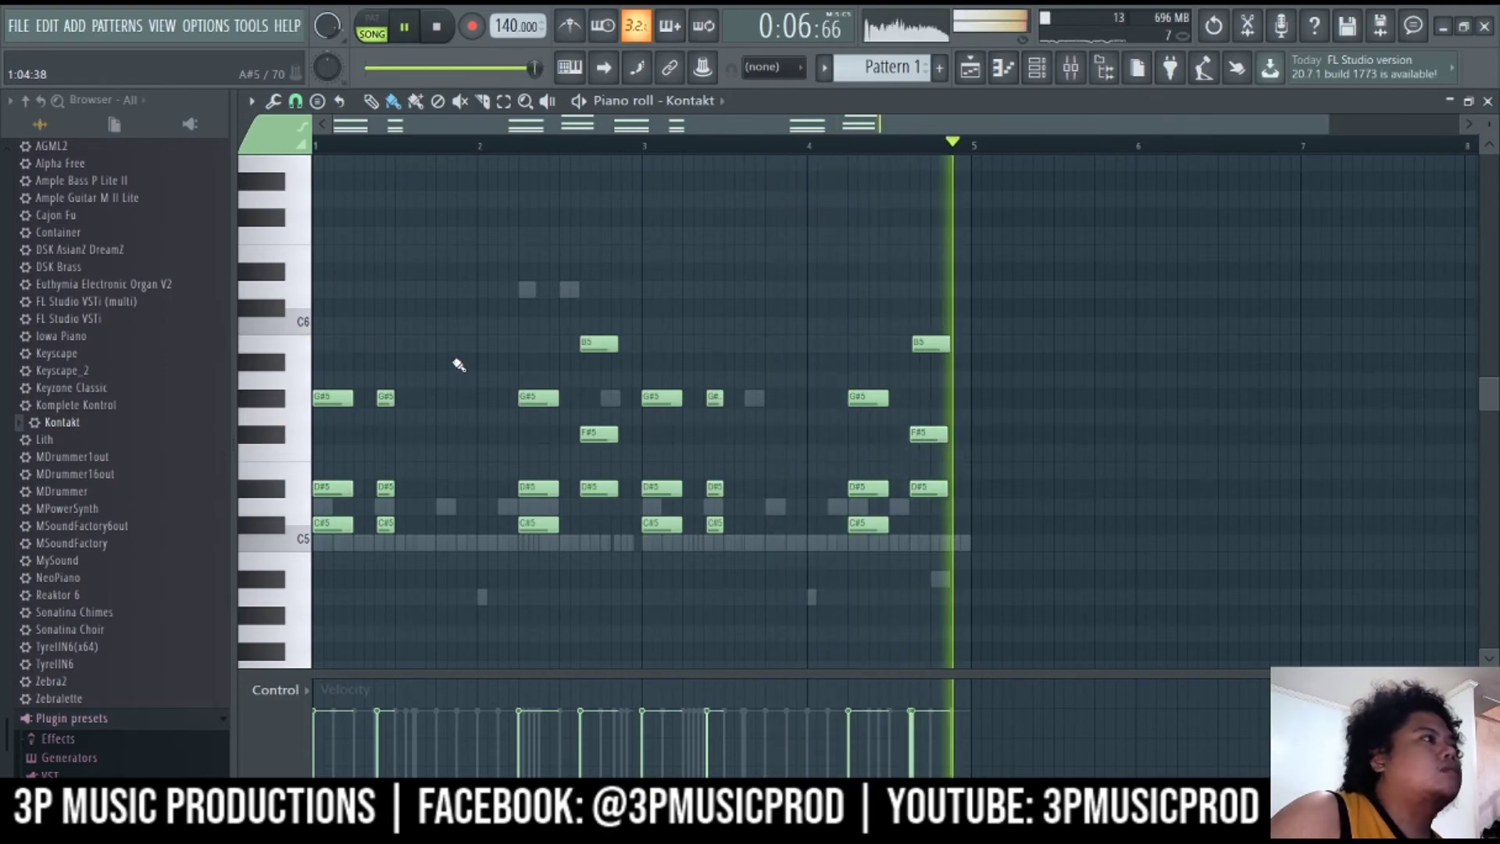
# Return to the playlist and add a second Kontakt instance as a new channel
pyautogui.click(1488, 102)
pyautogui.moveTo(1037, 187); pyautogui.dragTo(860, 205)
pyautogui.click(1349, 200)
pyautogui.click(1038, 68)
pyautogui.moveTo(63, 423); pyautogui.dragTo(1007, 547)
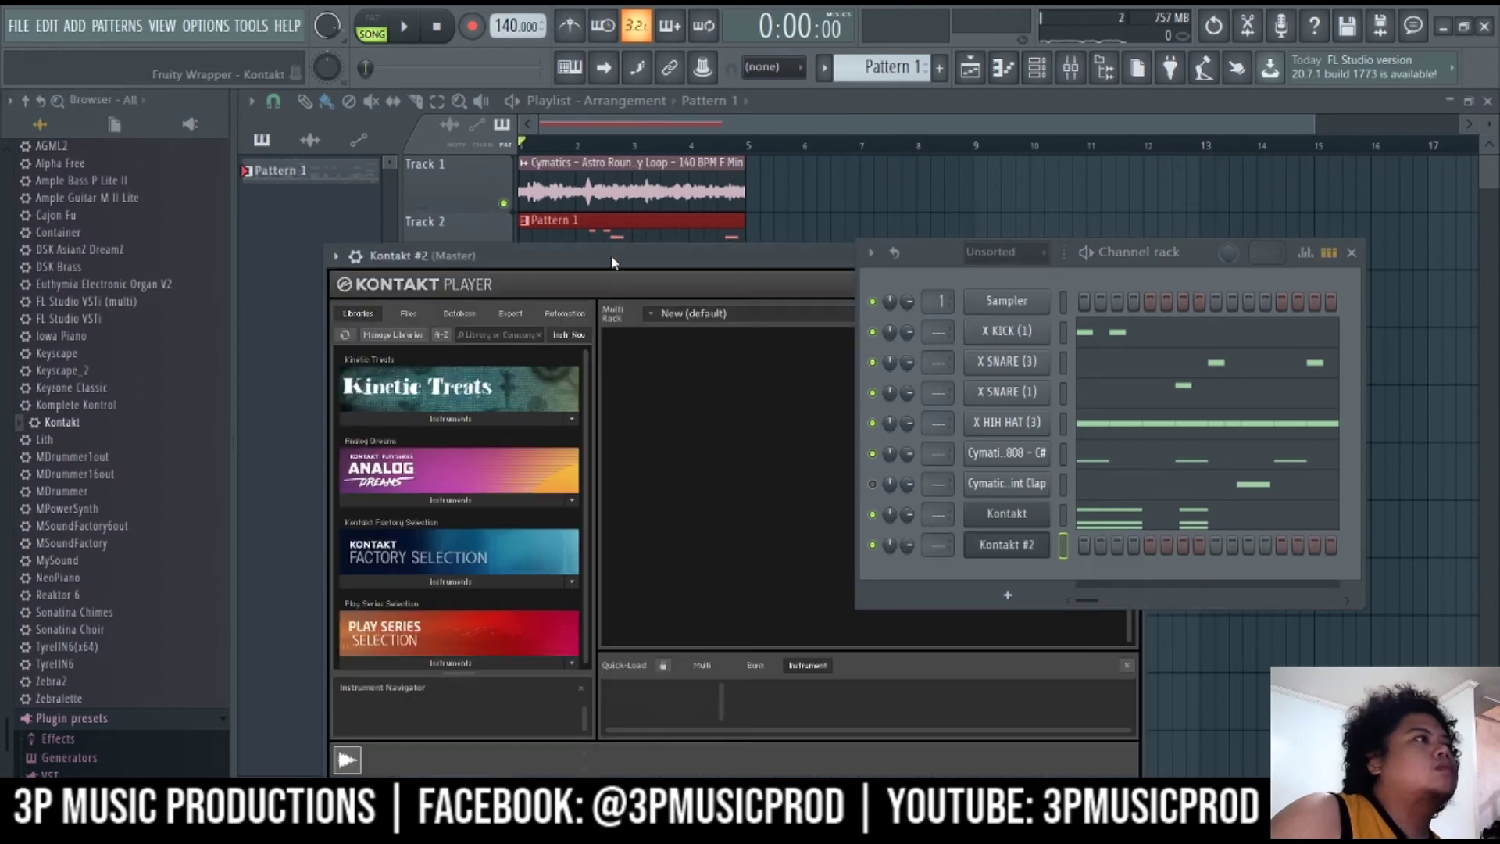
# Load the Hybrid Keys instrument from Play Series Selection into Kontakt #2, choose a snapshot and close the plugin window
pyautogui.moveTo(611, 255); pyautogui.dragTo(550, 165)
pyautogui.scroll(-2, 443, 550)
pyautogui.click(1037, 68)
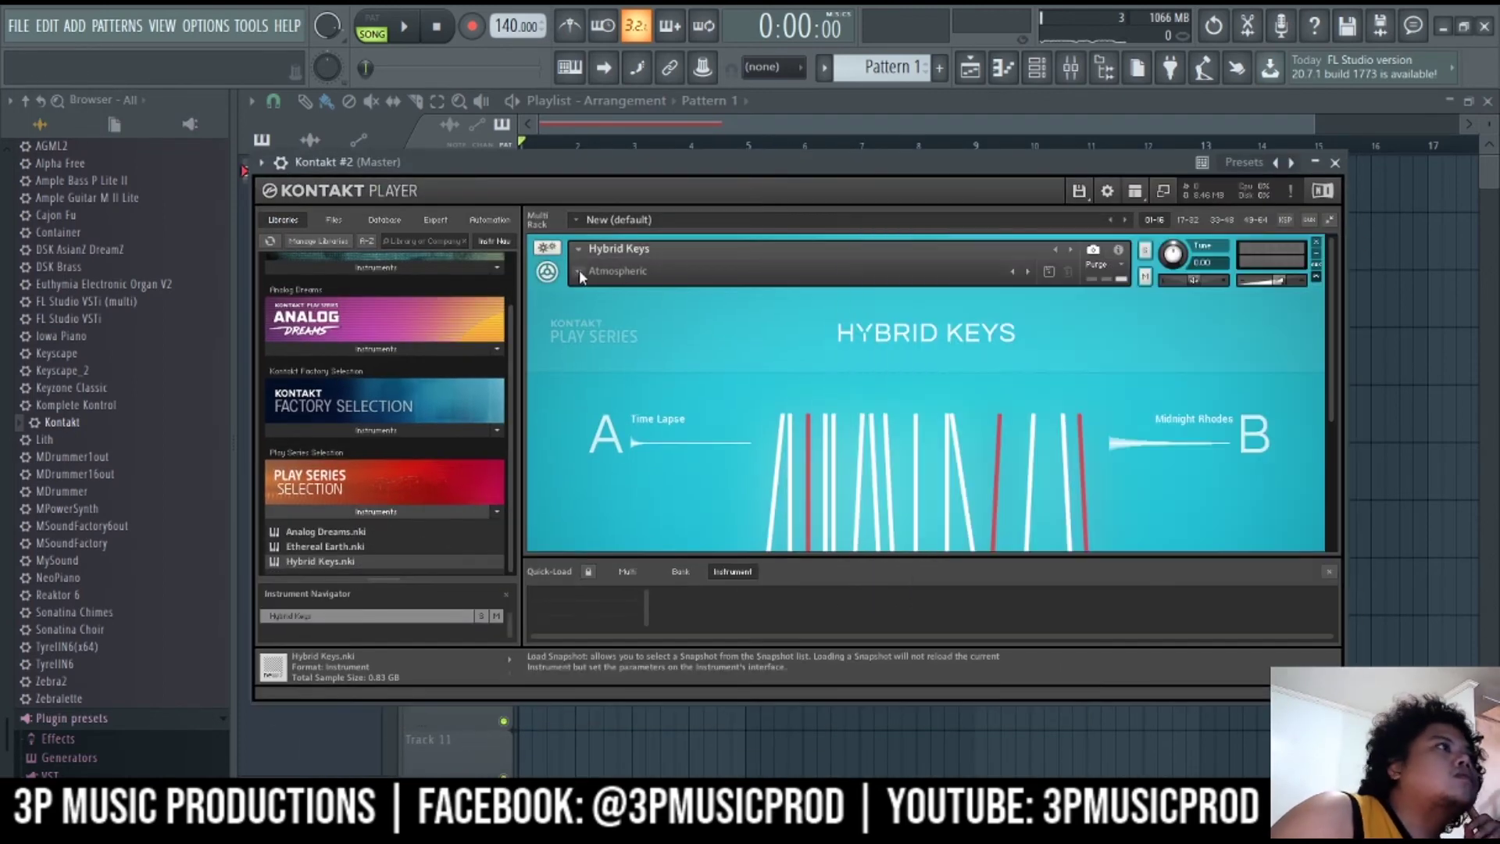
pyautogui.click(702, 344)
pyautogui.click(1335, 163)
# Open the Kontakt #2 piano roll and audition keys around D#5 against the beat
pyautogui.click(1038, 68)
pyautogui.rightClick(1030, 547)
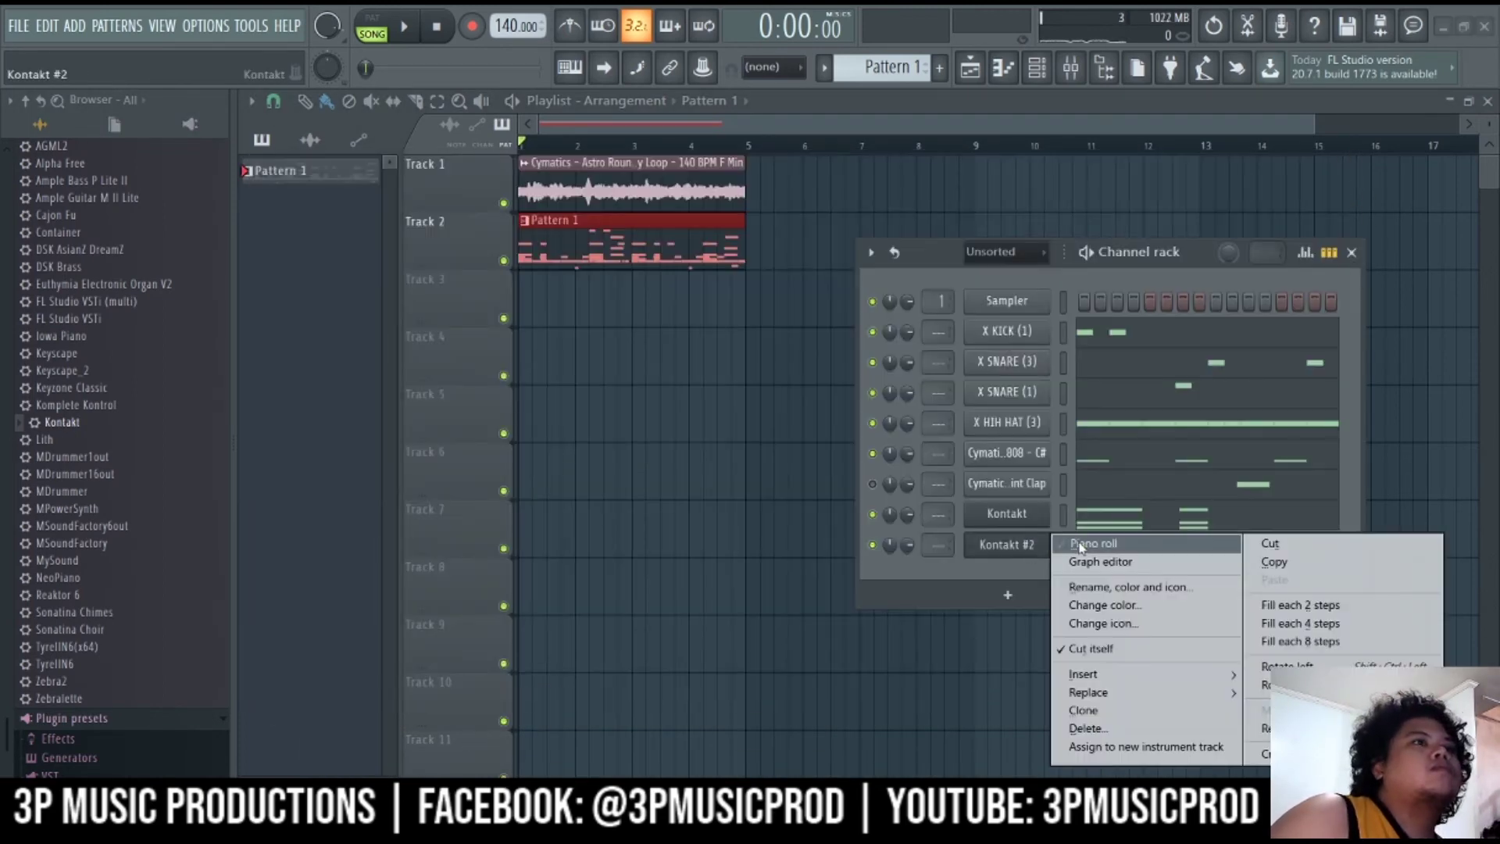
pyautogui.click(1085, 545)
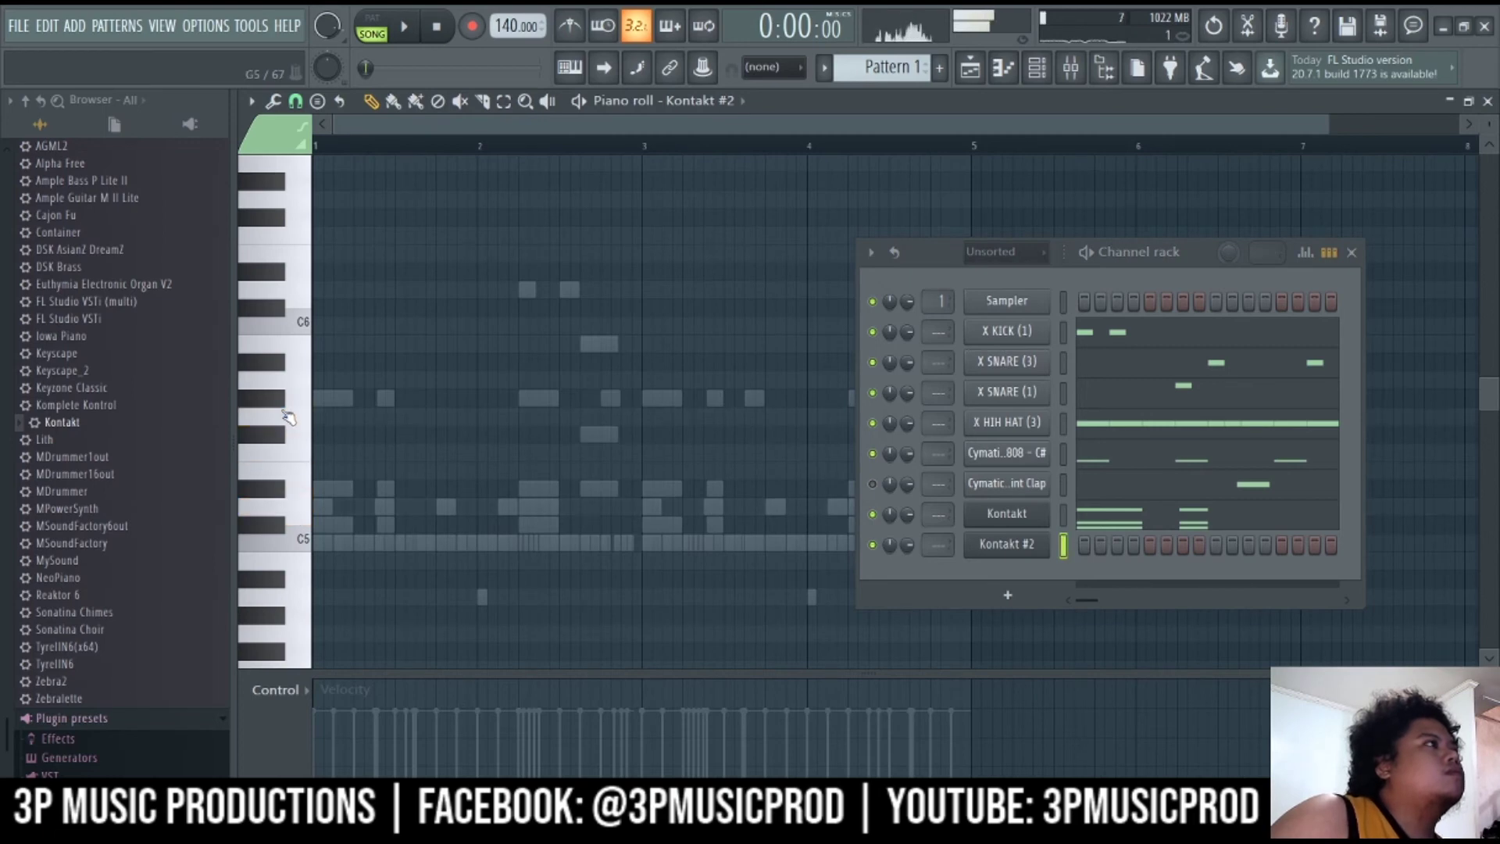
pyautogui.press('space')
pyautogui.click(286, 490)
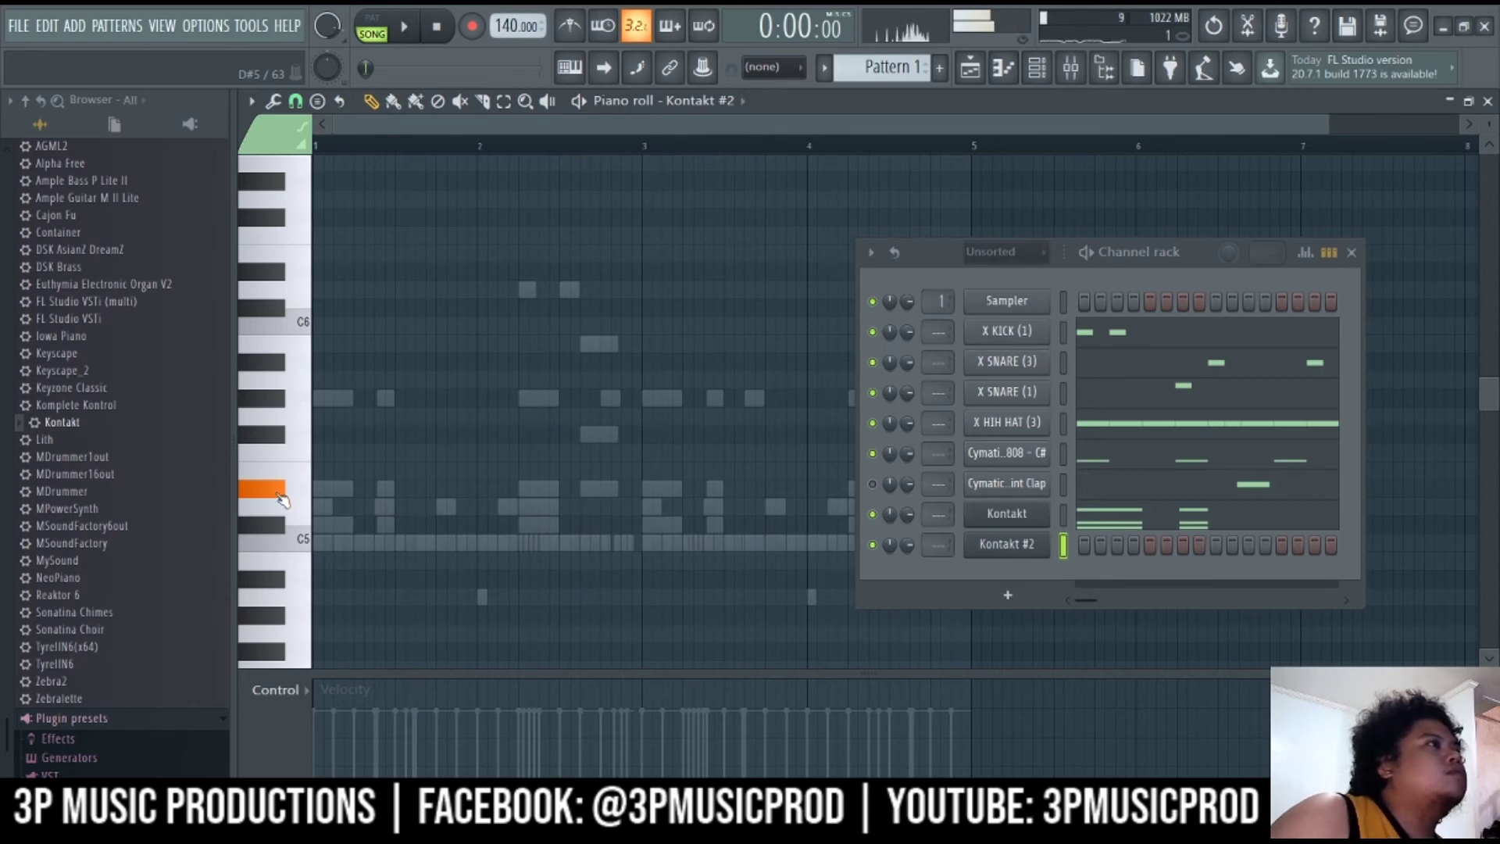
pyautogui.press('space')
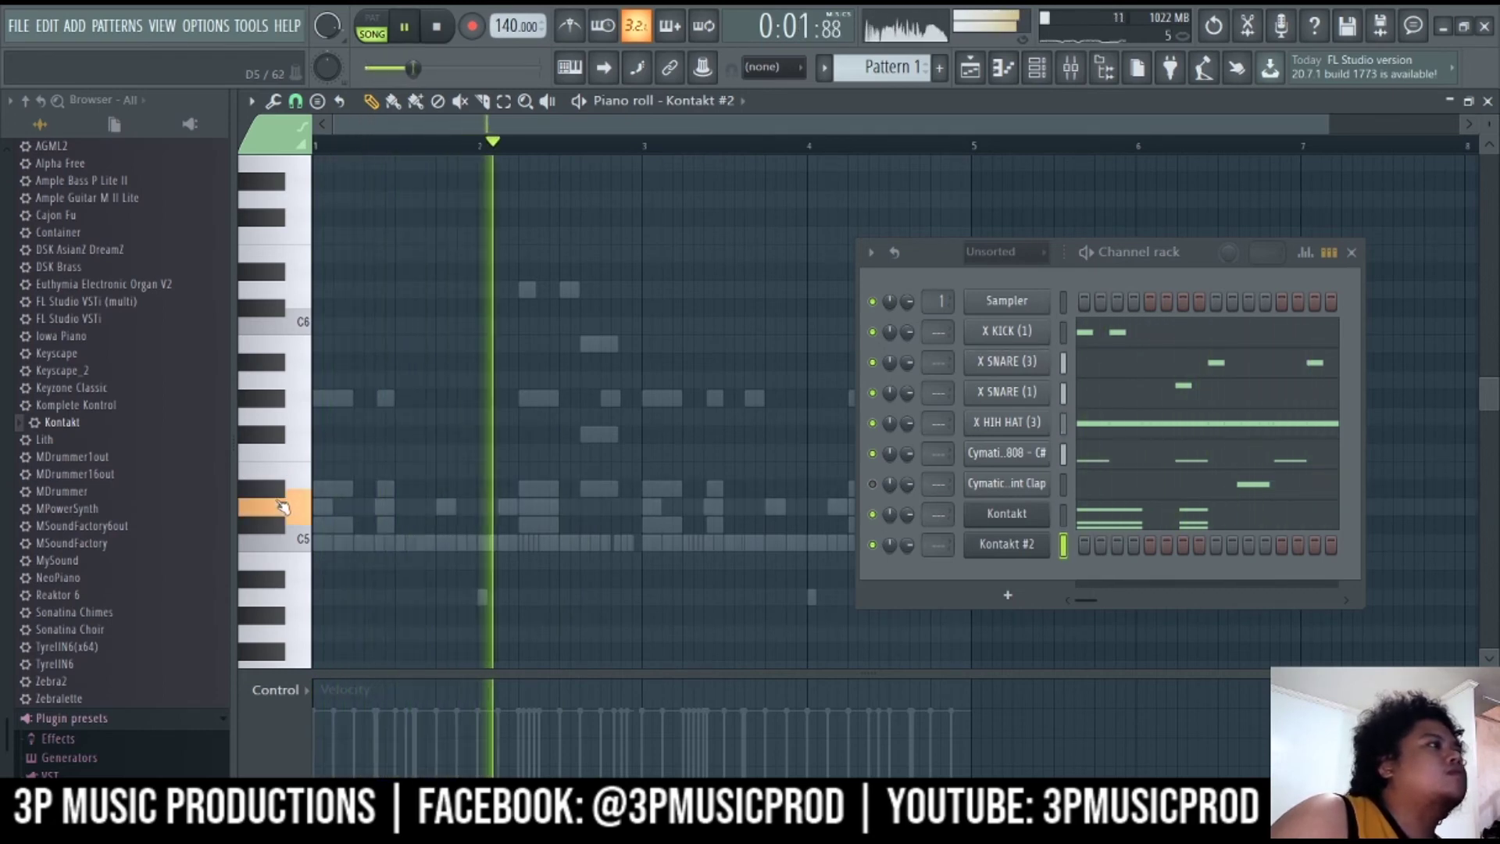
# Place a D#5 Kontakt #2 note at the start of bar 1 and lengthen it to one bar and one beat
pyautogui.press('space')
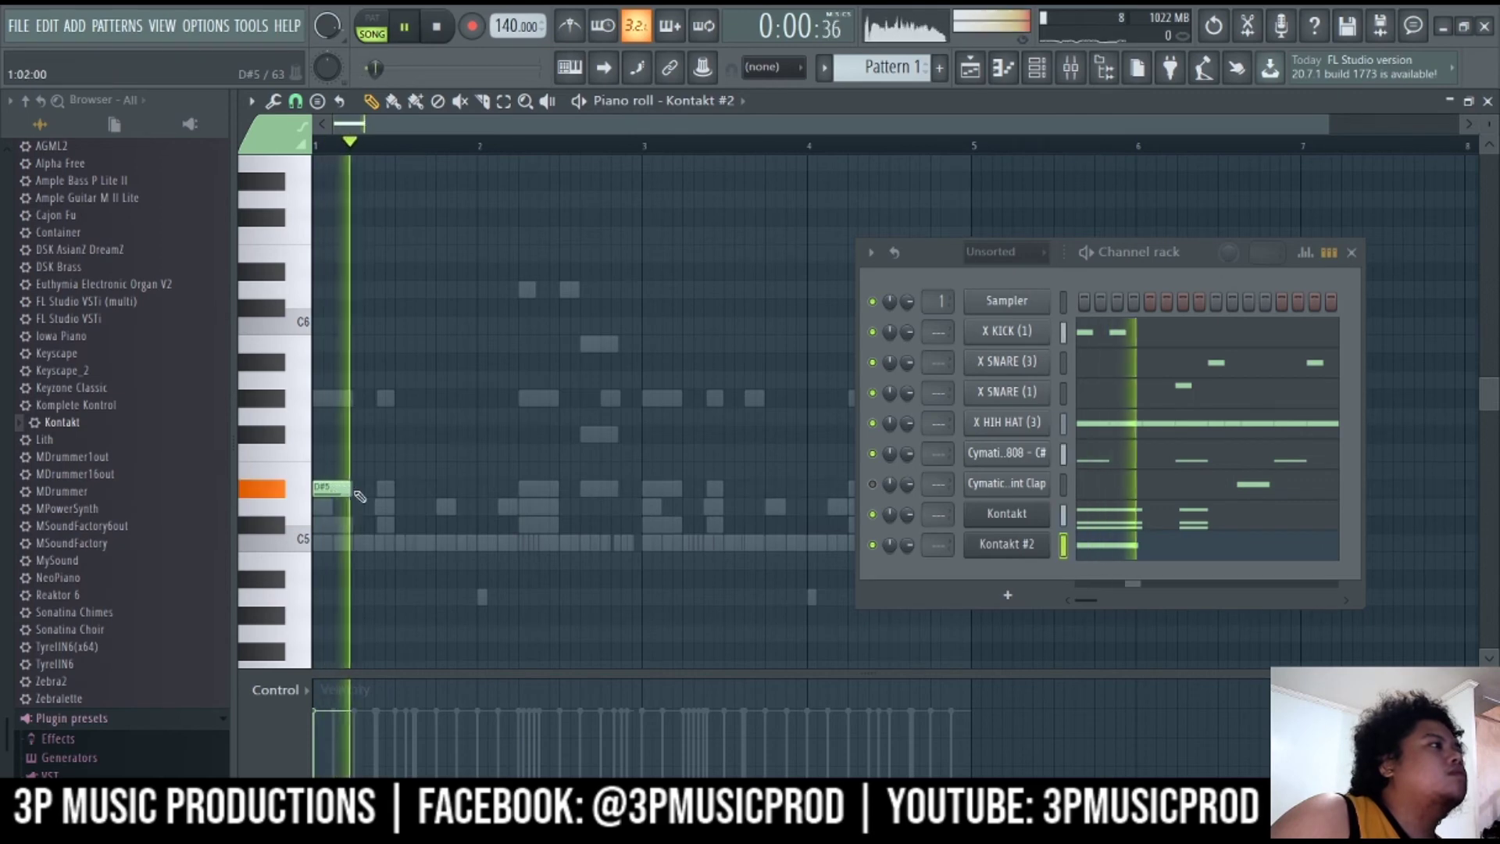
pyautogui.doubleClick(347, 490)
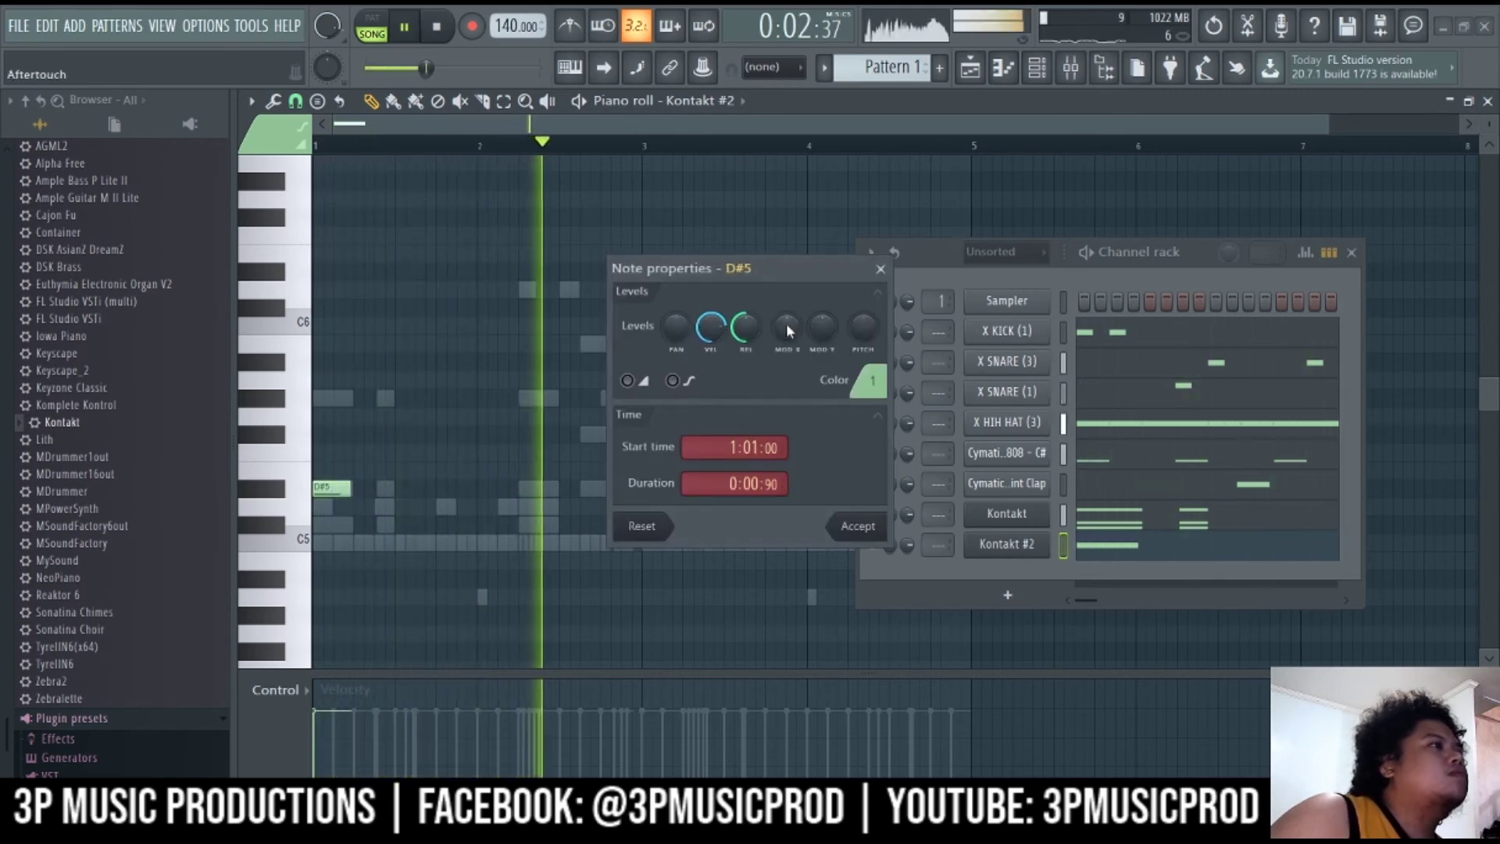
pyautogui.click(881, 268)
pyautogui.press('space')
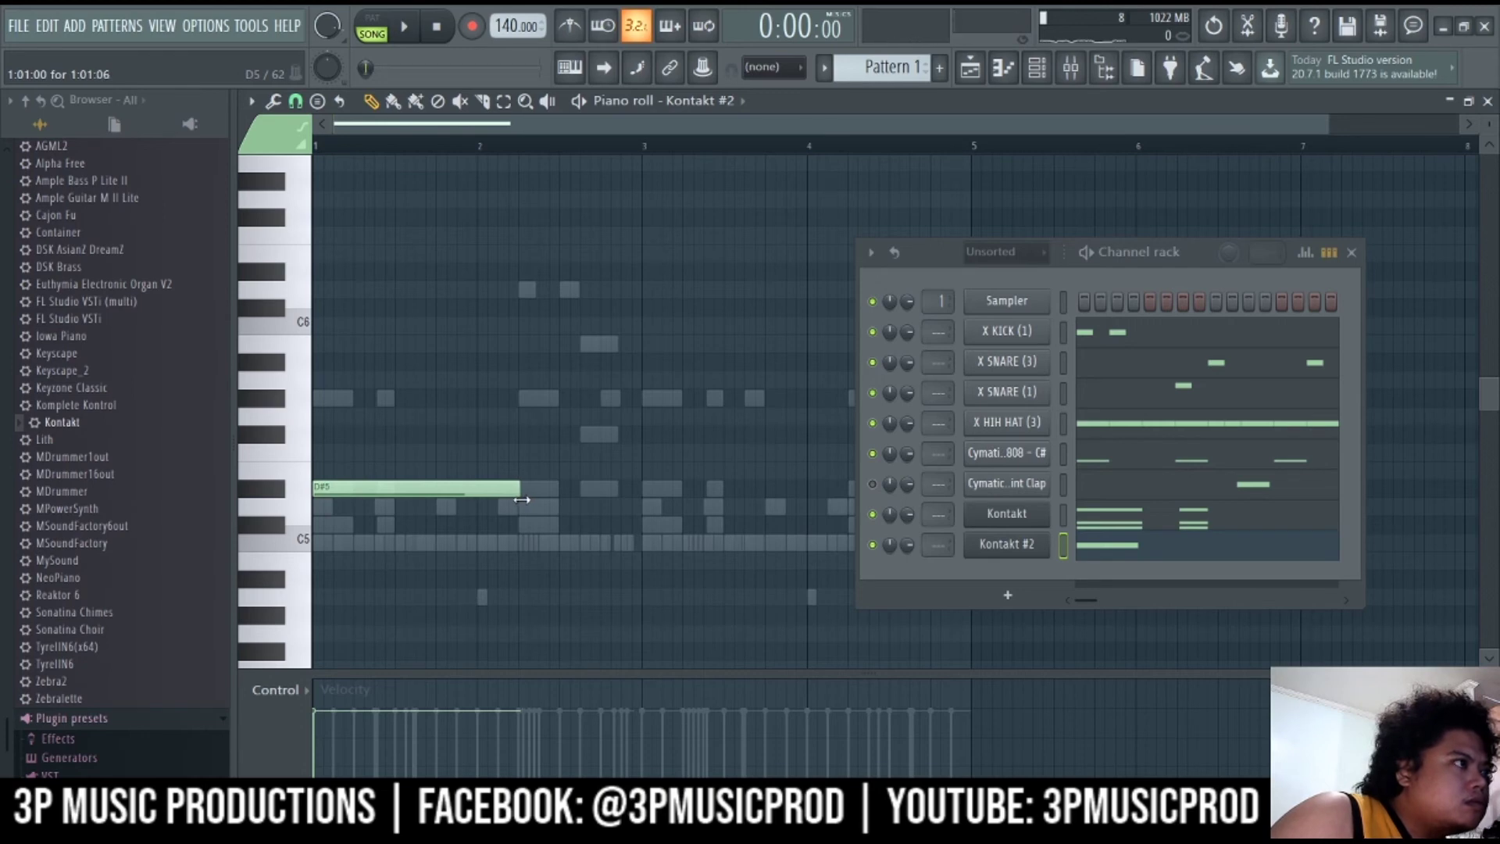
pyautogui.press('space')
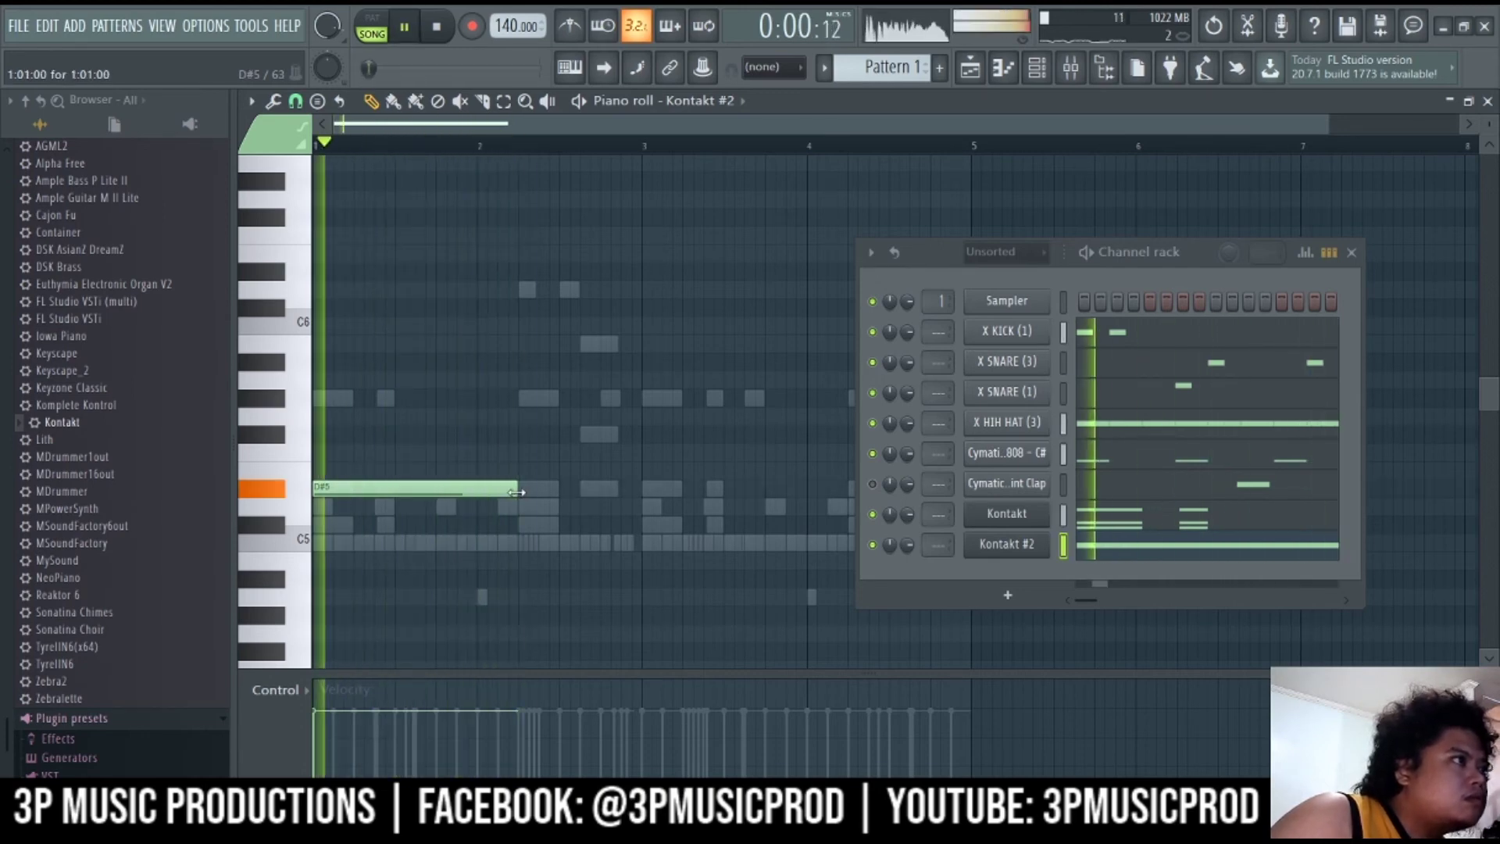
pyautogui.press('space')
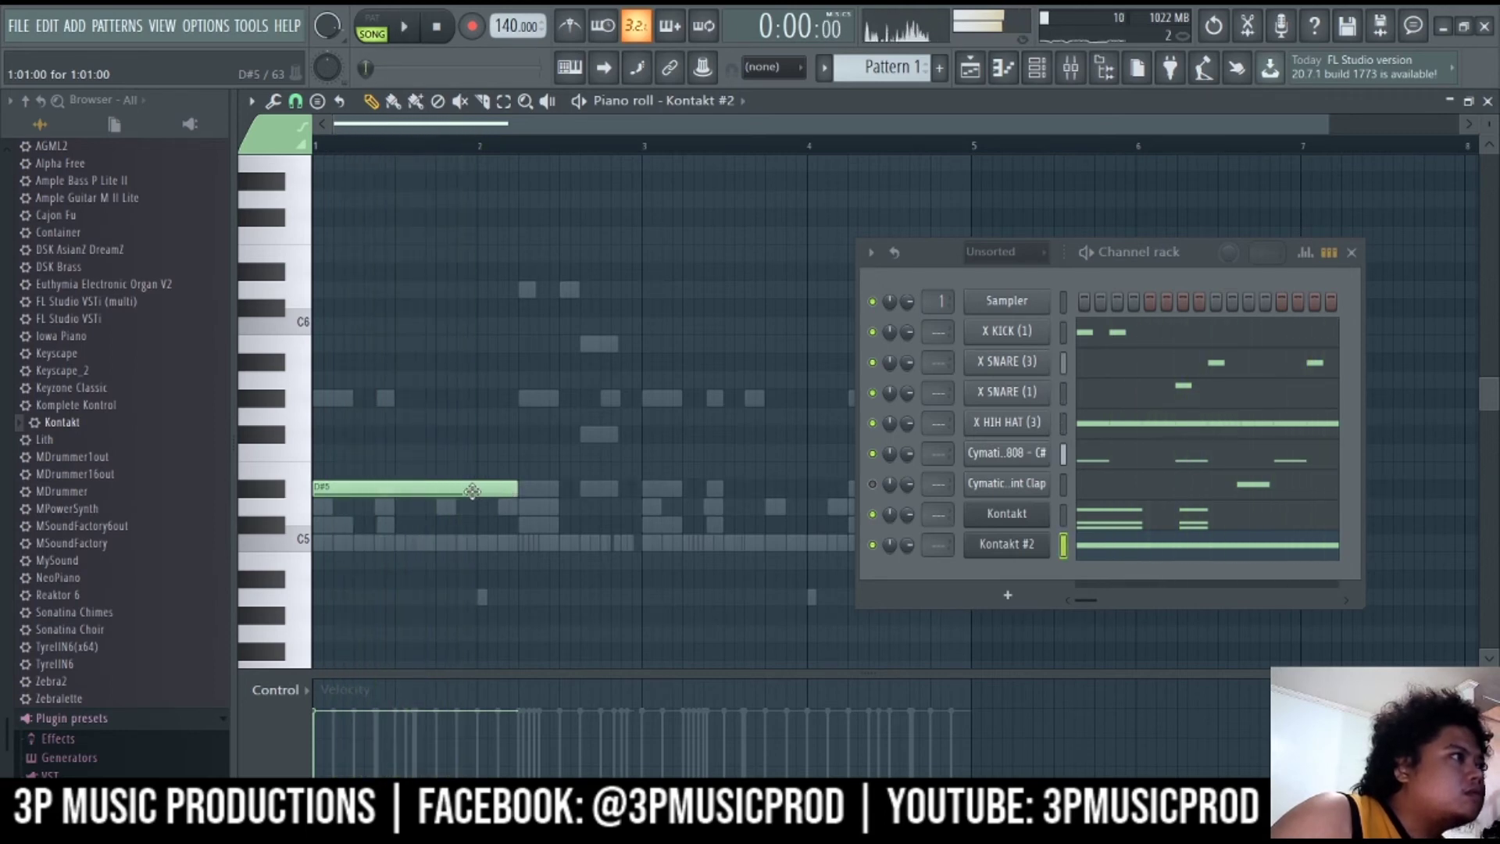
# Add a G#4 note of the same length beneath the D#5 note and play the chord with the beat
pyautogui.moveTo(379, 611); pyautogui.dragTo(310, 615)
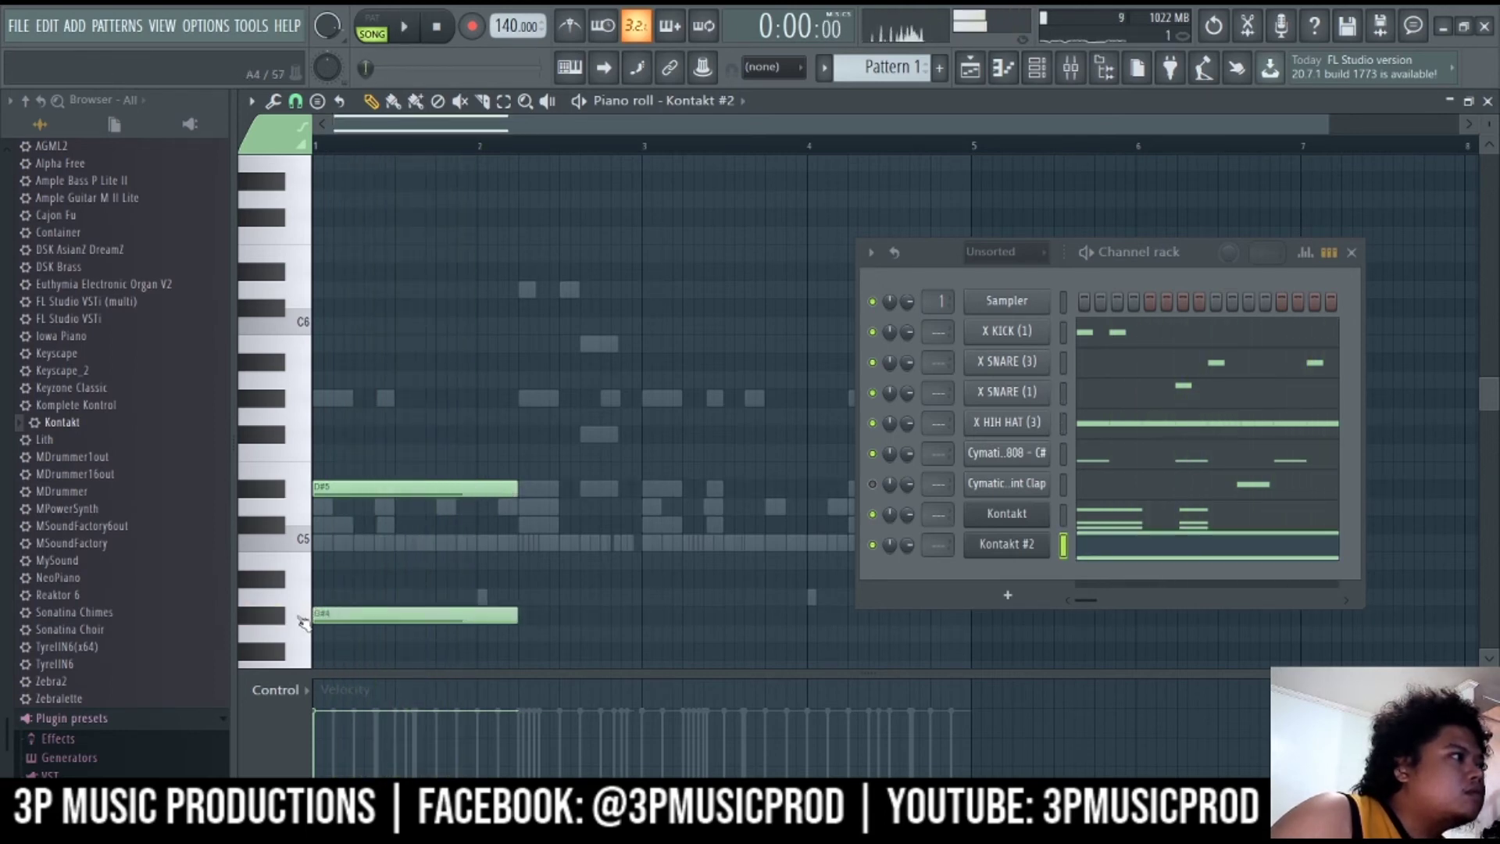
pyautogui.press('space')
pyautogui.press('space')
pyautogui.scroll(-1, 370, 592)
pyautogui.press('space')
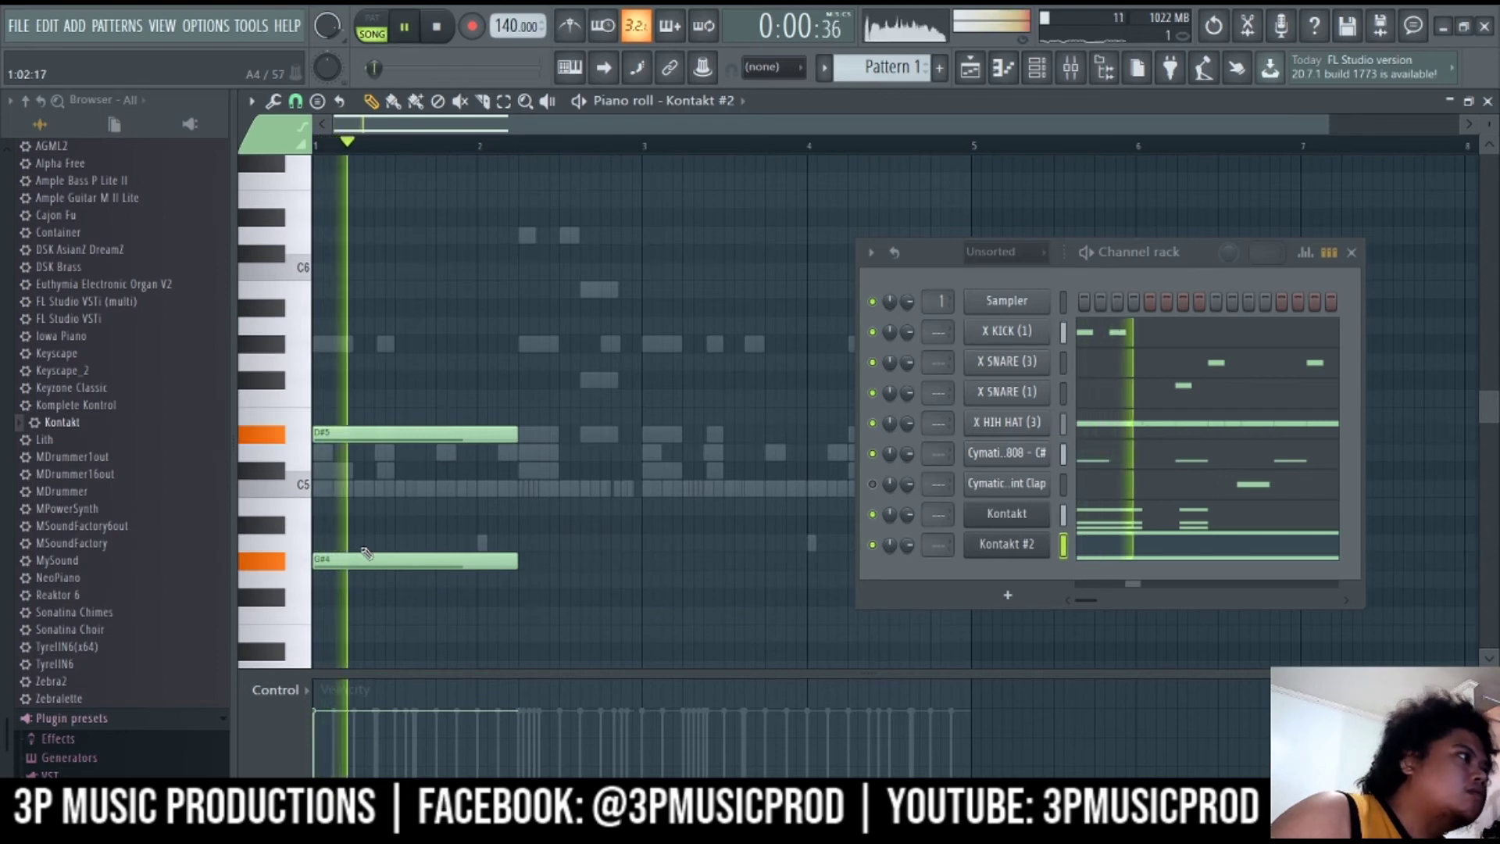
# Try a third low chord note at C#4 and at D#4 in bar 1, and delete it after listening
pyautogui.press('space')
pyautogui.scroll(-1, 366, 553)
pyautogui.click(312, 633)
pyautogui.press('space')
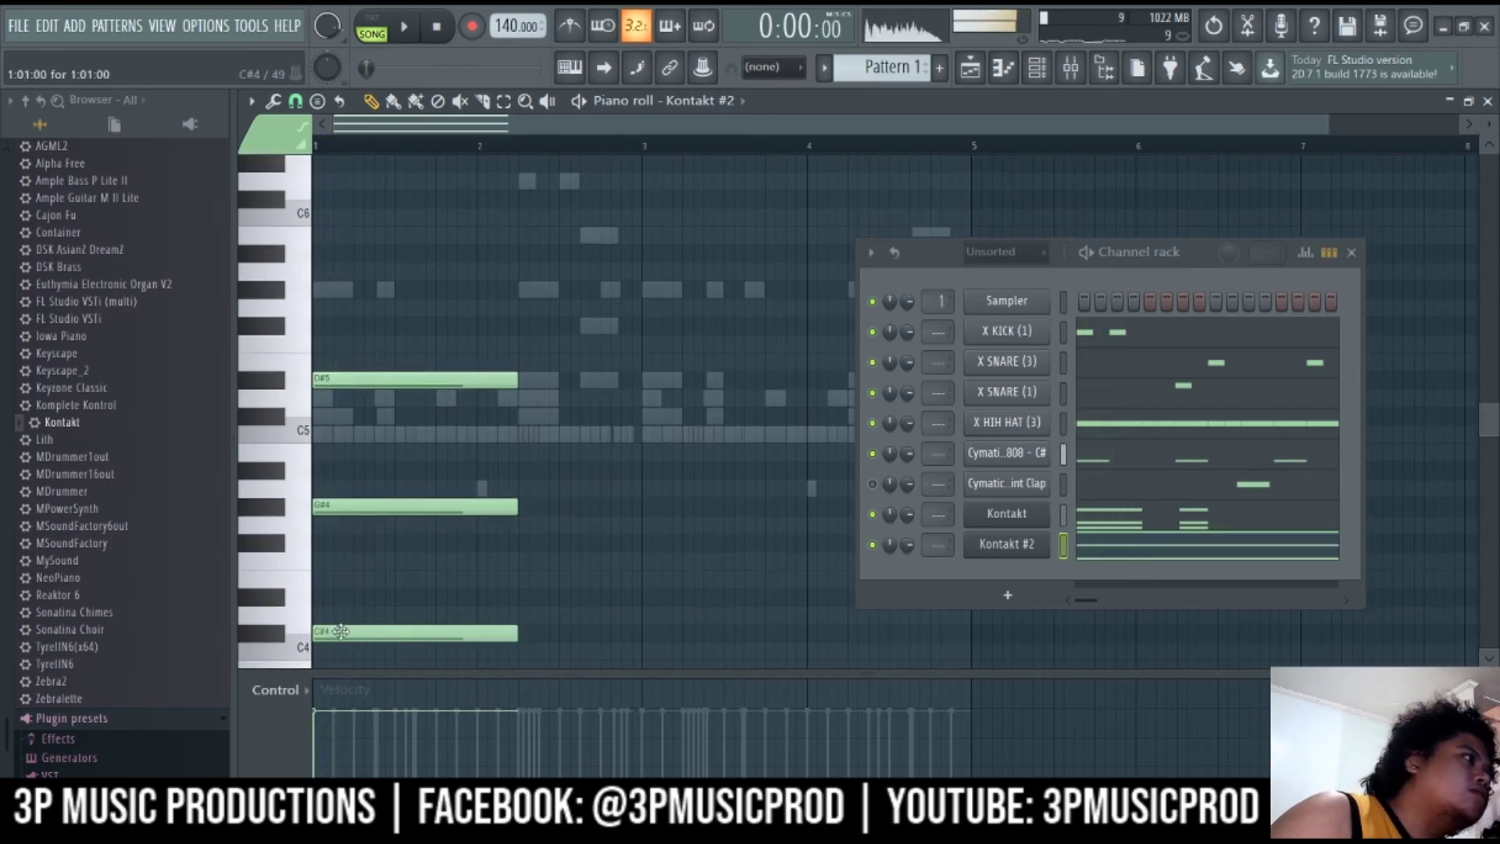
pyautogui.moveTo(329, 633); pyautogui.dragTo(332, 595)
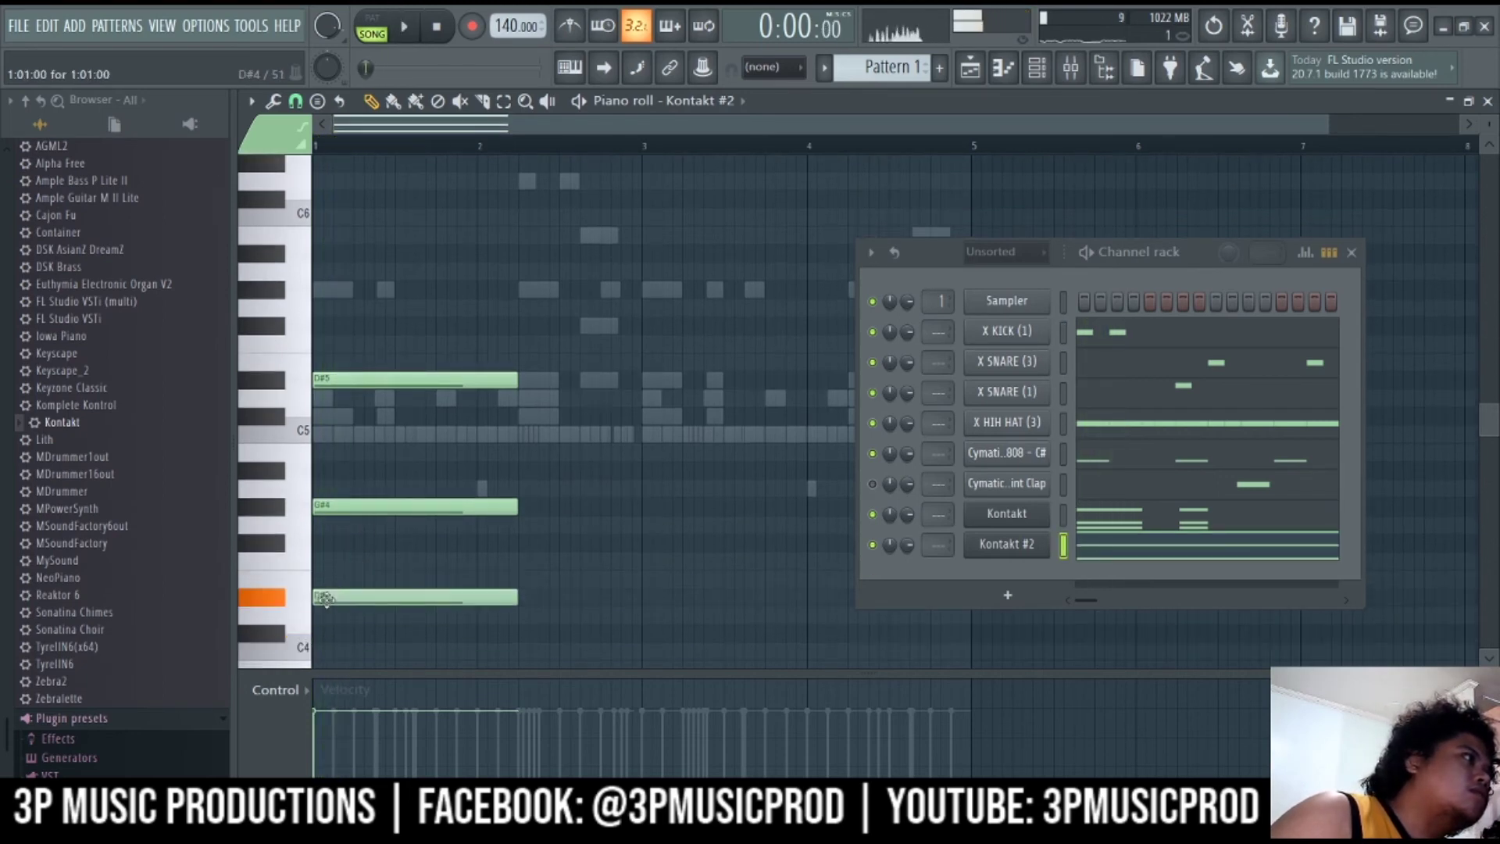
pyautogui.press('space')
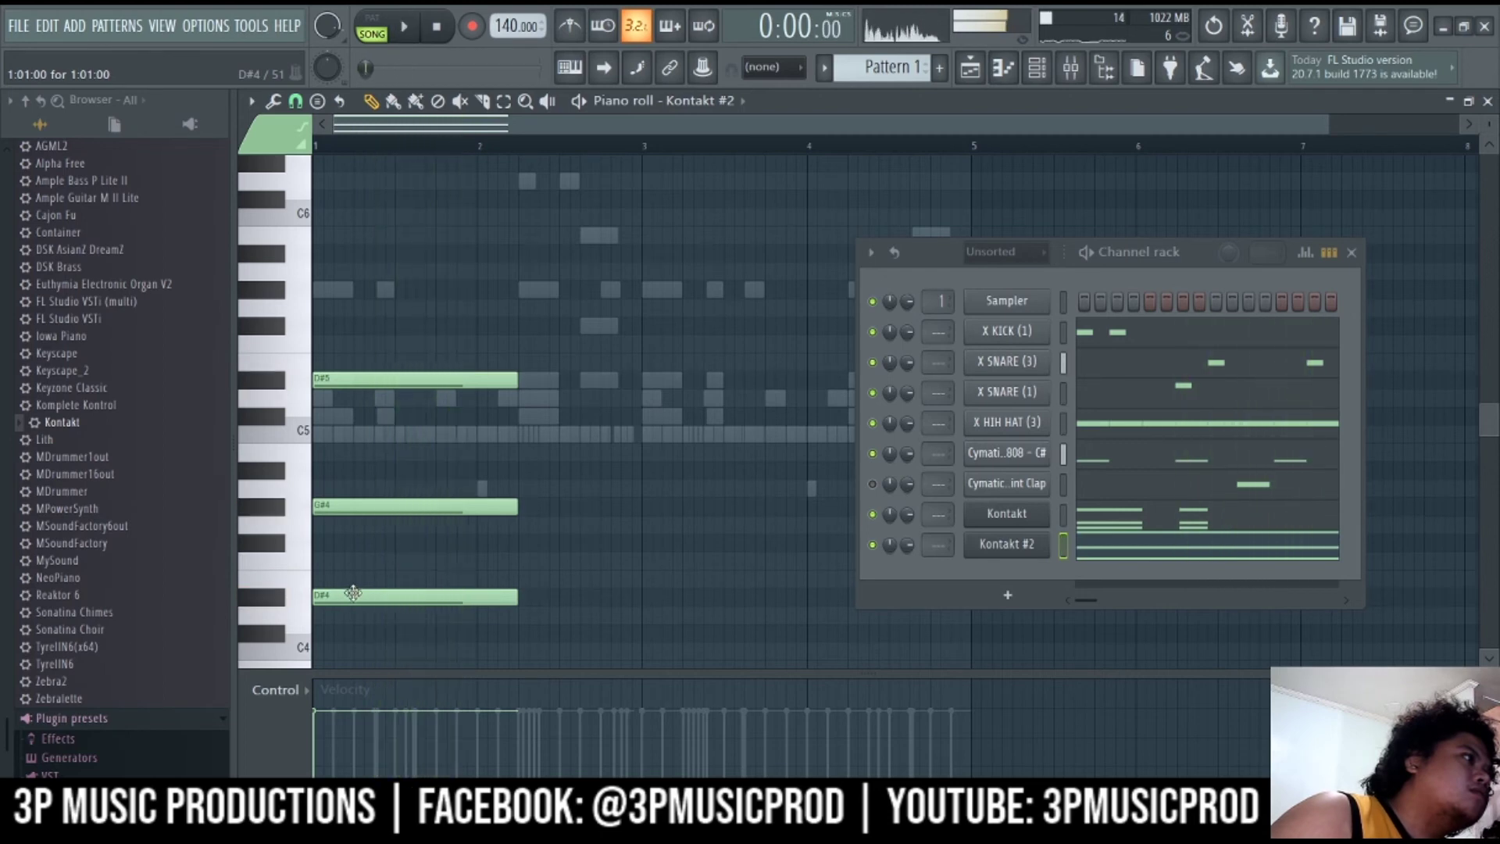
pyautogui.rightClick(351, 595)
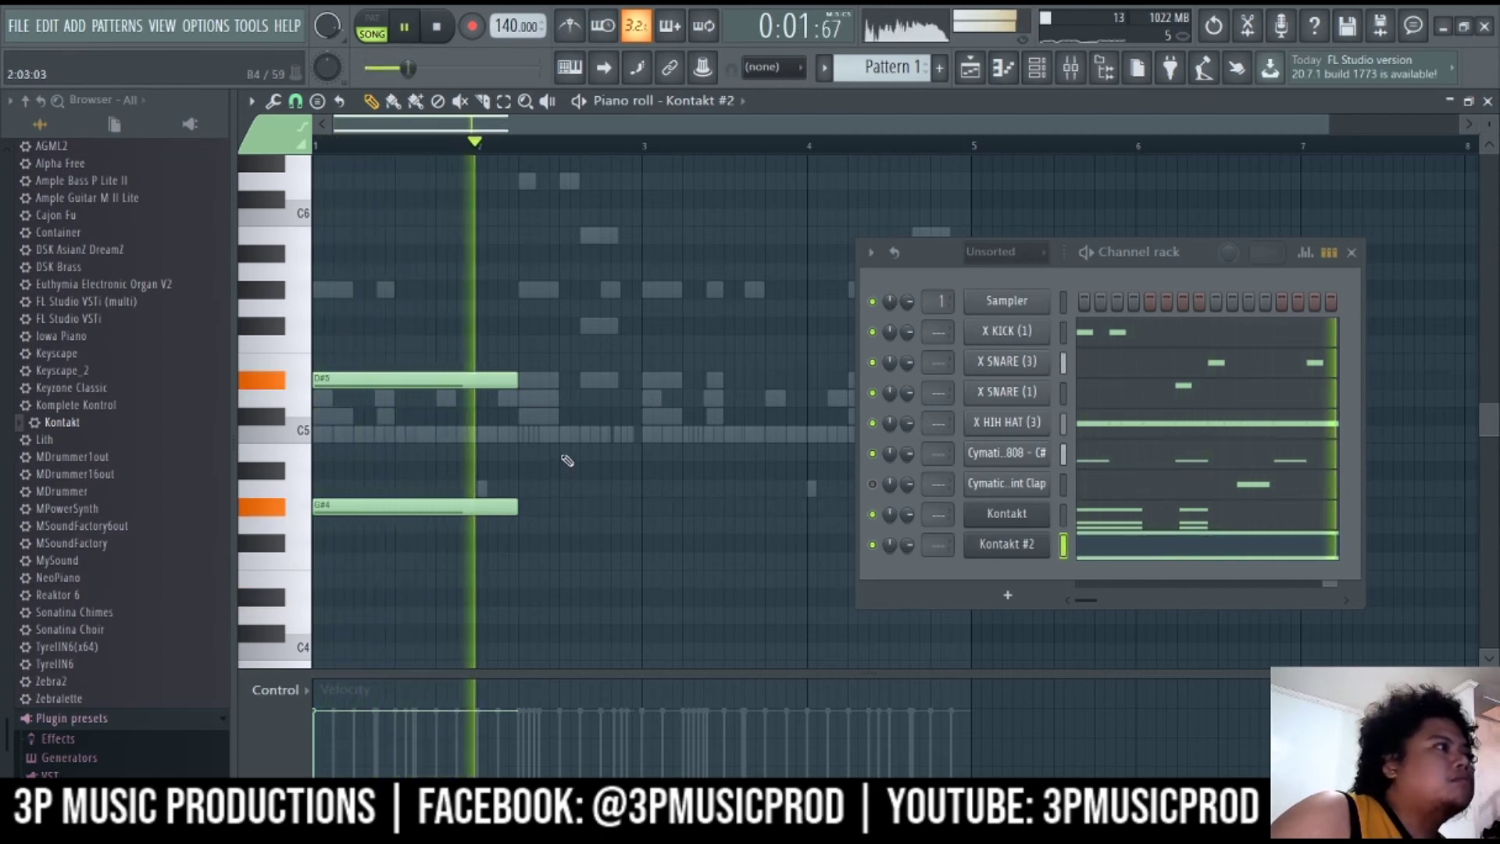
pyautogui.scroll(2, 559, 467)
pyautogui.press('space')
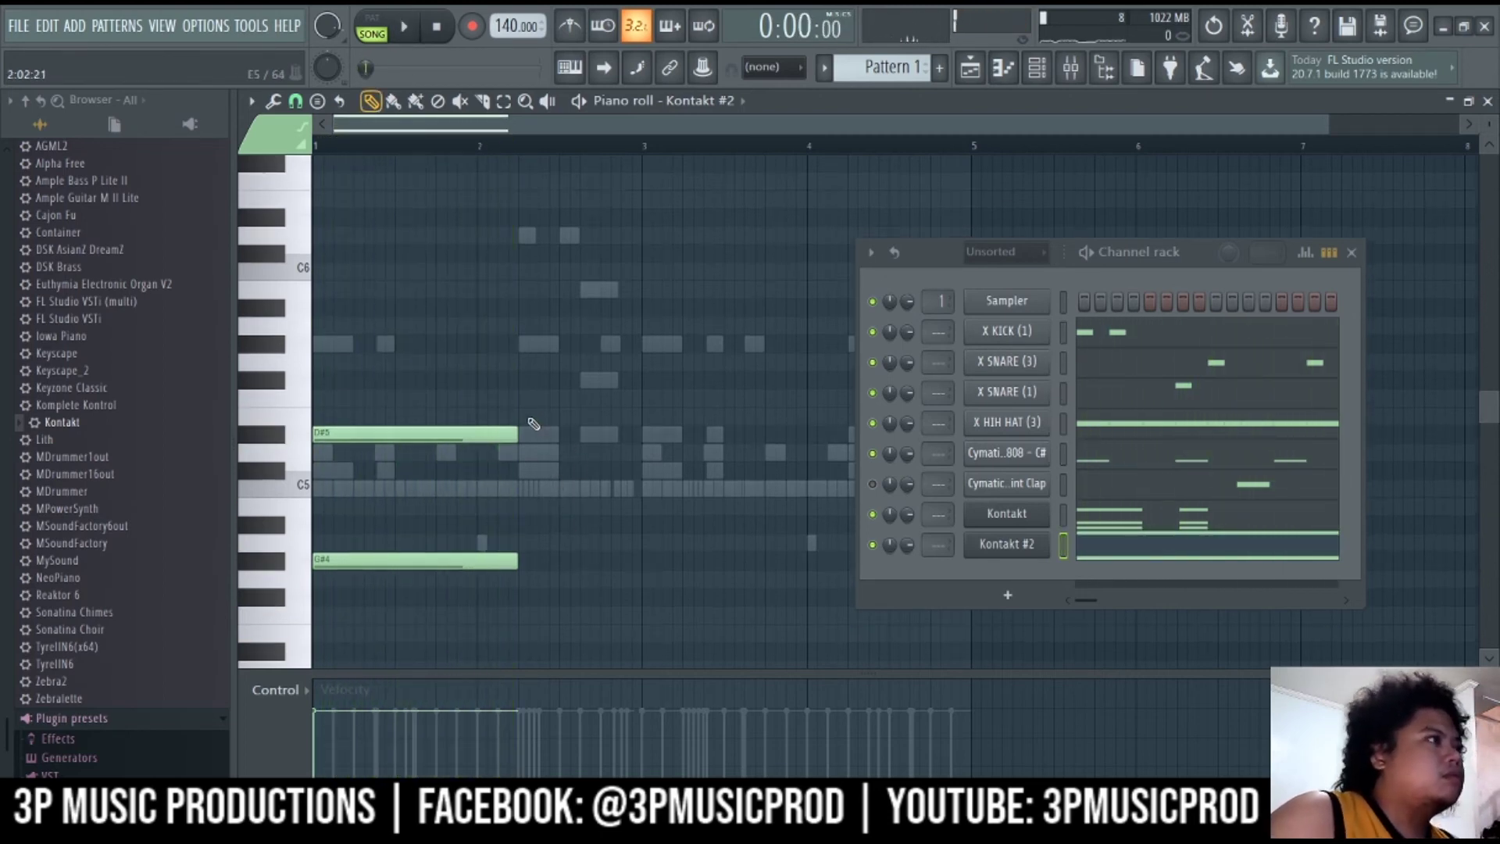
# Add stacked E5 and A4 notes about one and a half beats long from beat 2 of bar 2, and play them with the beat
pyautogui.click(521, 416)
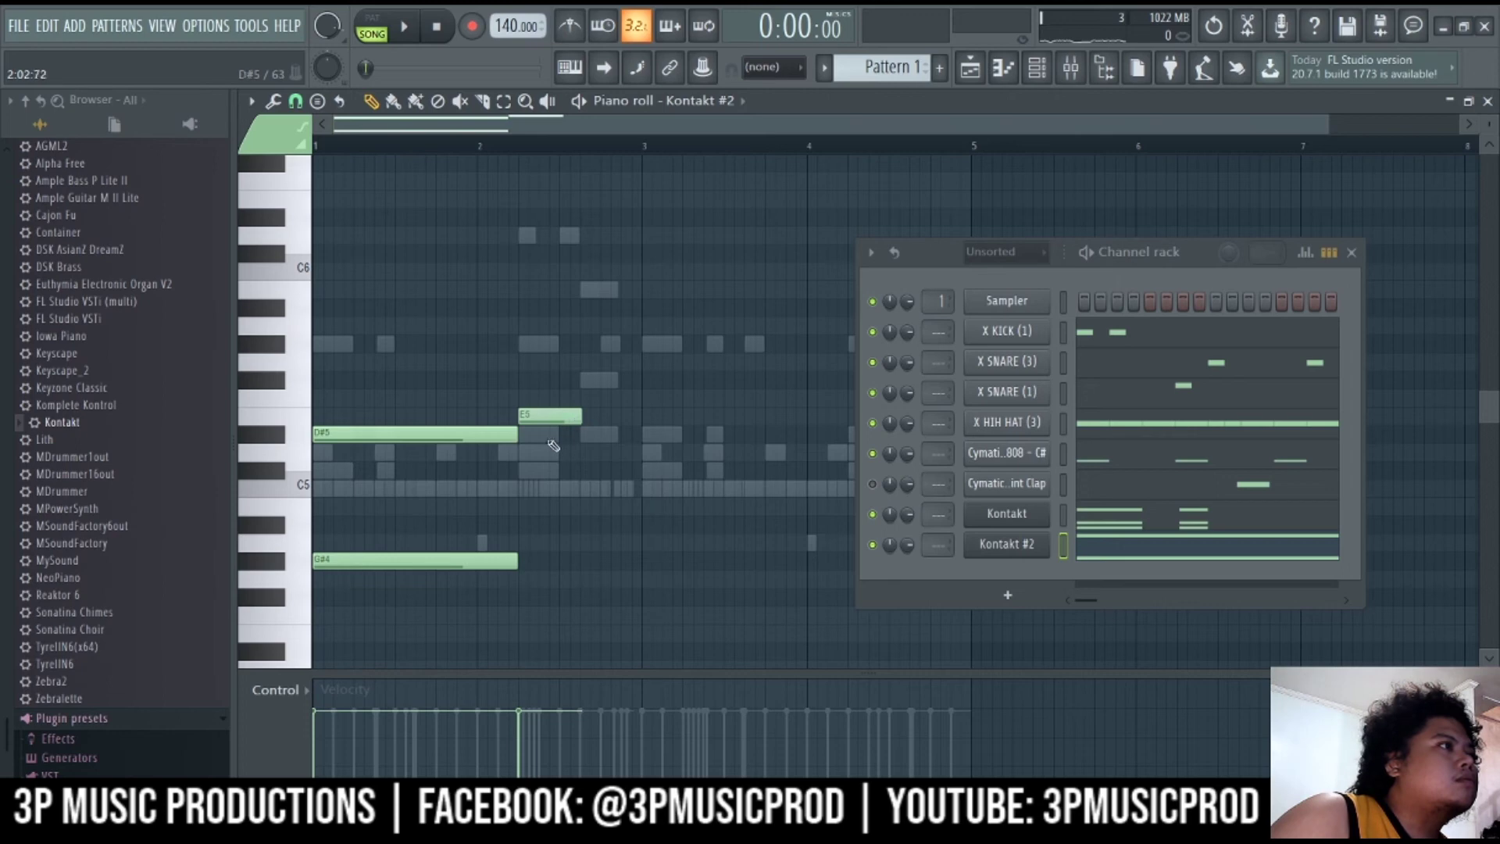
pyautogui.press('space')
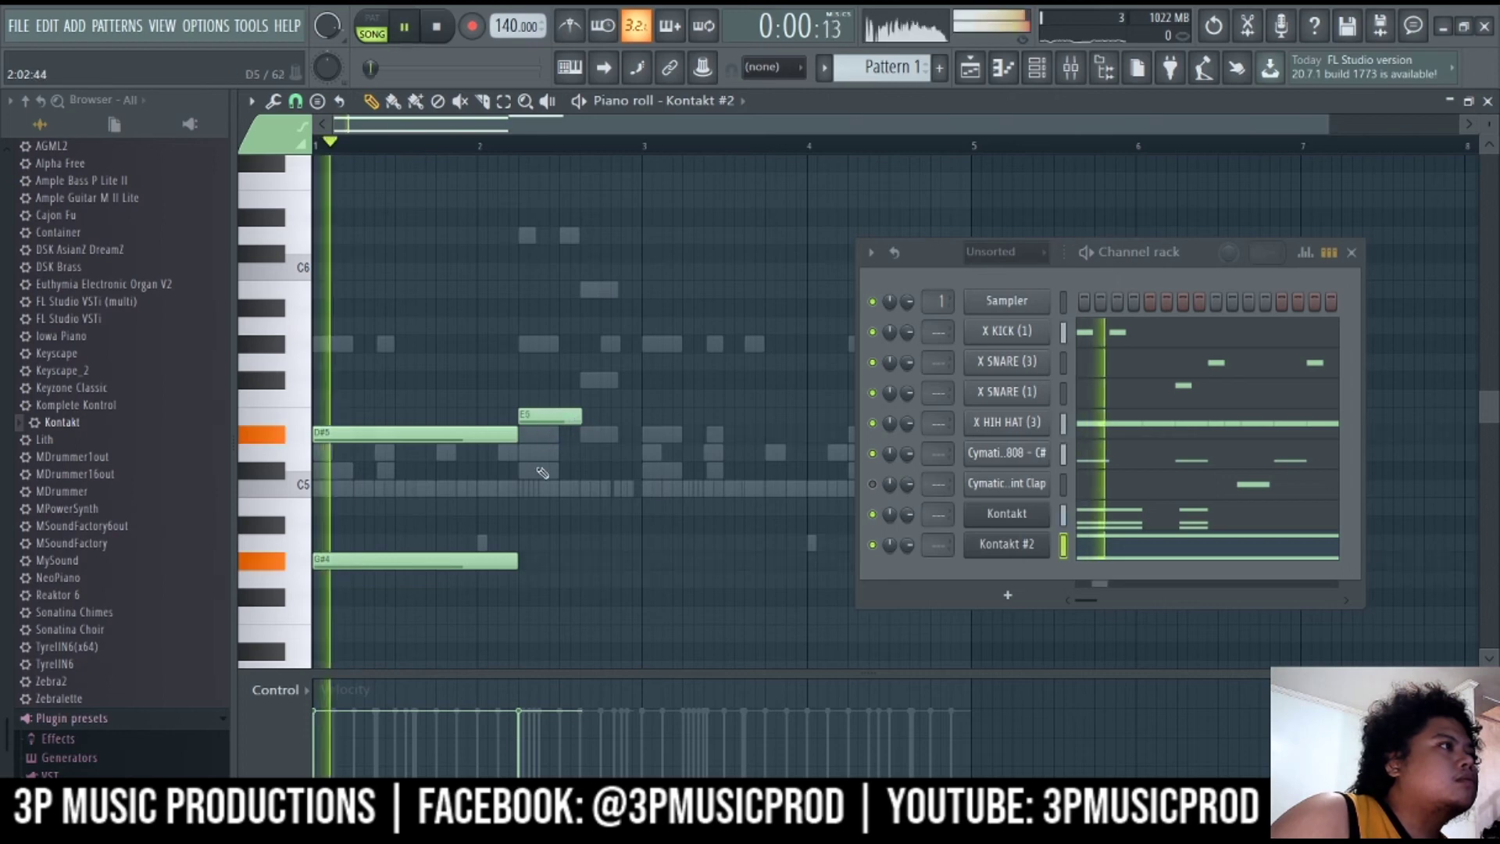
pyautogui.click(519, 542)
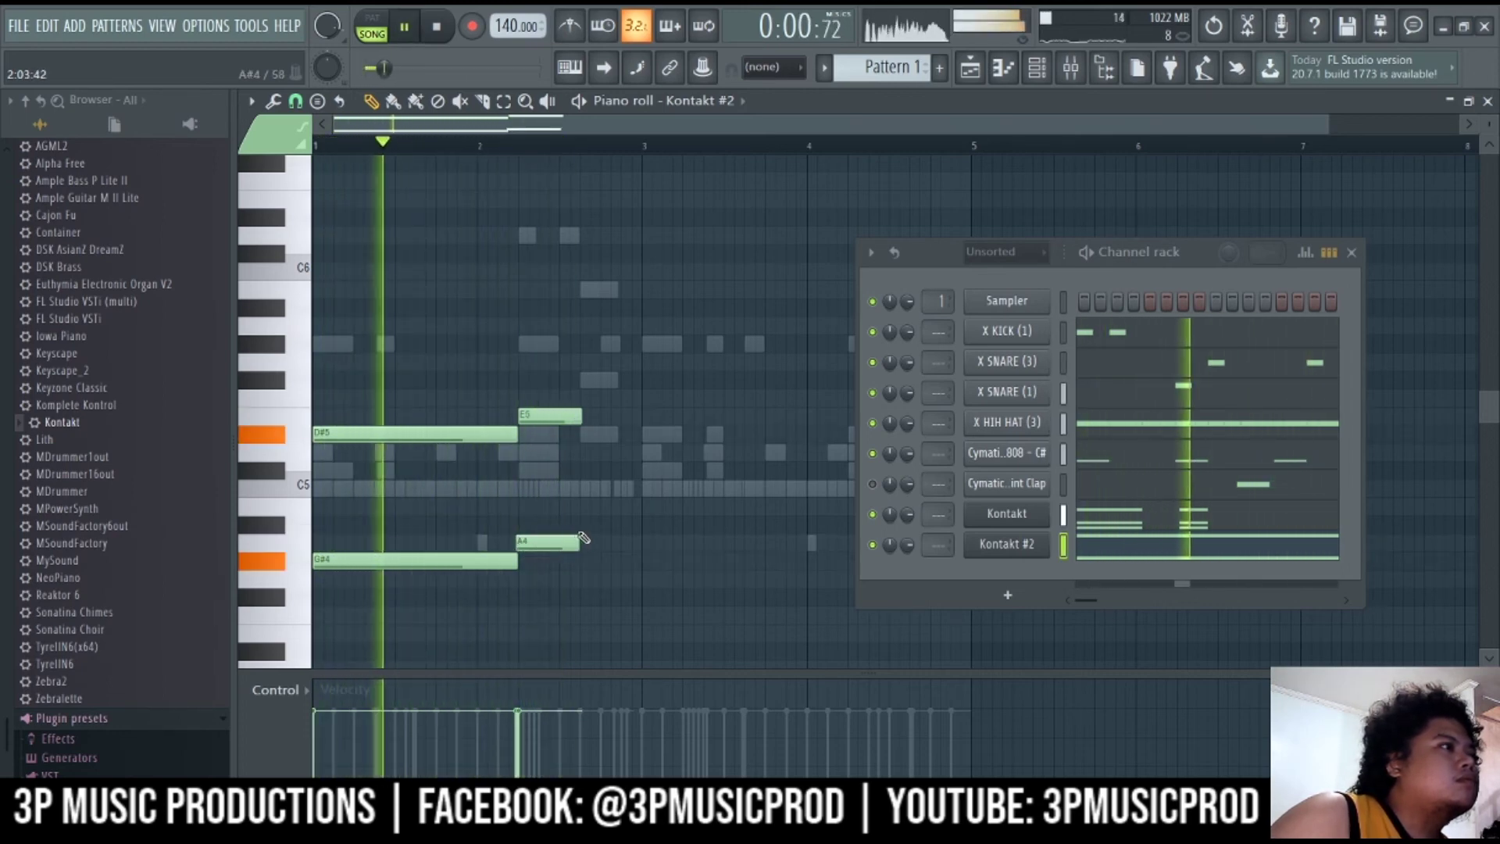
pyautogui.scroll(3, 582, 538)
pyautogui.press('space')
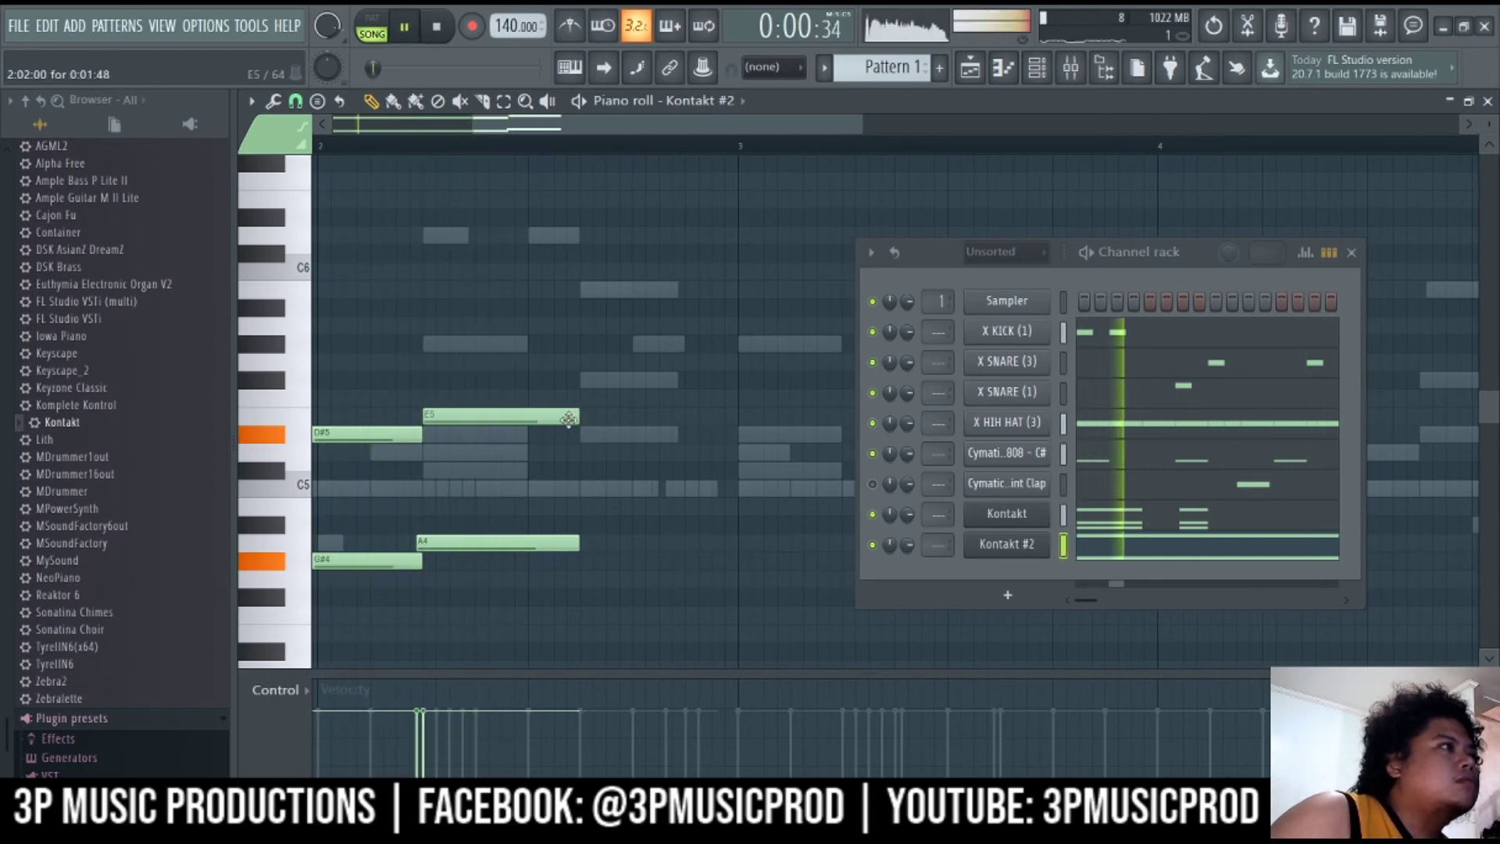
pyautogui.scroll(-3, 568, 420)
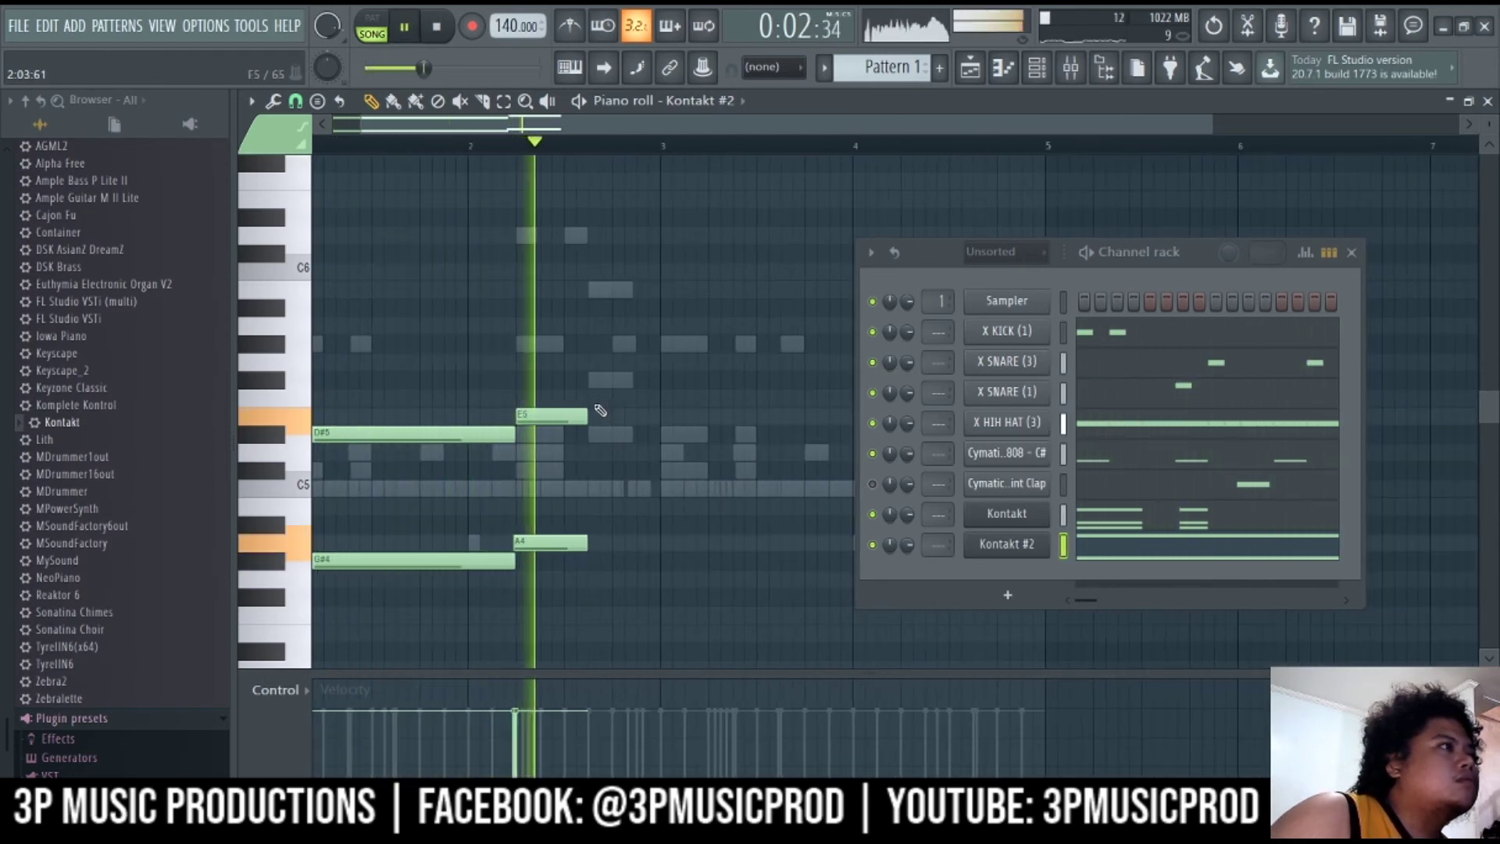
pyautogui.press('space')
# Add an F#5 note with a G#4 beneath it, filling the rest of bar 2, and play the progression
pyautogui.moveTo(590, 400); pyautogui.dragTo(593, 377)
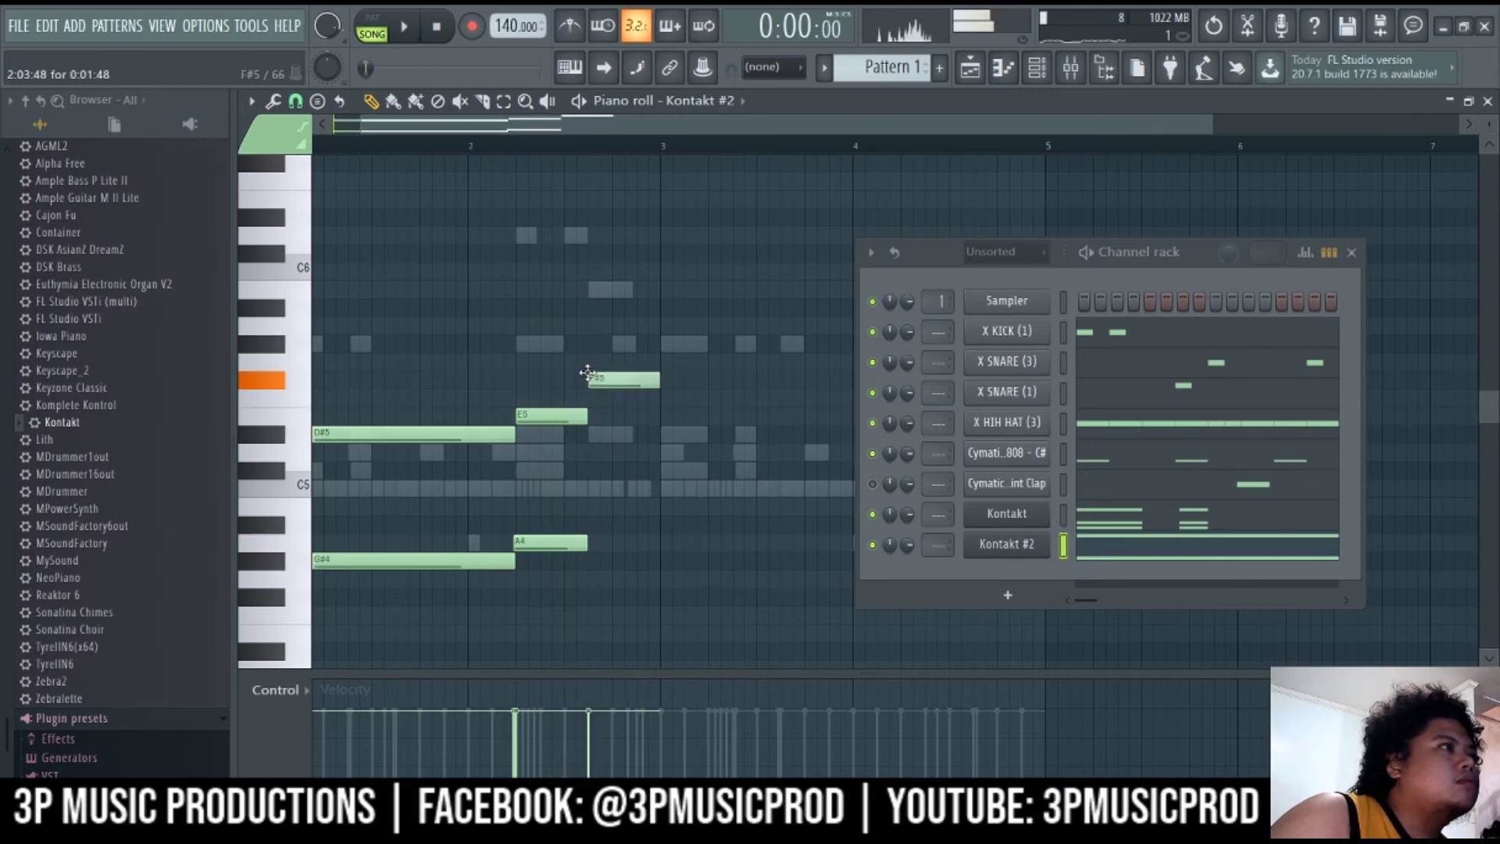
pyautogui.press('space')
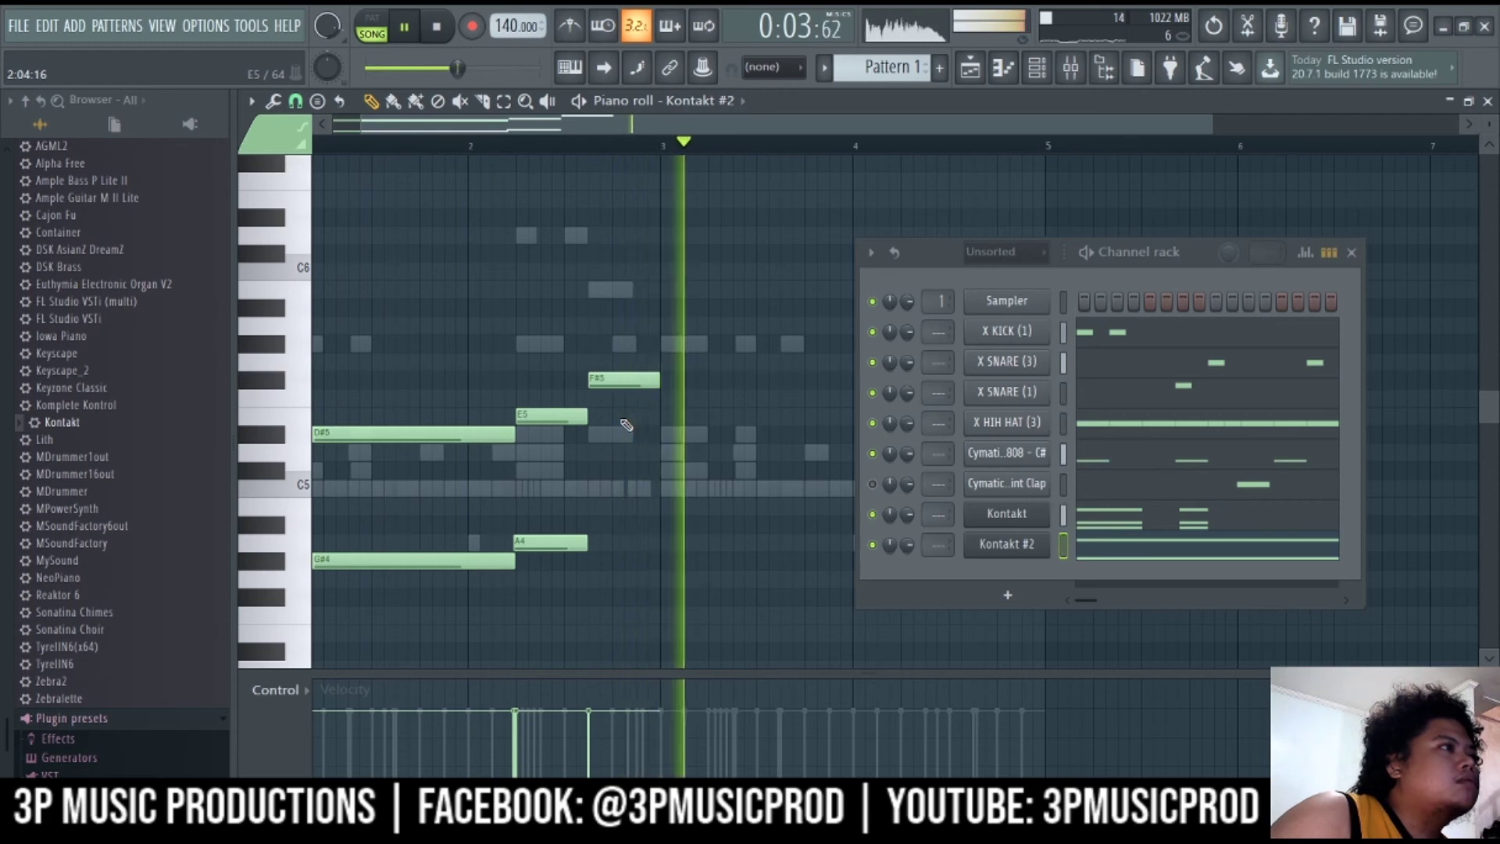
pyautogui.press('space')
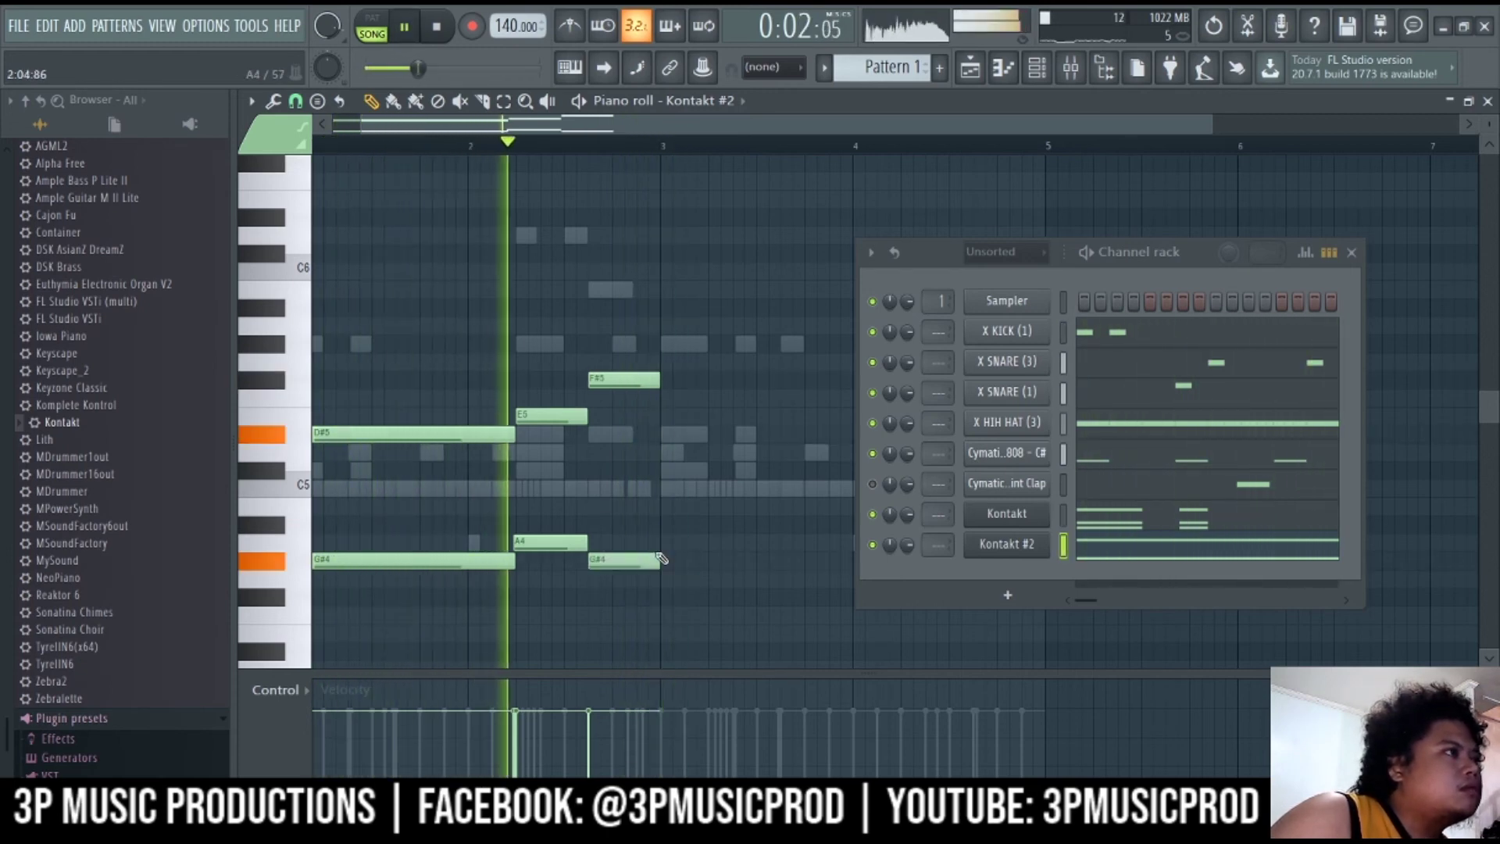
pyautogui.press('space')
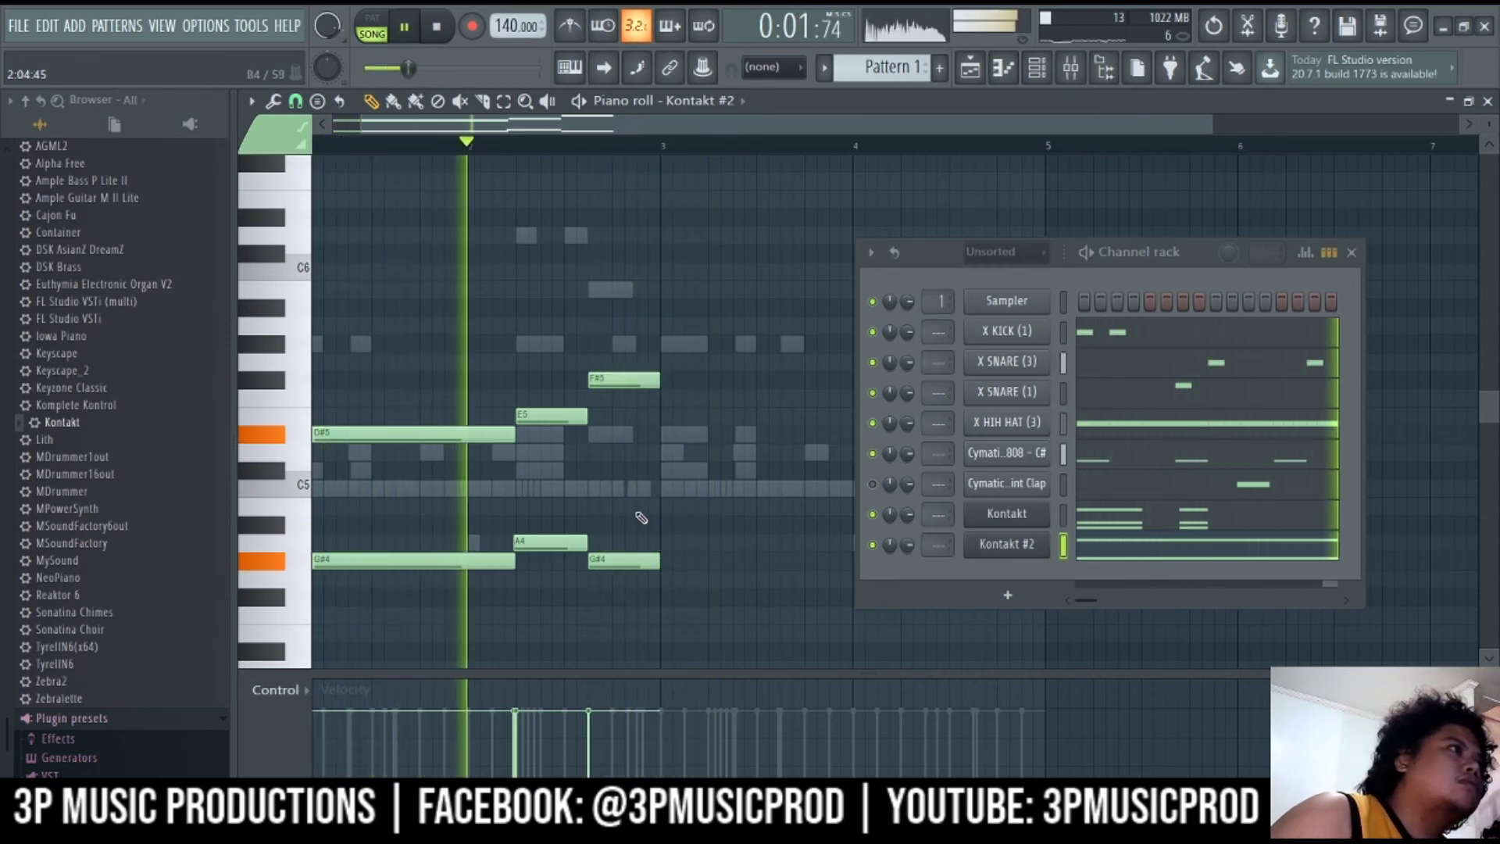
pyautogui.press('space')
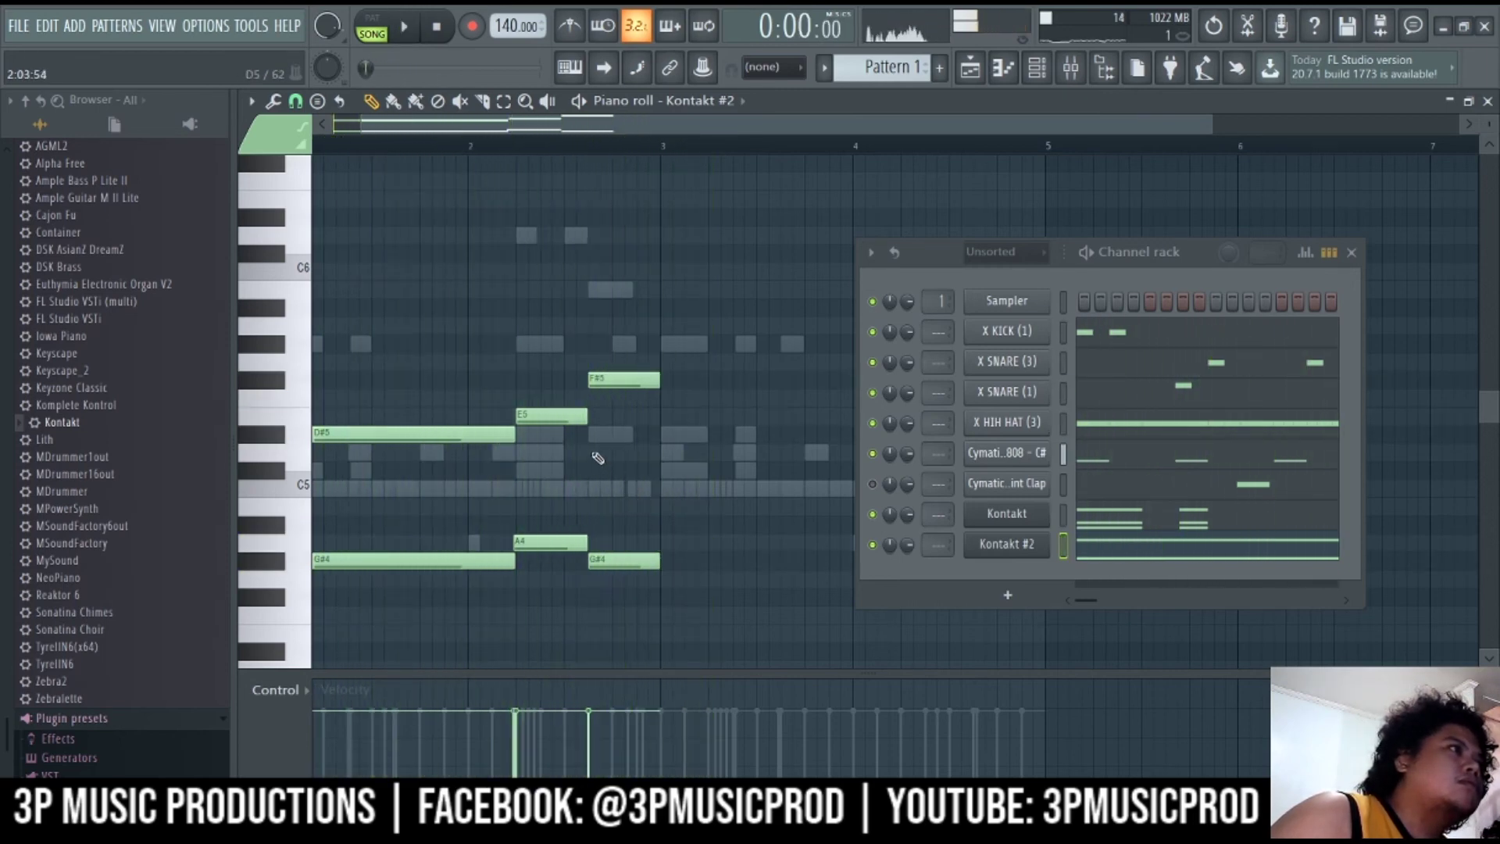
# Add a D#5 note of the same length between the F#5 and G#4 at the end of bar 2, and play the two bars
pyautogui.moveTo(583, 155); pyautogui.dragTo(608, 472)
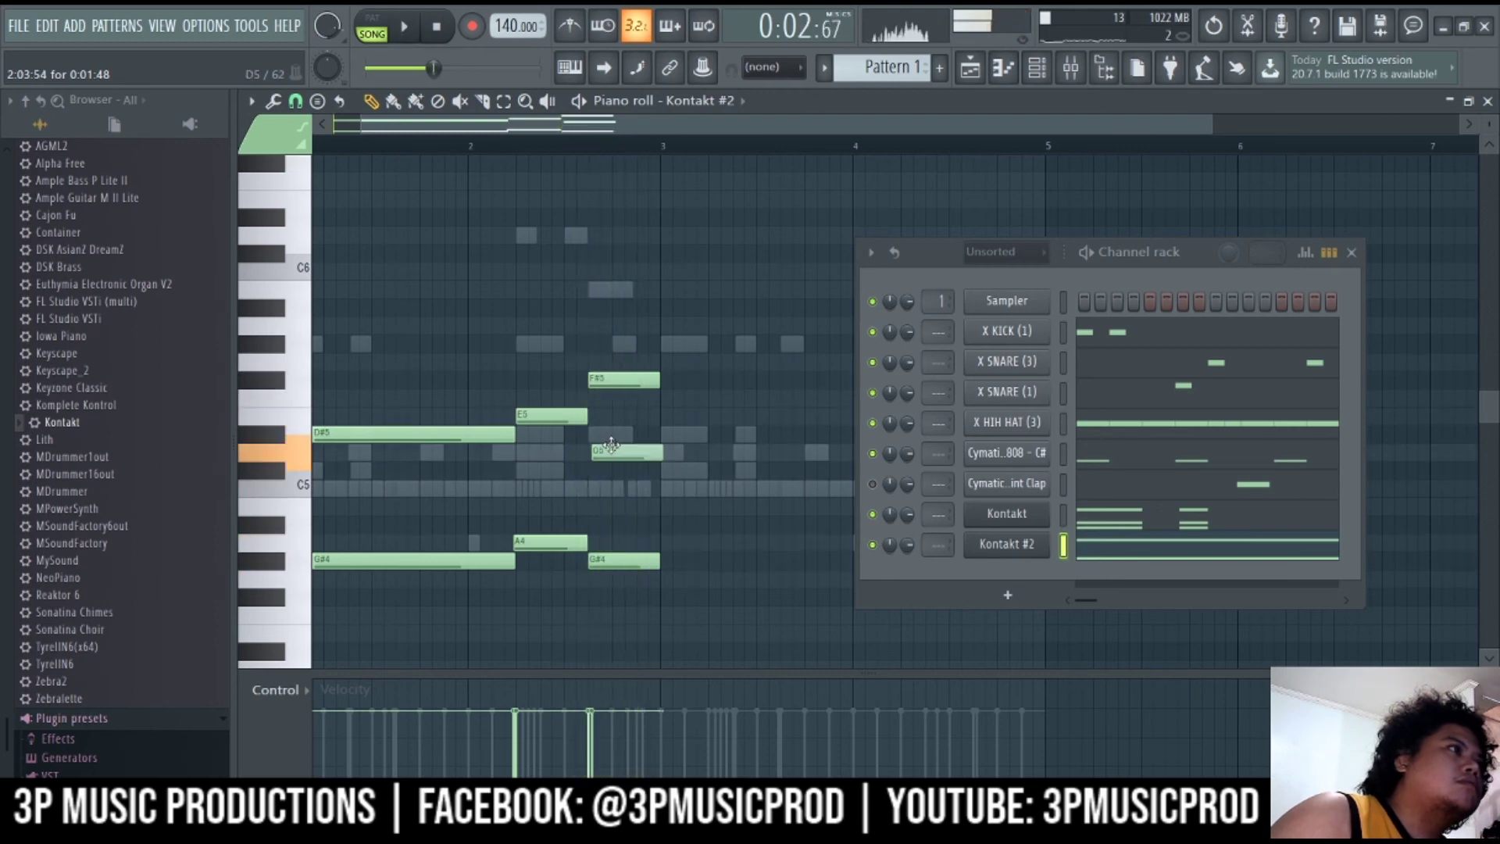
pyautogui.press('space')
pyautogui.press('space')
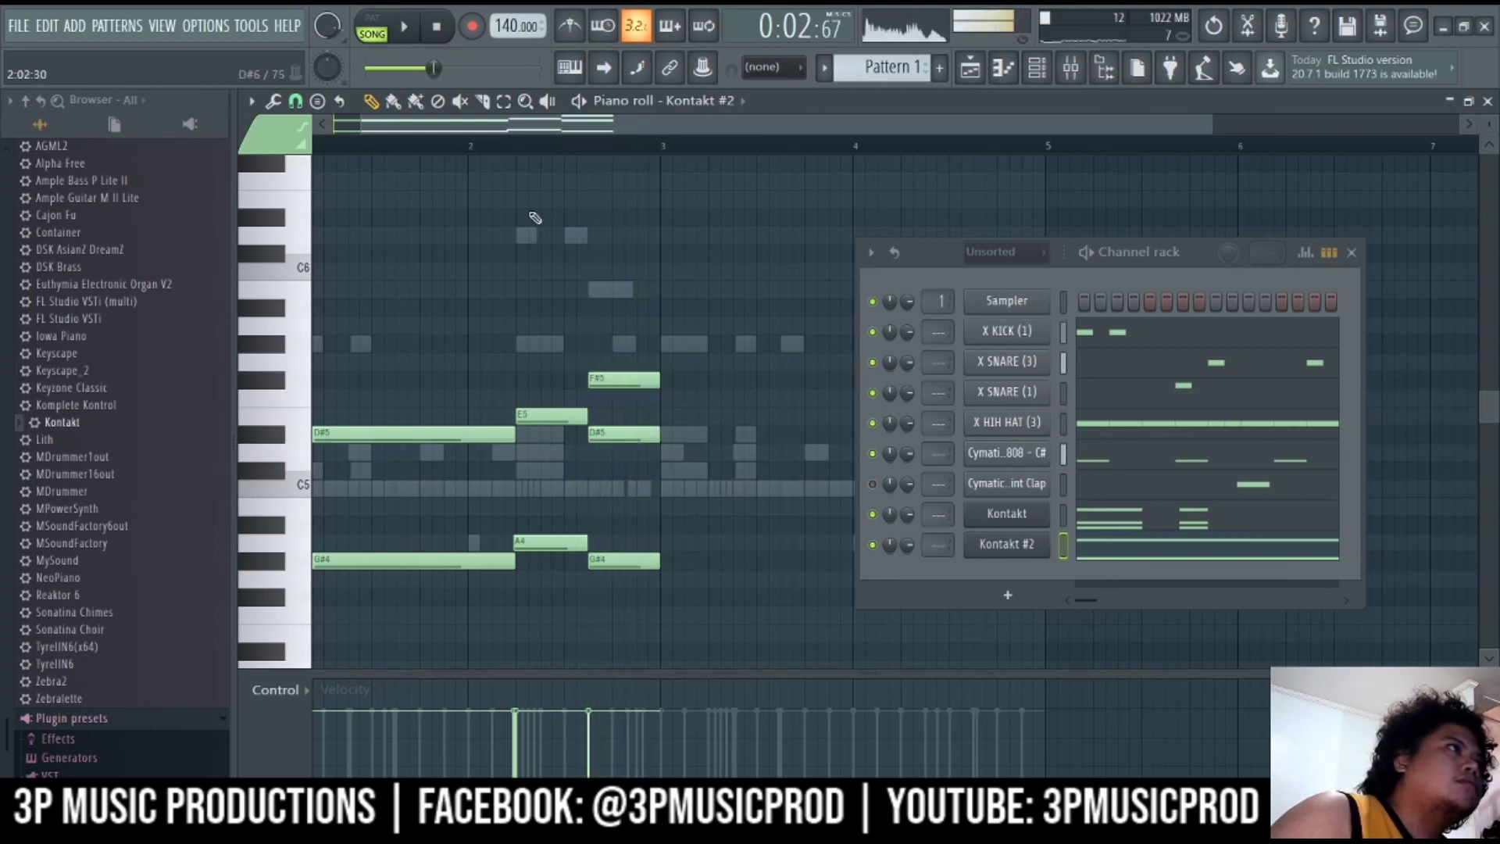
pyautogui.moveTo(519, 148); pyautogui.dragTo(315, 151)
pyautogui.press('space')
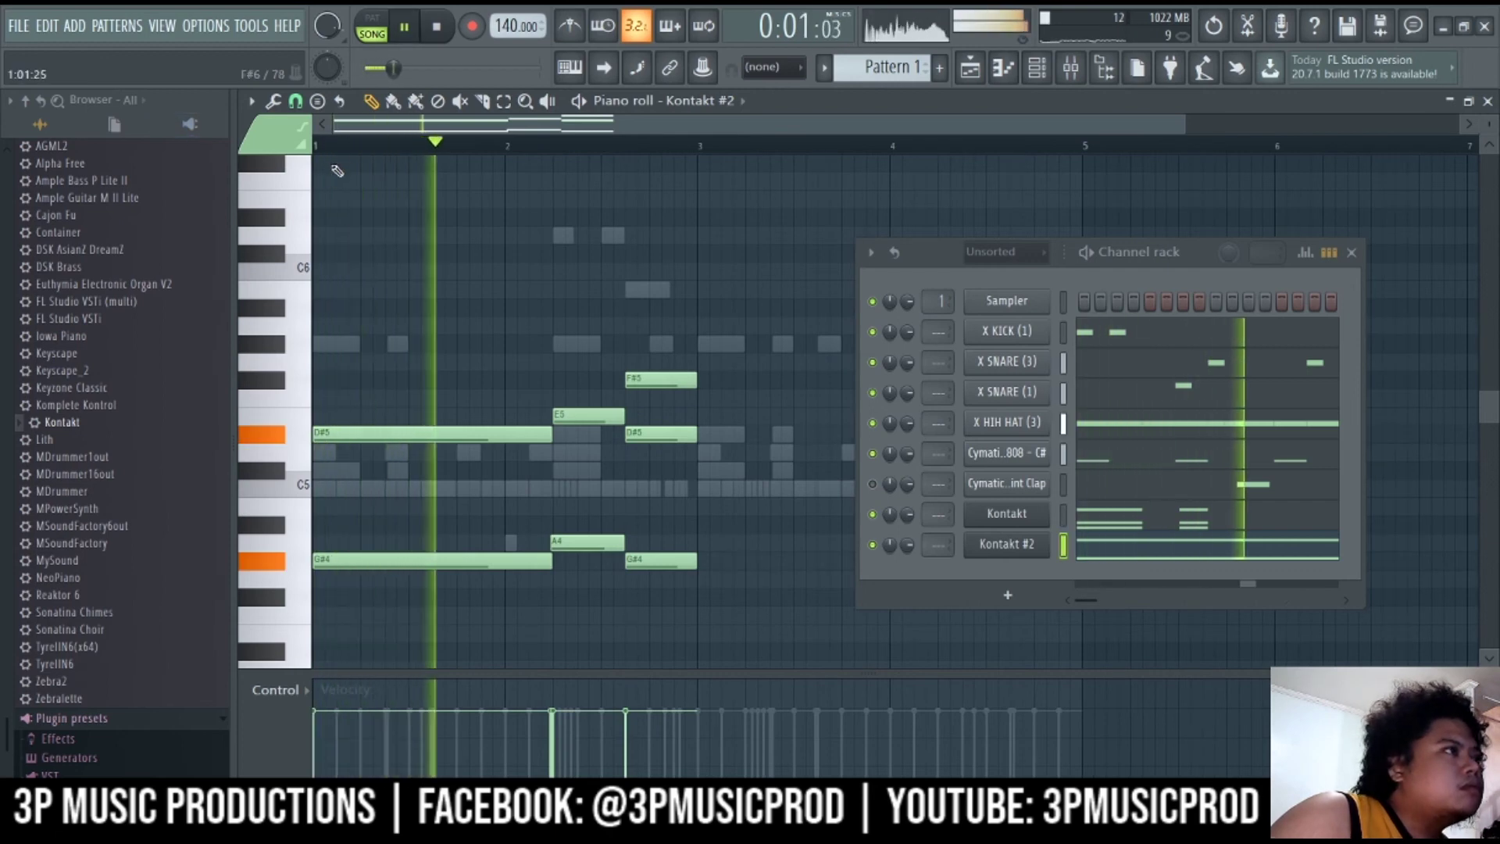
pyautogui.scroll(-1, 349, 162)
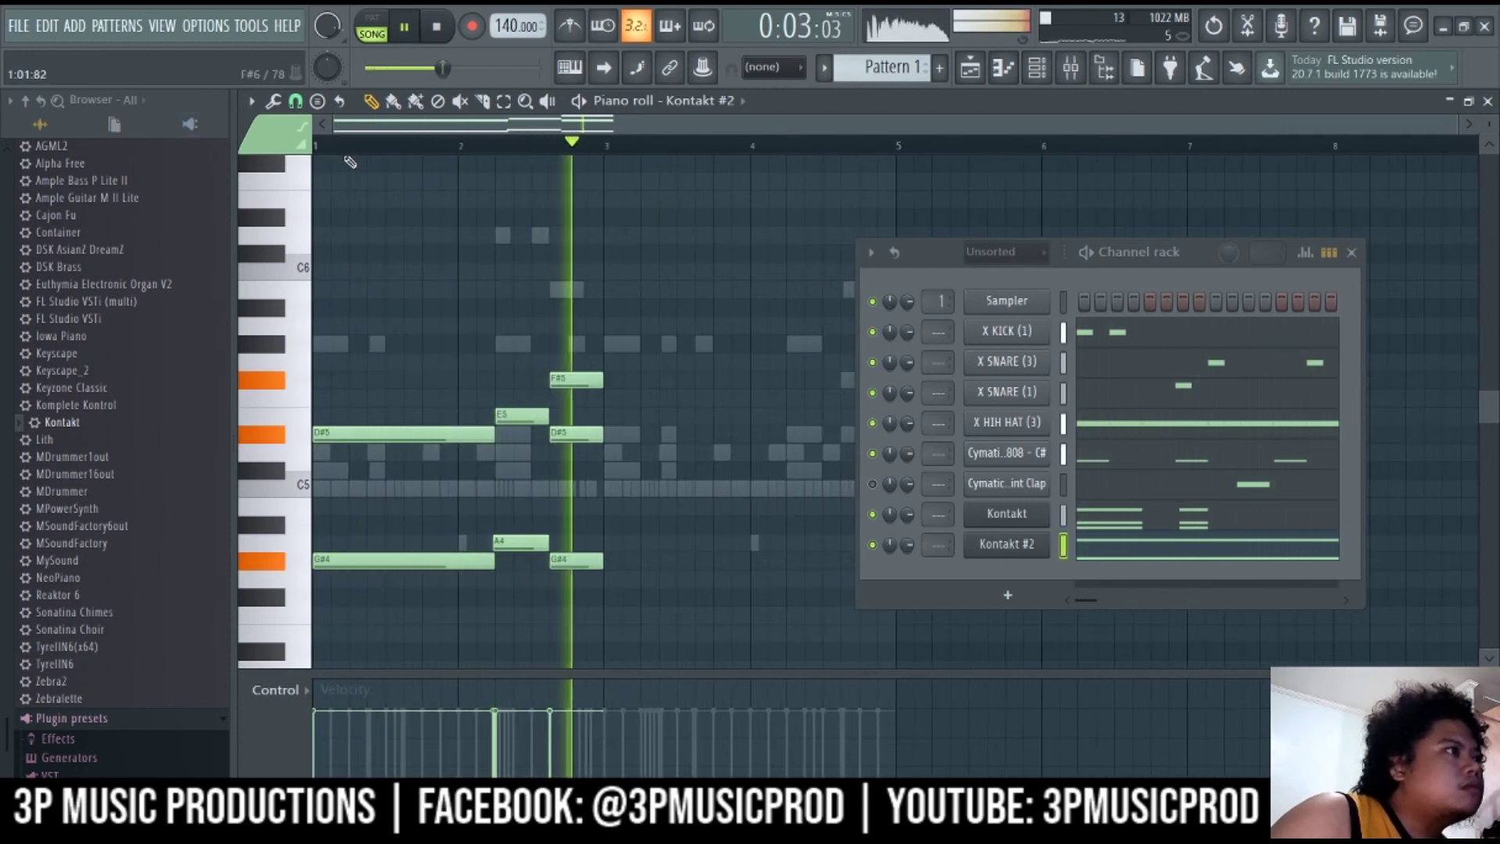
pyautogui.press('space')
# Duplicate all the Kontakt #2 notes from bars 1–2 into bars 3–4, close the channel rack and clear the note selection
pyautogui.hotkey('ctrl', 'a')
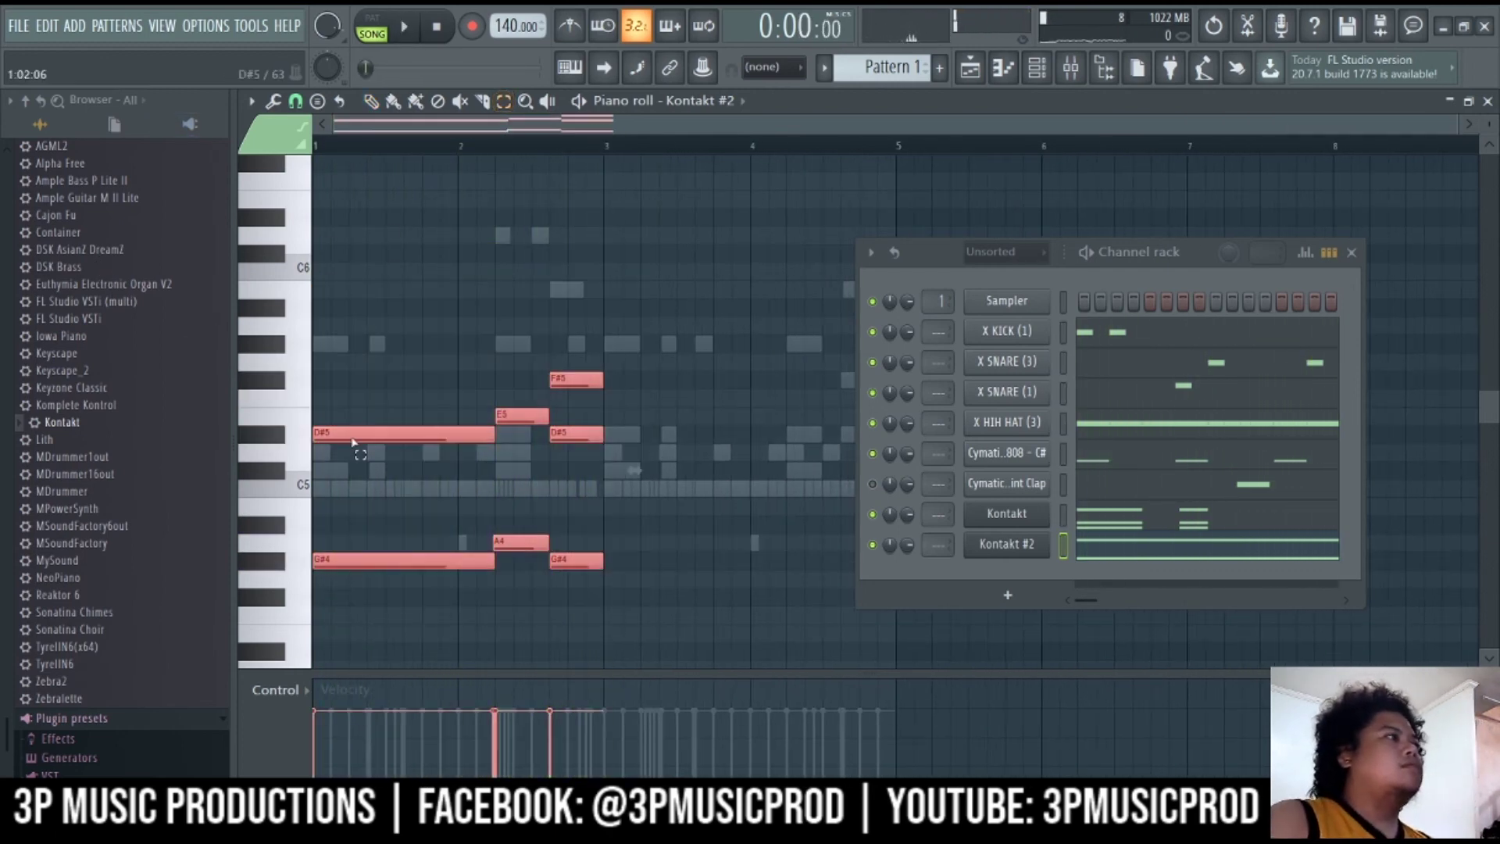
pyautogui.moveTo(333, 433); pyautogui.dragTo(623, 436)
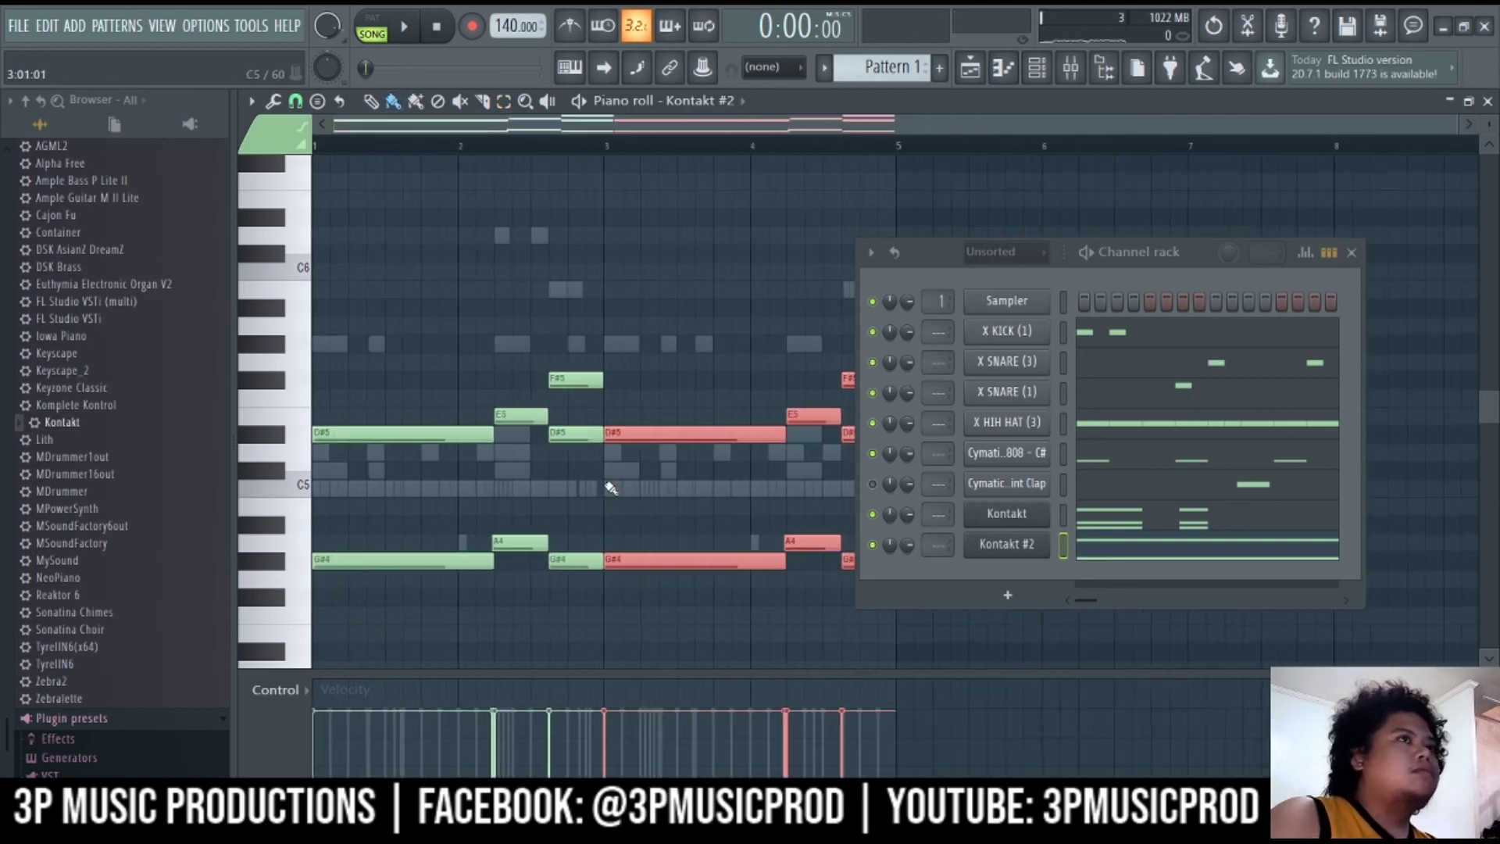
pyautogui.click(1353, 255)
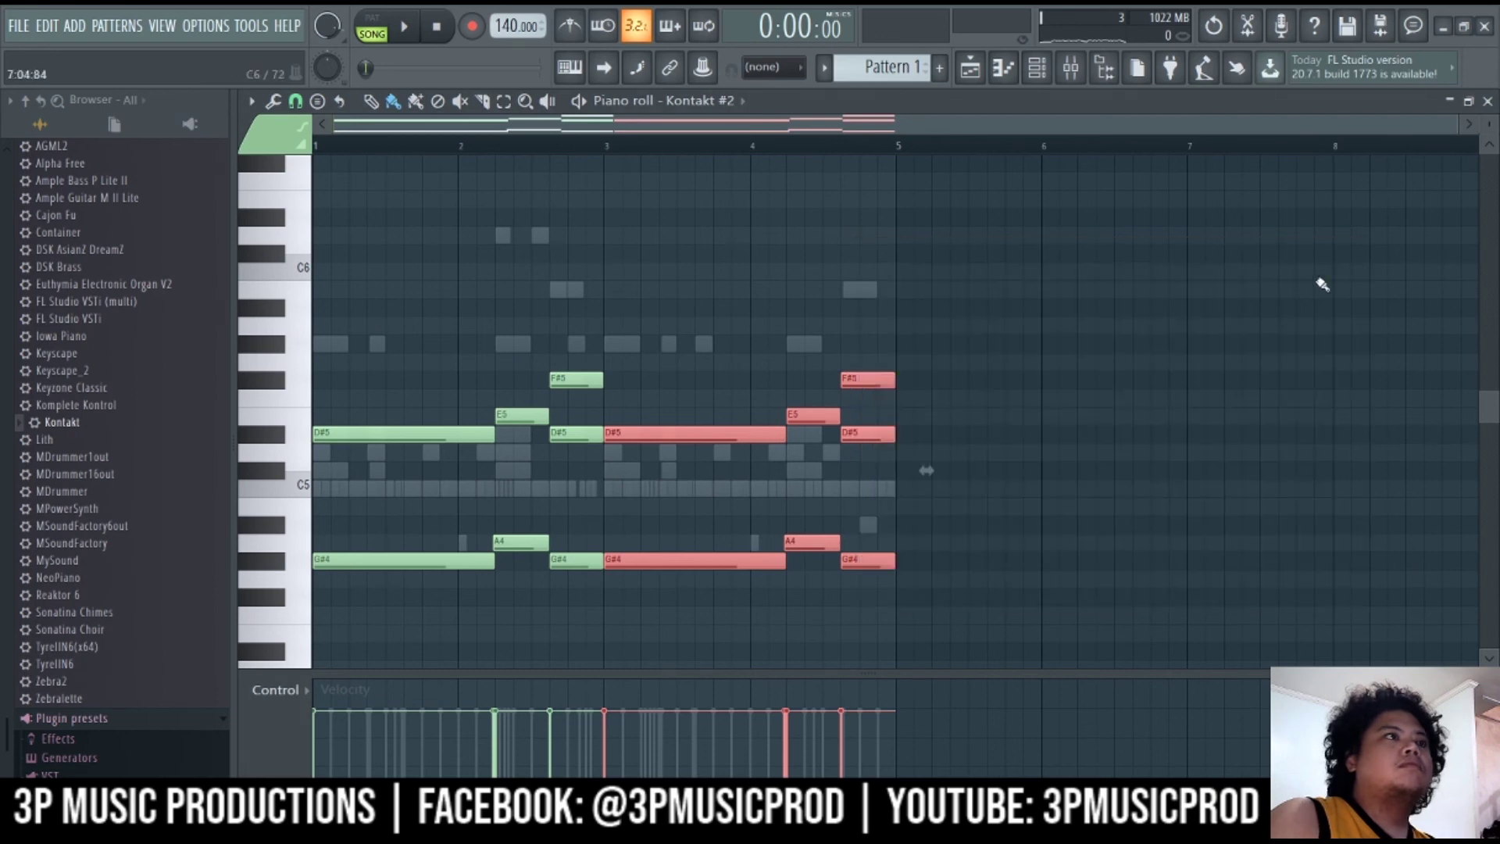
pyautogui.hotkey('ctrl', 'd')
# Play the four-bar Kontakt #2 part, close the piano roll and play the arrangement in the playlist
pyautogui.press('space')
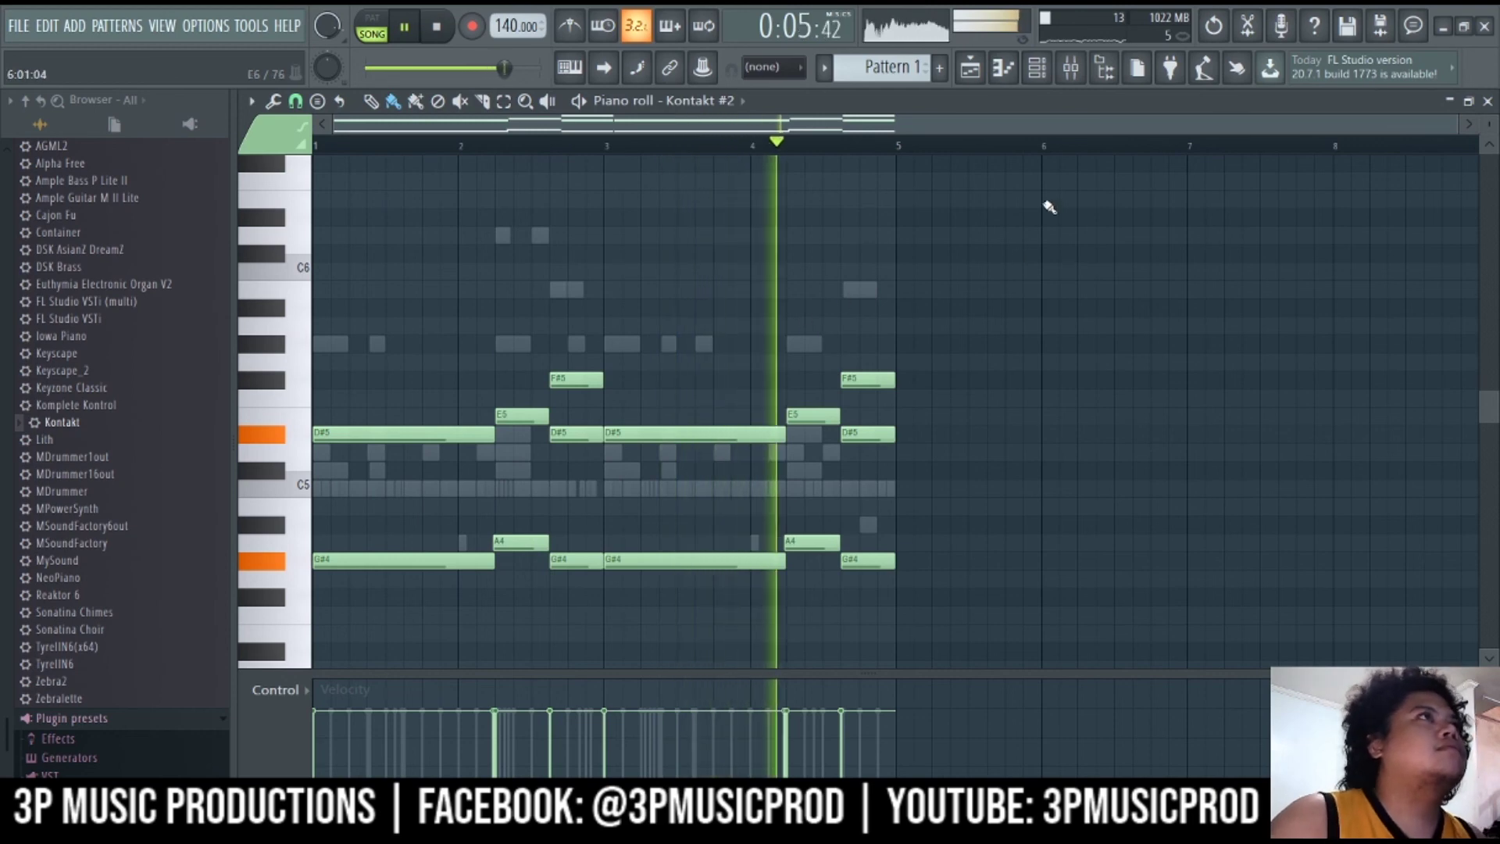
pyautogui.press('space')
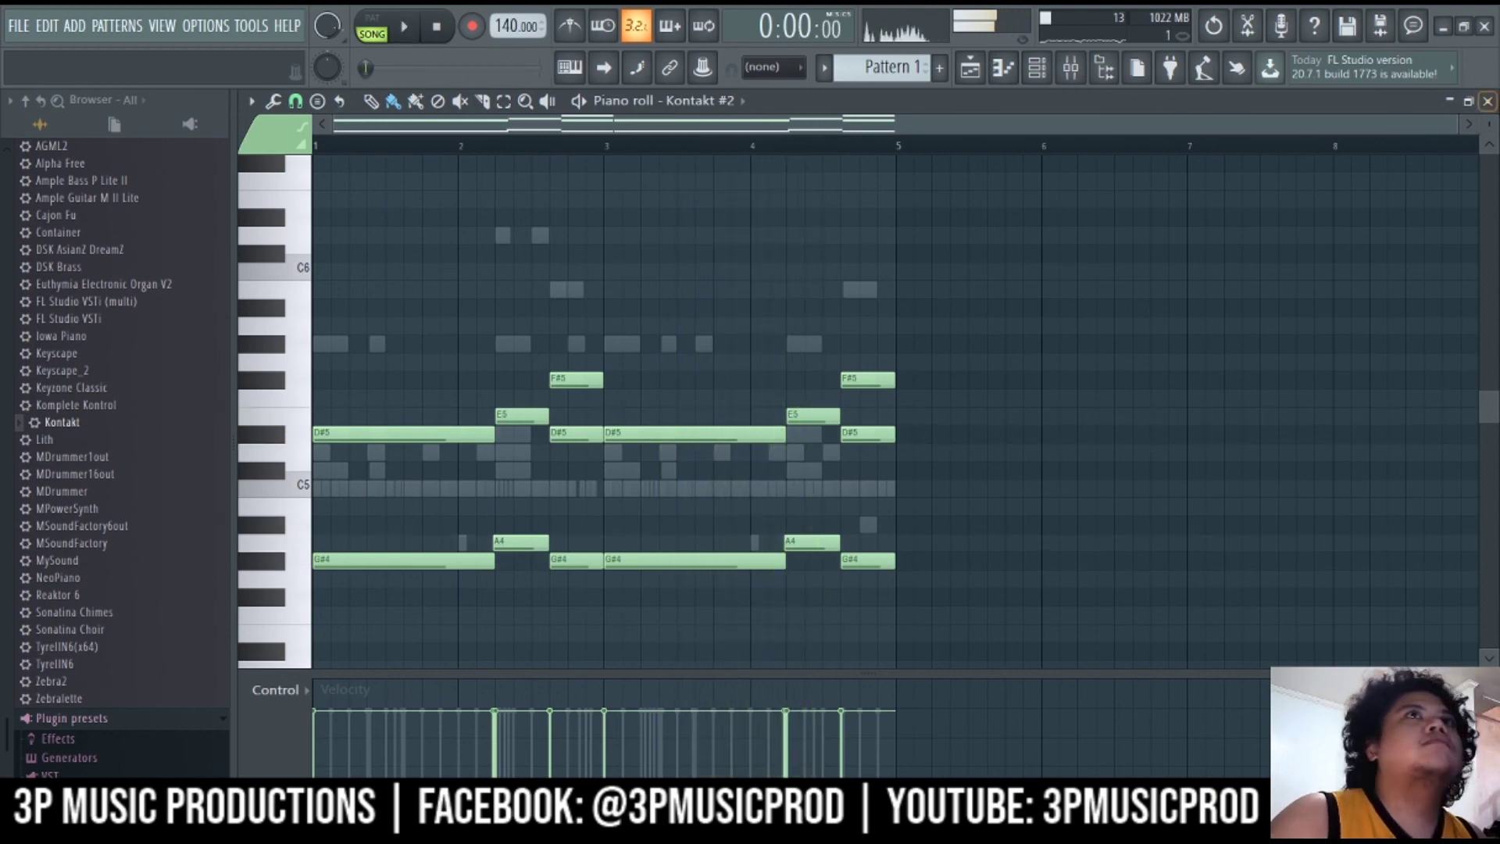
pyautogui.click(1488, 102)
pyautogui.press('space')
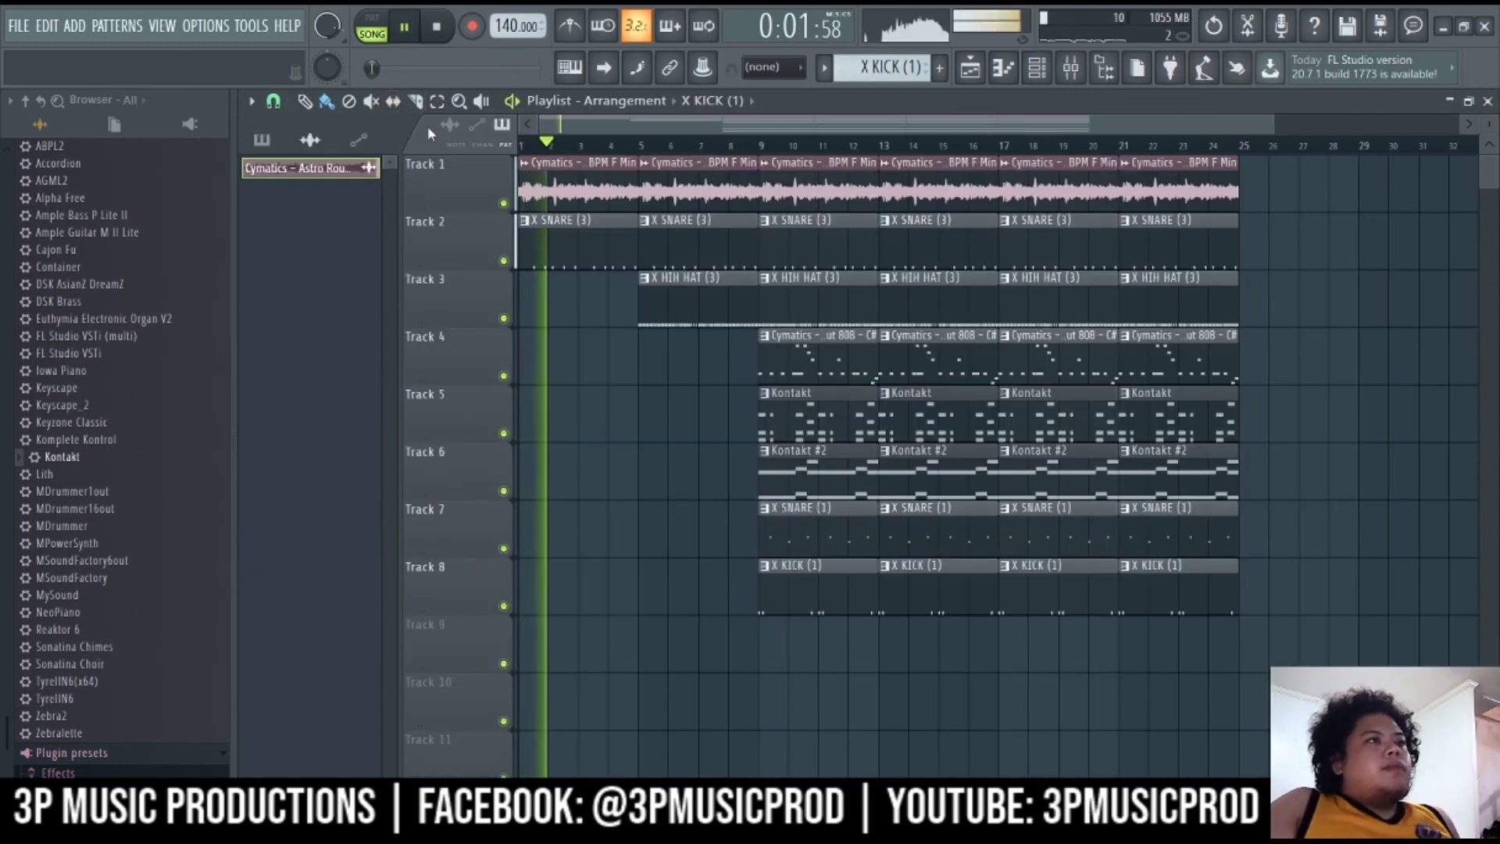